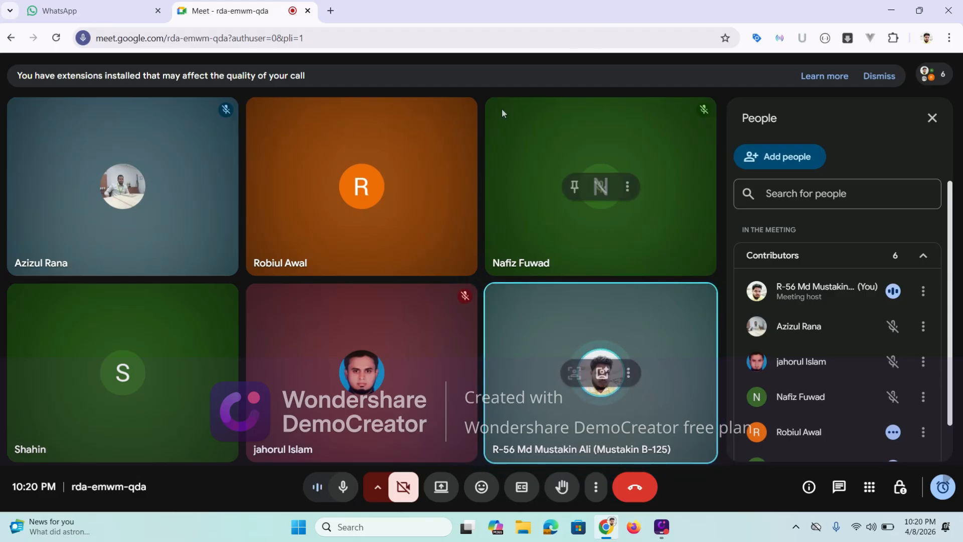
- Present the entire screen in the meeting and bring the picture-in-picture call back to its browser tab
click(444, 486)
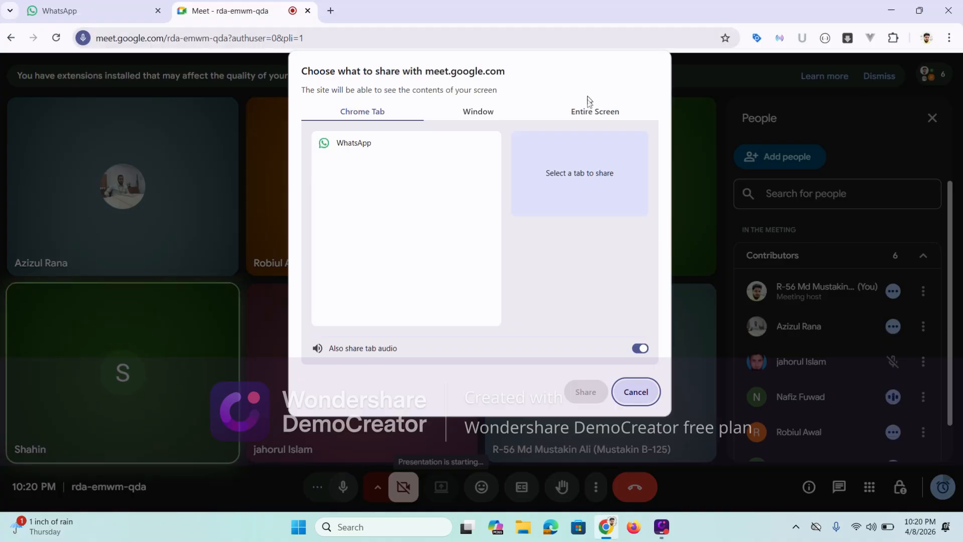
click(591, 112)
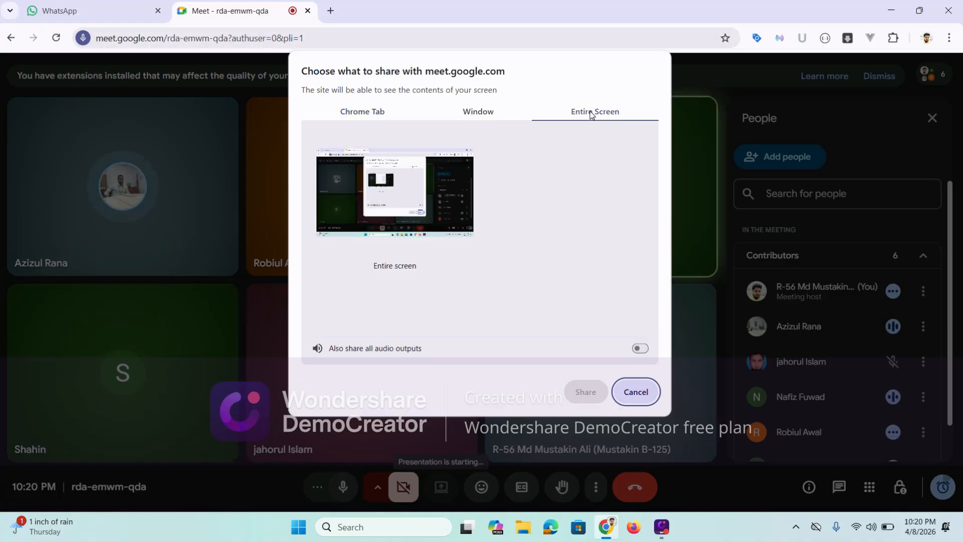
click(441, 196)
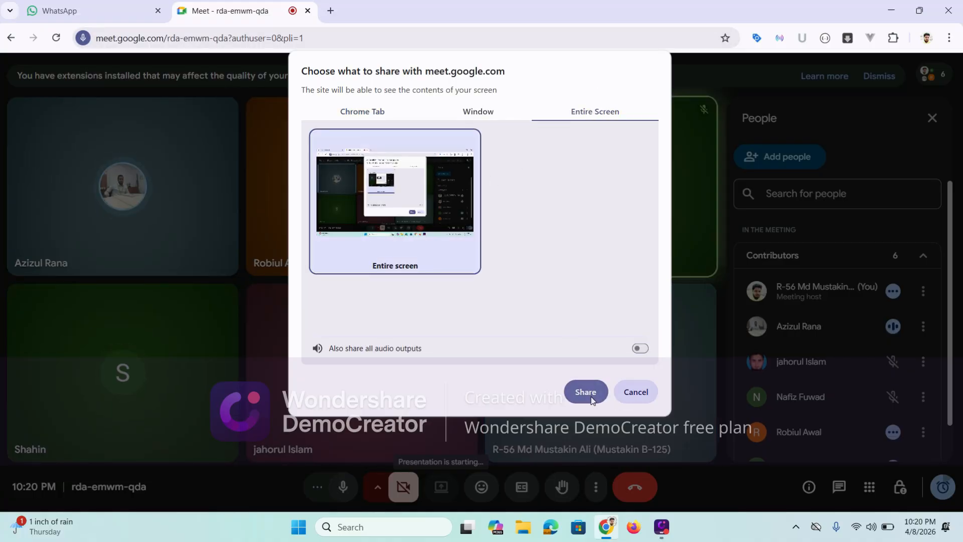
click(590, 397)
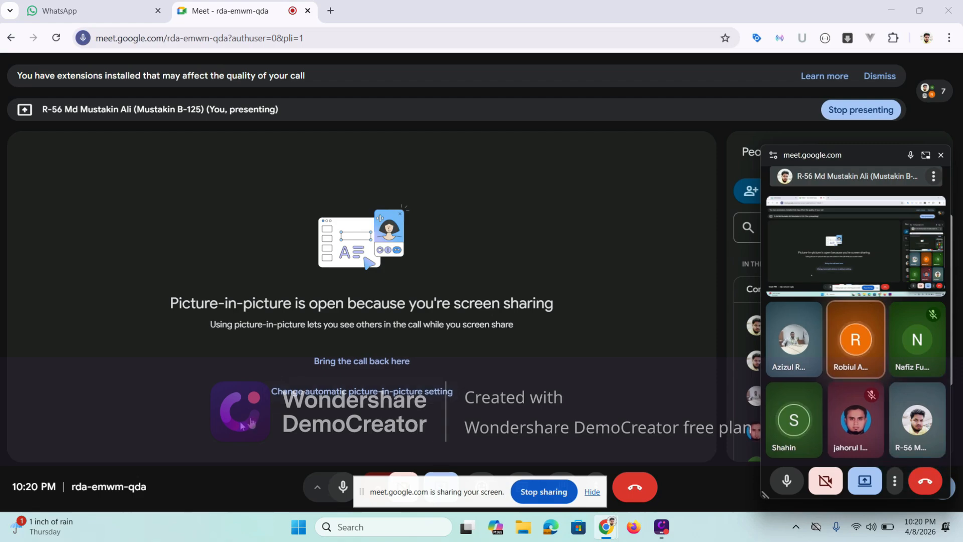
click(363, 371)
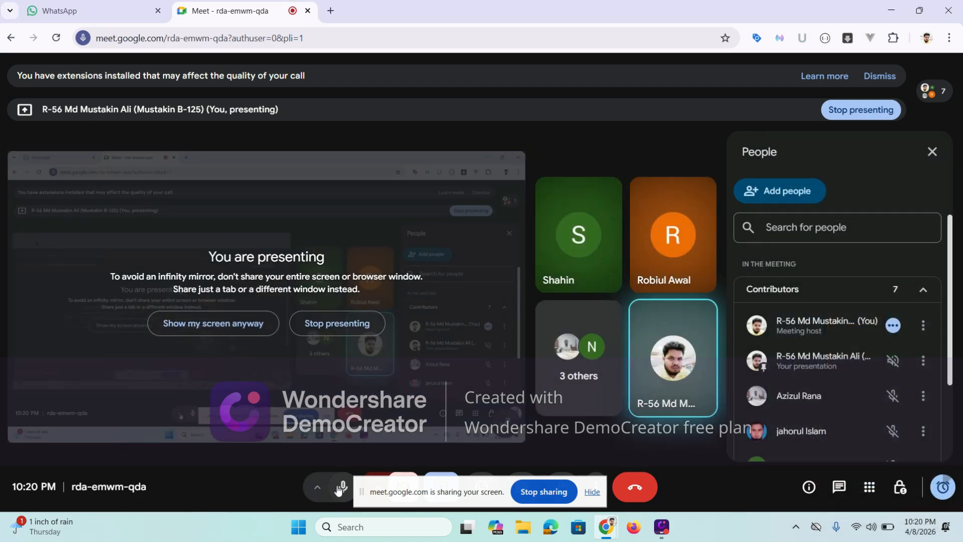
- Mute the microphone and show the presented screen anyway despite the infinity mirror
click(343, 486)
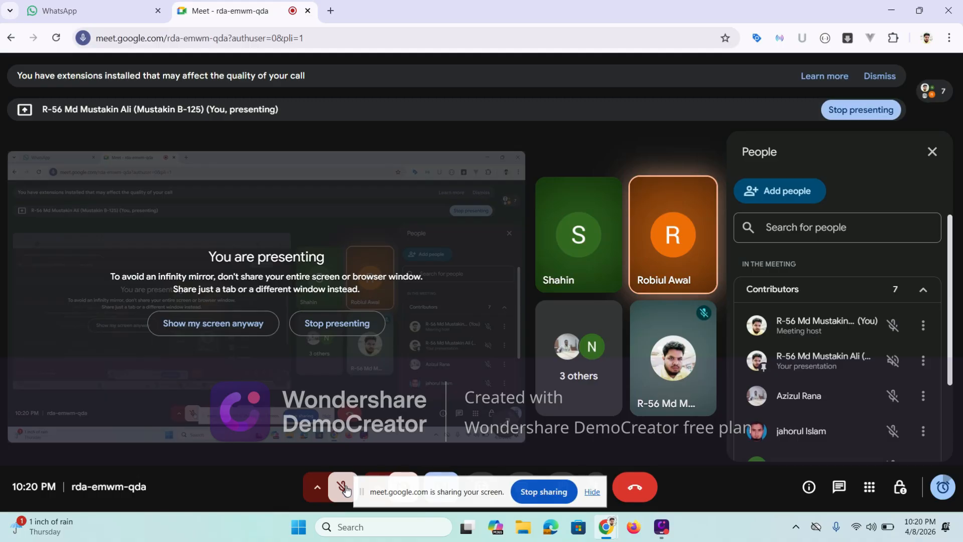
click(236, 322)
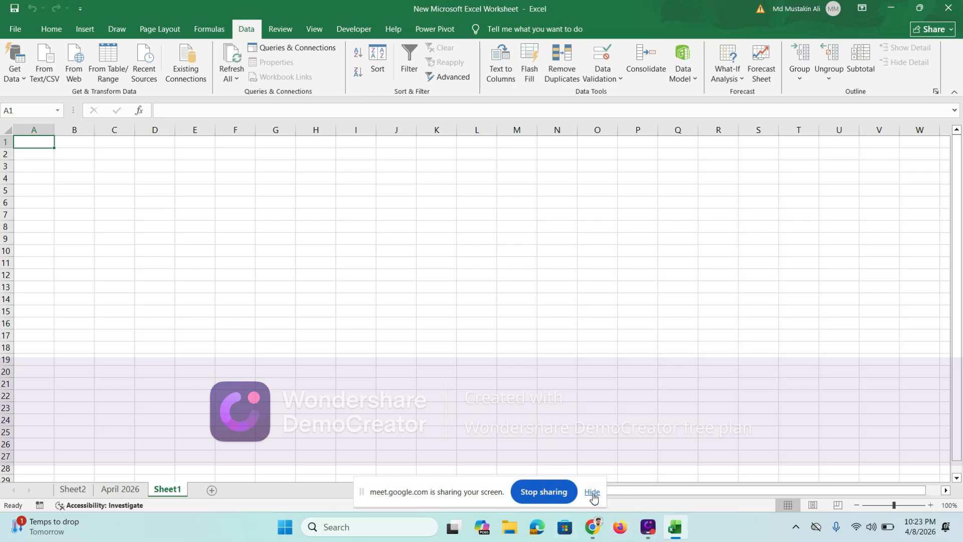
- Switch to the Google Meet call in Chrome to check it and return to the Excel workbook
click(592, 527)
click(571, 497)
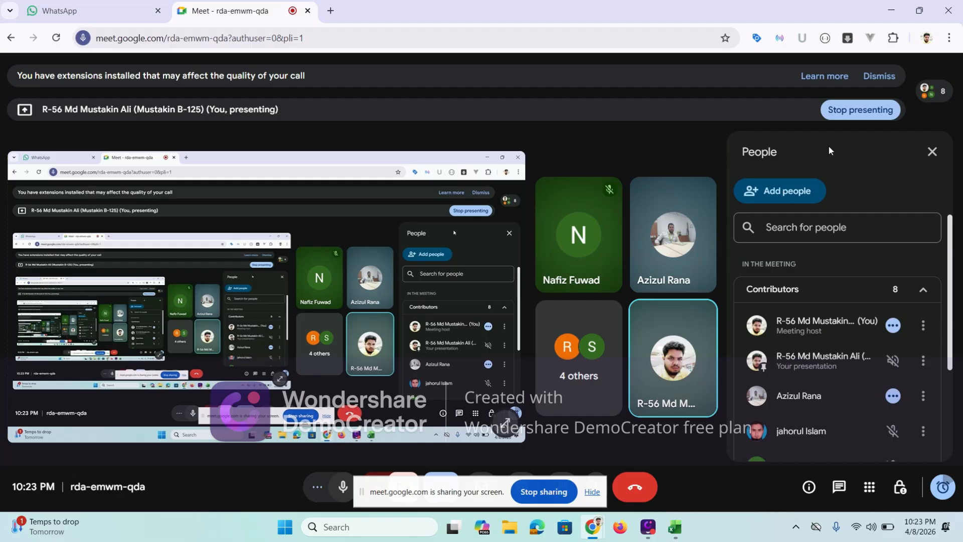
click(891, 20)
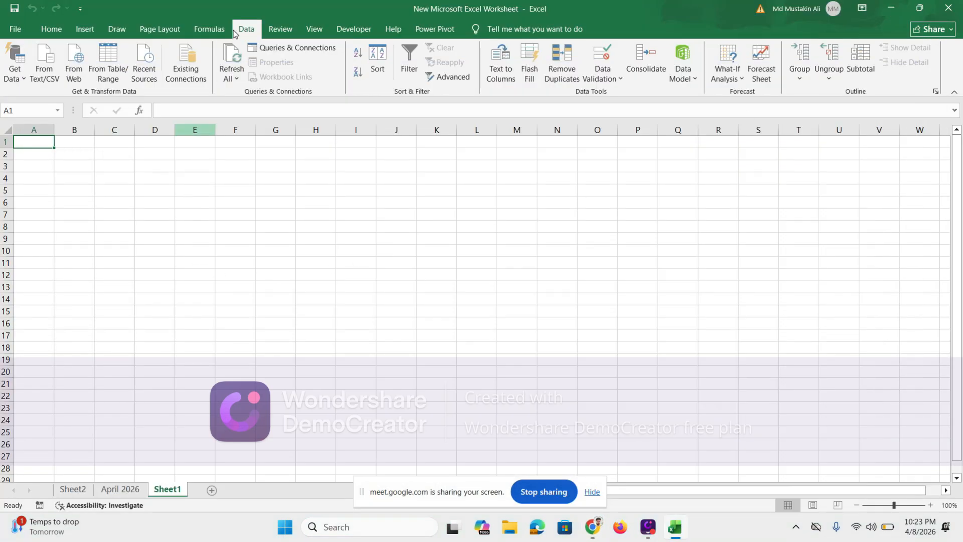
click(90, 32)
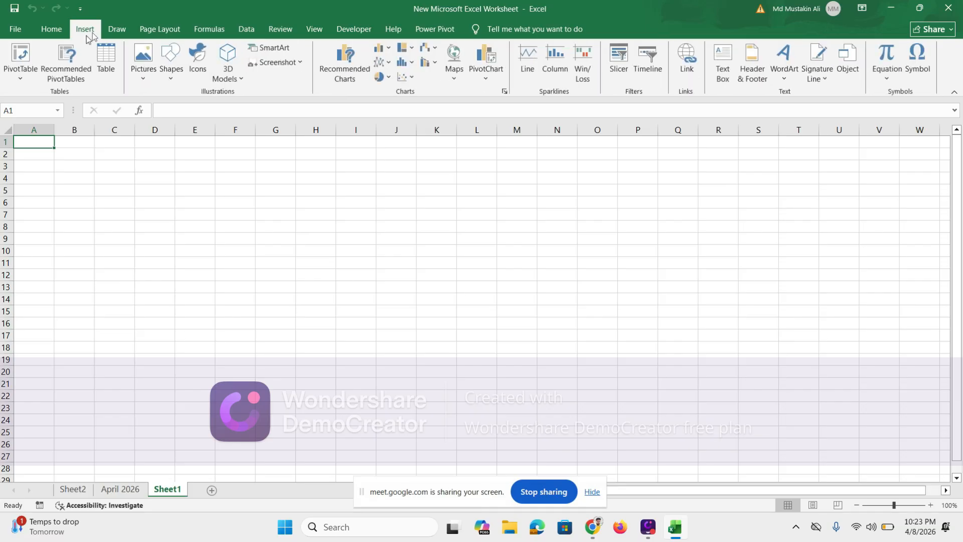
click(23, 80)
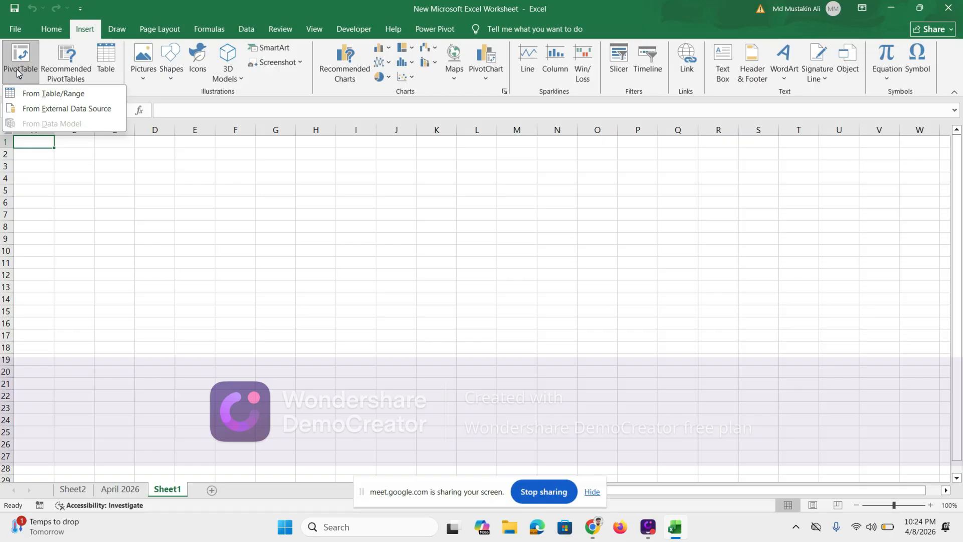
click(51, 94)
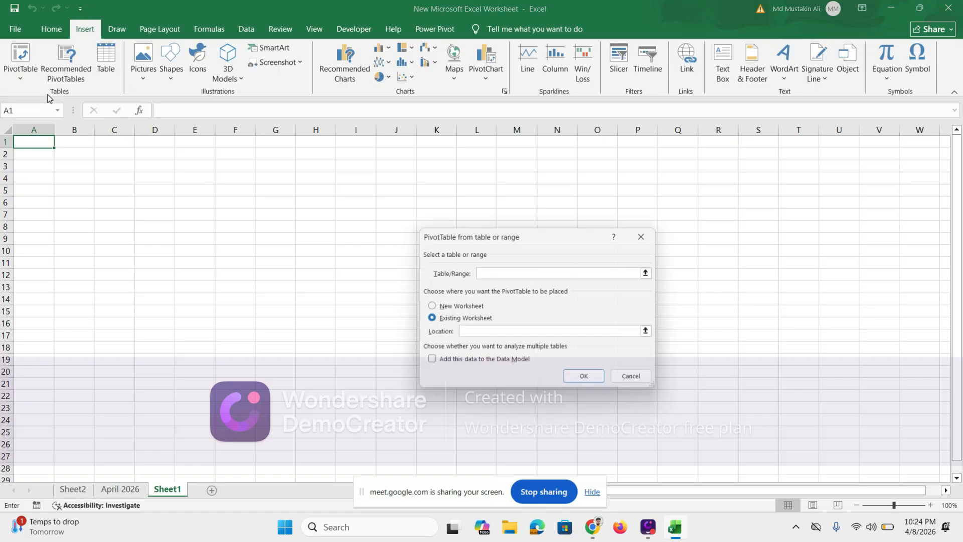
click(649, 234)
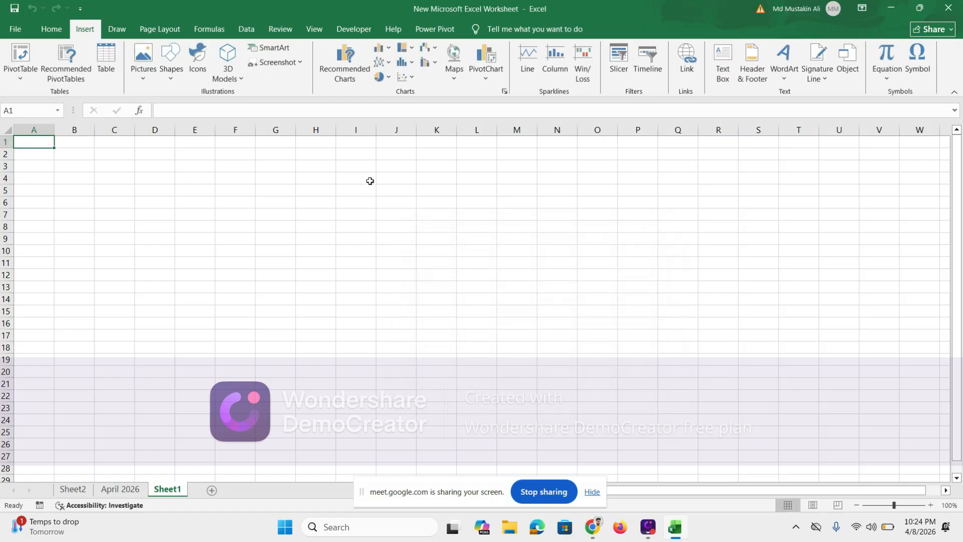
- Import data from the Excel workbook Daily Target & Manpower 05-May-2024 in the Target Sheet > 2024 folder on drive E
click(252, 29)
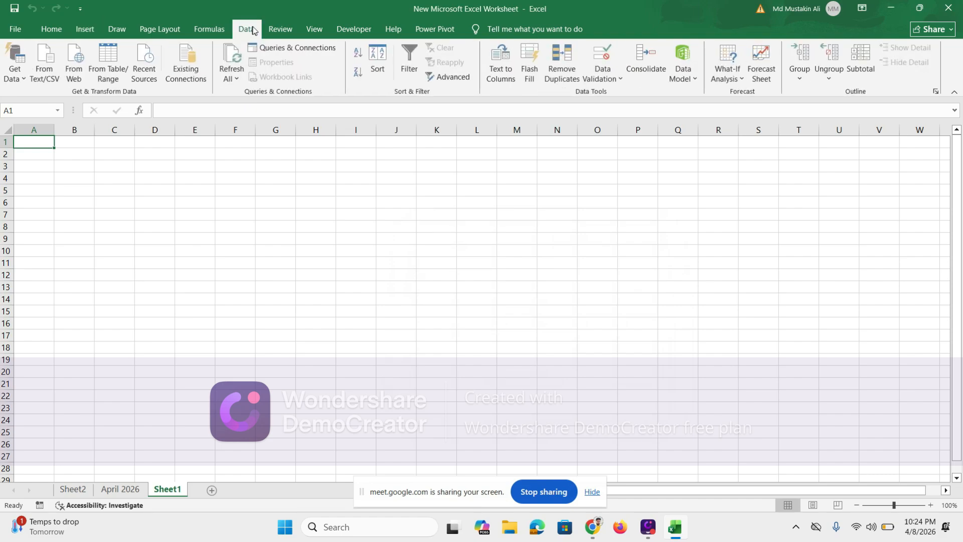
click(16, 81)
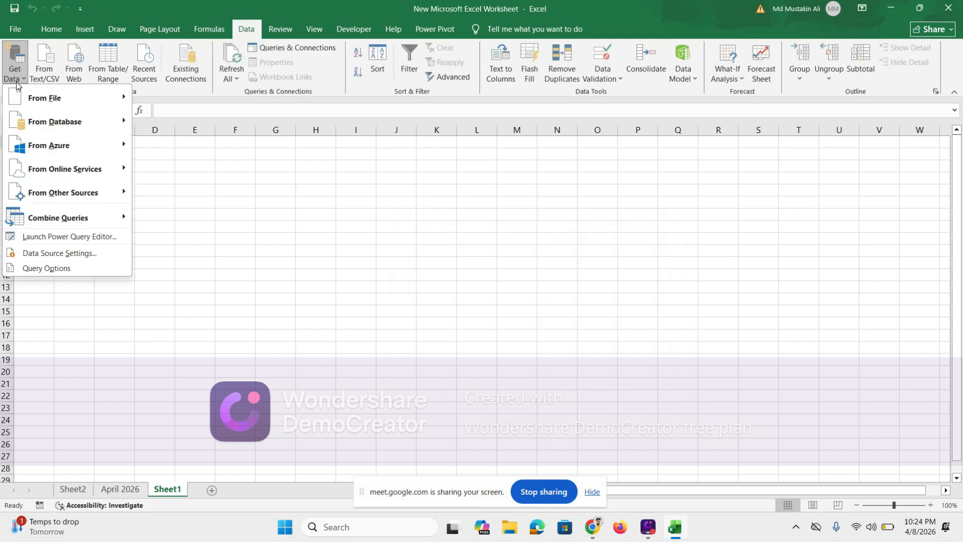
mouse_move(78, 107)
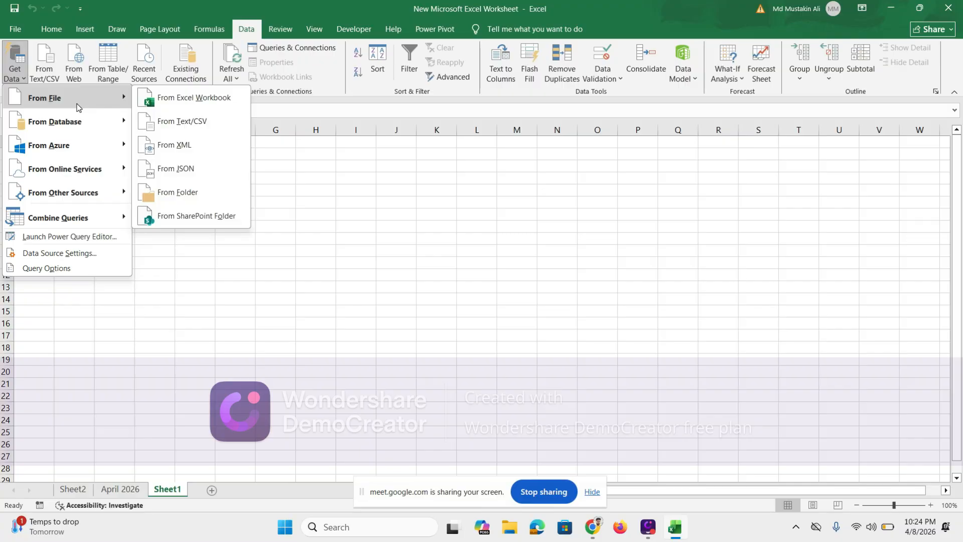
click(191, 97)
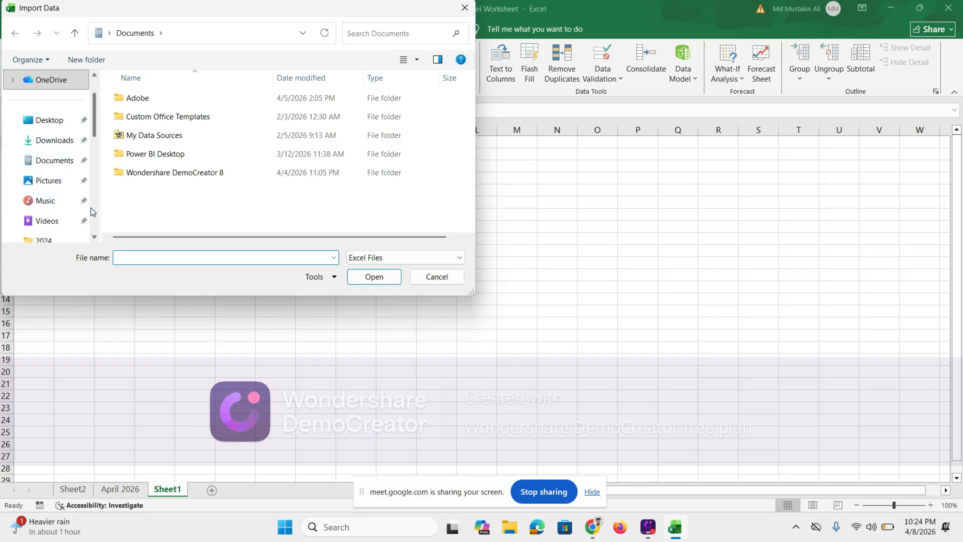
scroll(91, 207, down, 2)
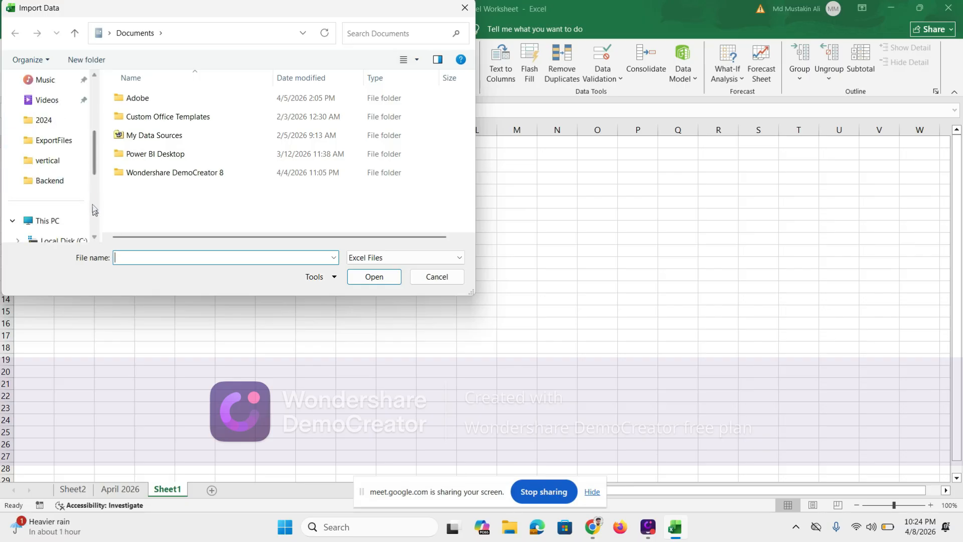
scroll(95, 212, down, 3)
click(71, 161)
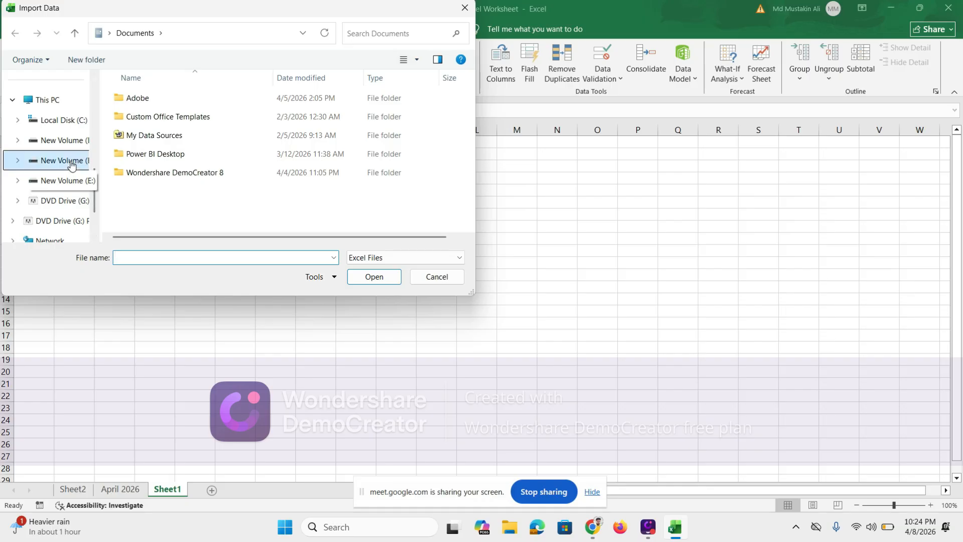
double_click(153, 210)
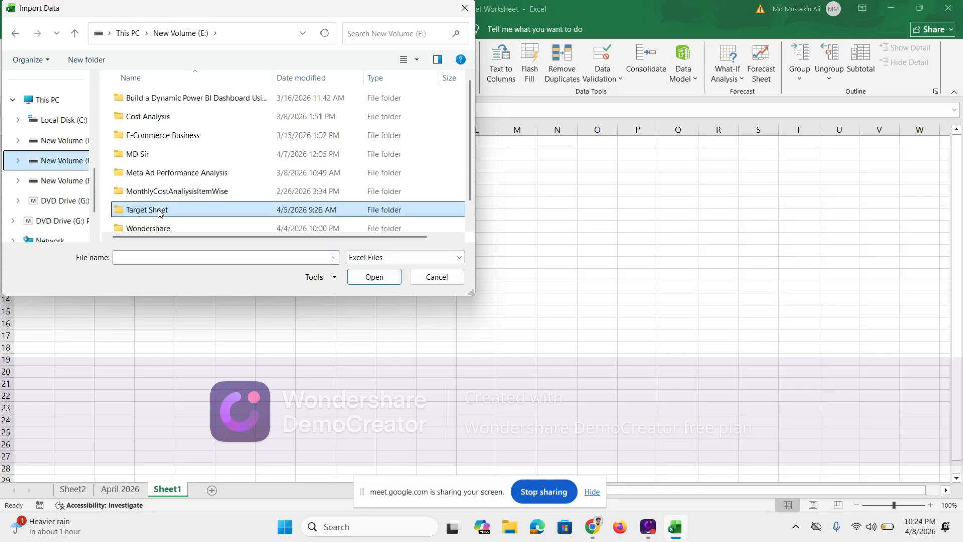
double_click(143, 98)
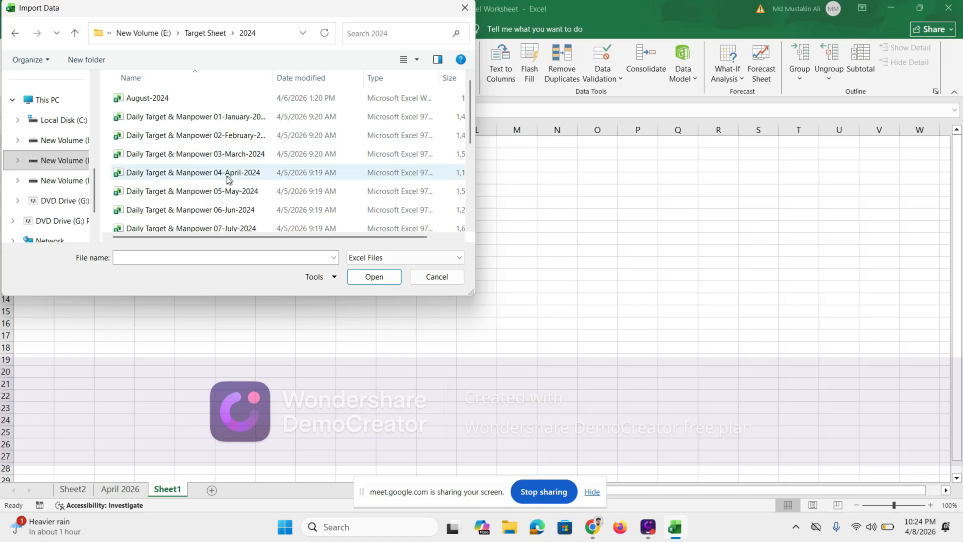
click(242, 193)
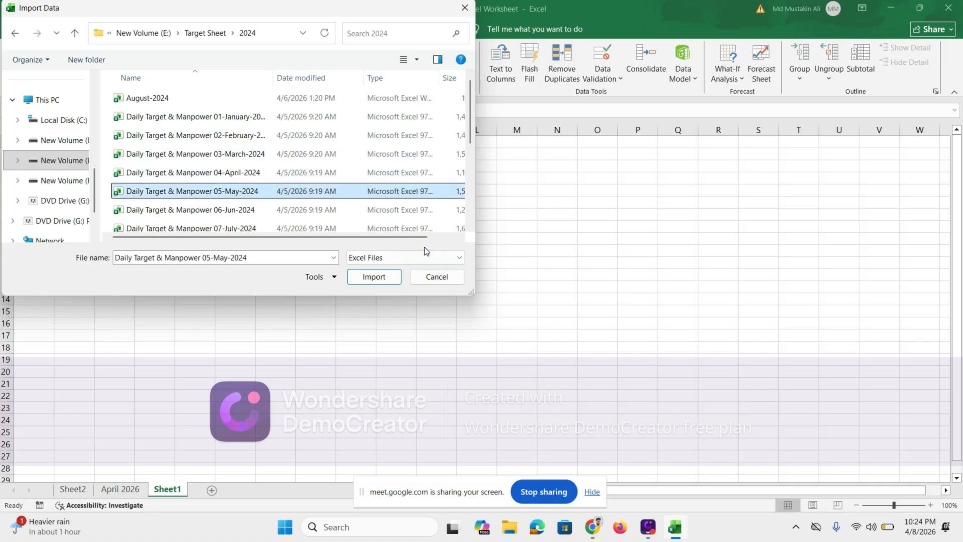
click(369, 284)
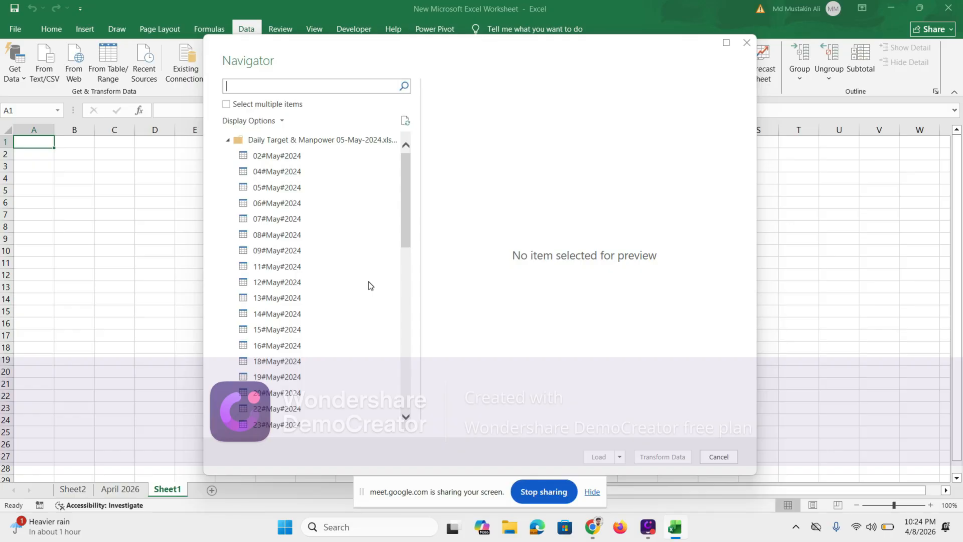
- Open the 02#May#2024 sheet in Power Query Editor for transformation and close the editor, discarding the changes
click(409, 365)
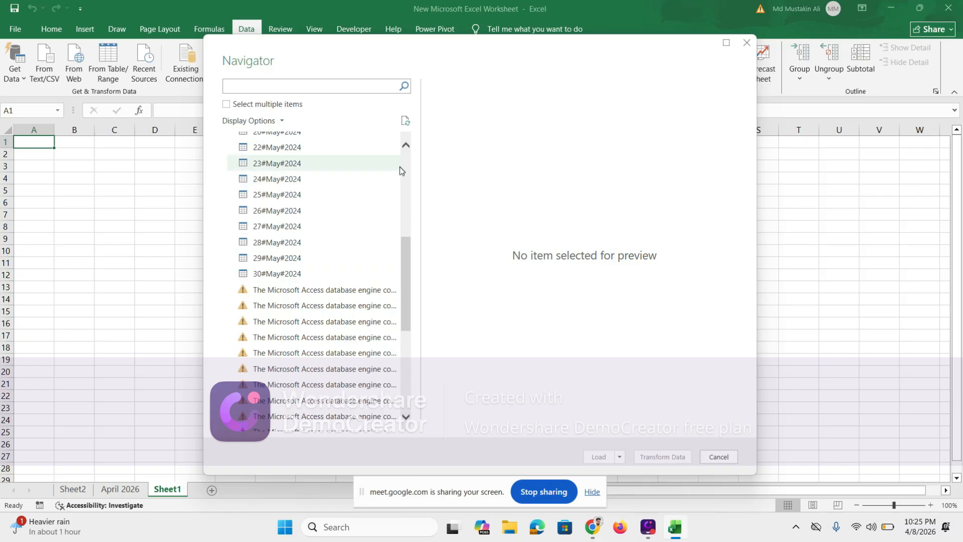
scroll(404, 170, up, 1)
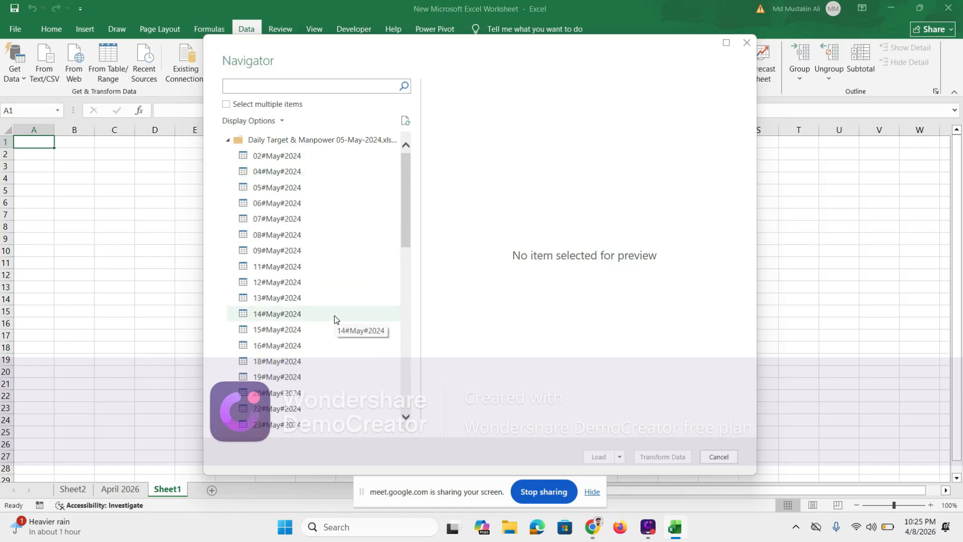
click(295, 160)
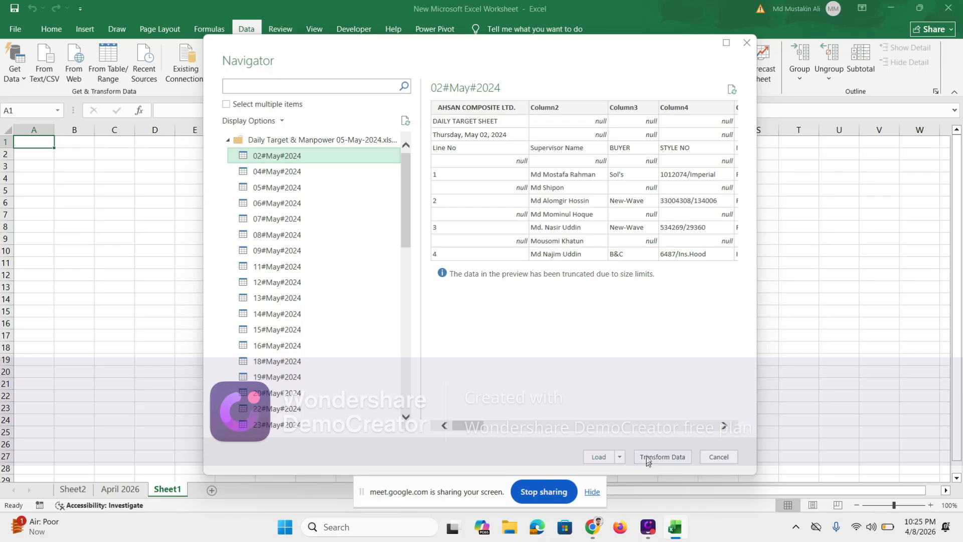
click(679, 457)
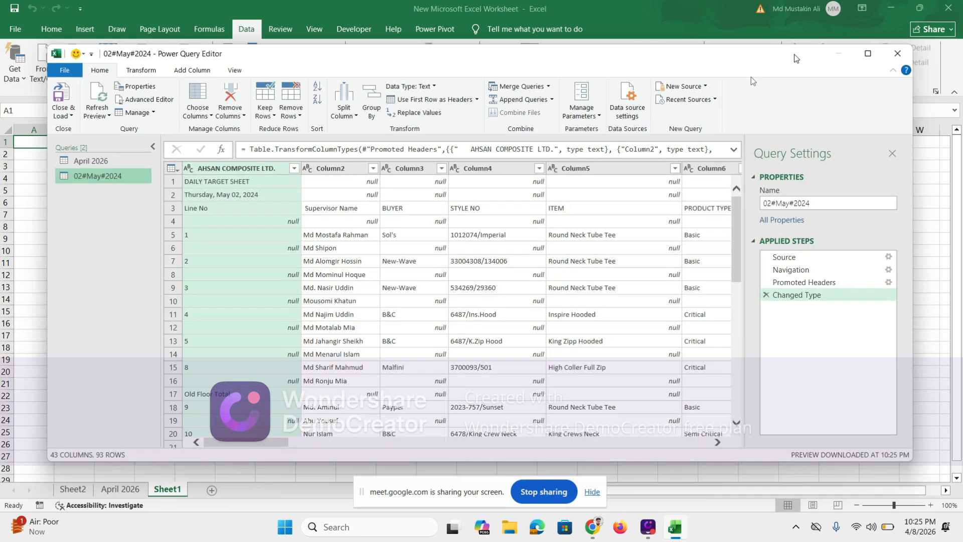
click(896, 57)
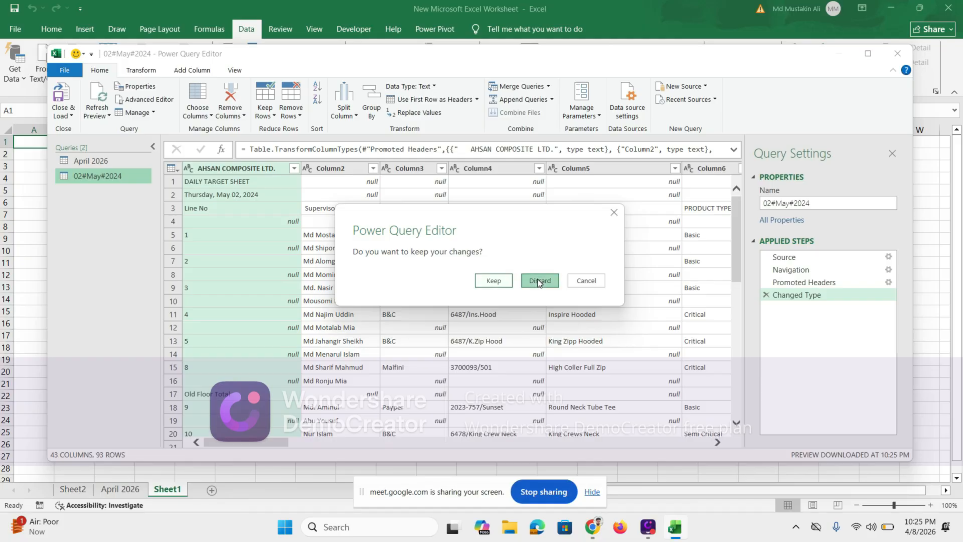
click(539, 282)
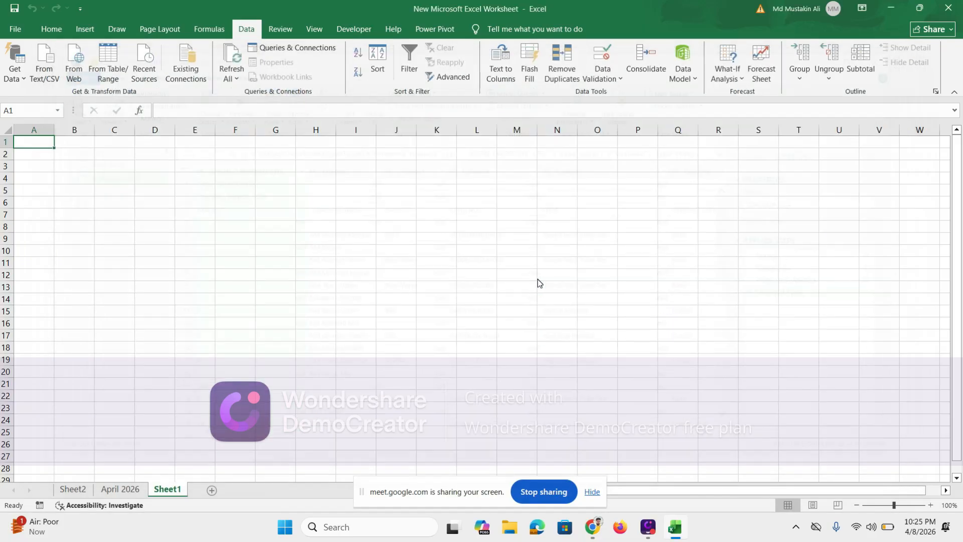
- Import the Excel workbook Daily Target & Manpower 05-May-2024 from the Target Sheet > 2024 folder on drive E
click(20, 76)
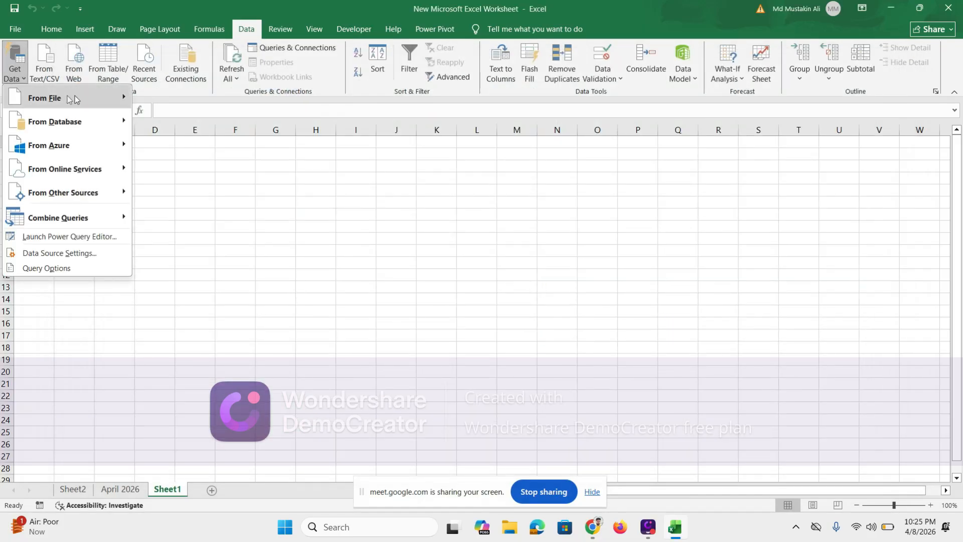
mouse_move(84, 95)
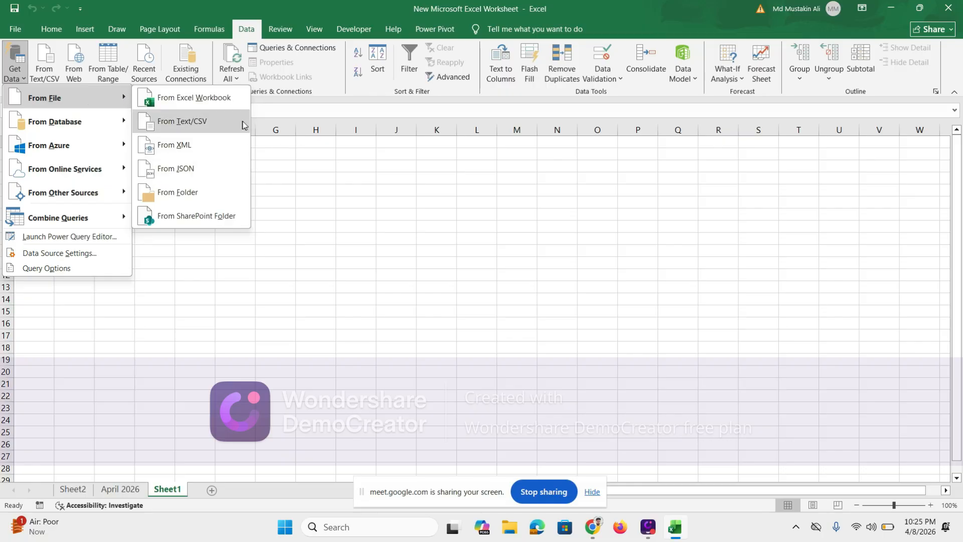
click(223, 98)
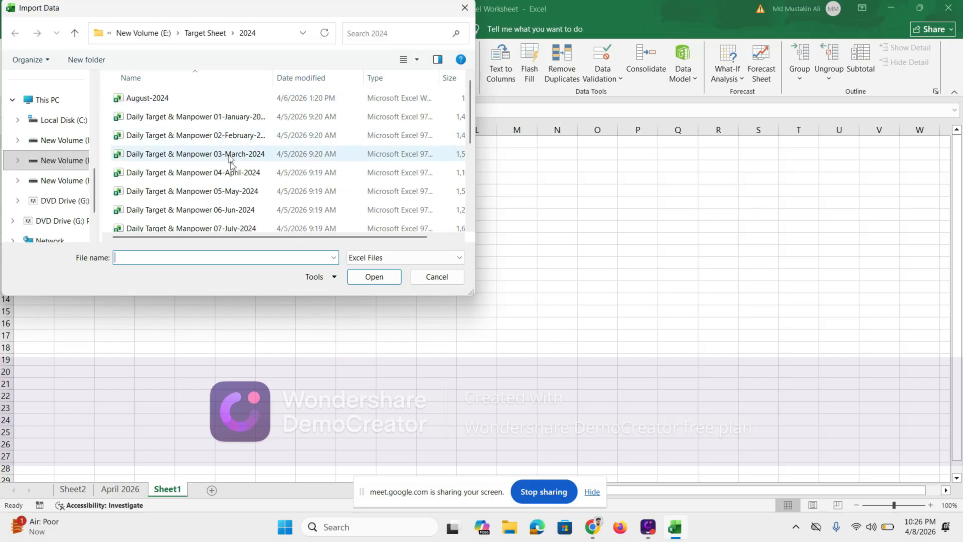
click(236, 196)
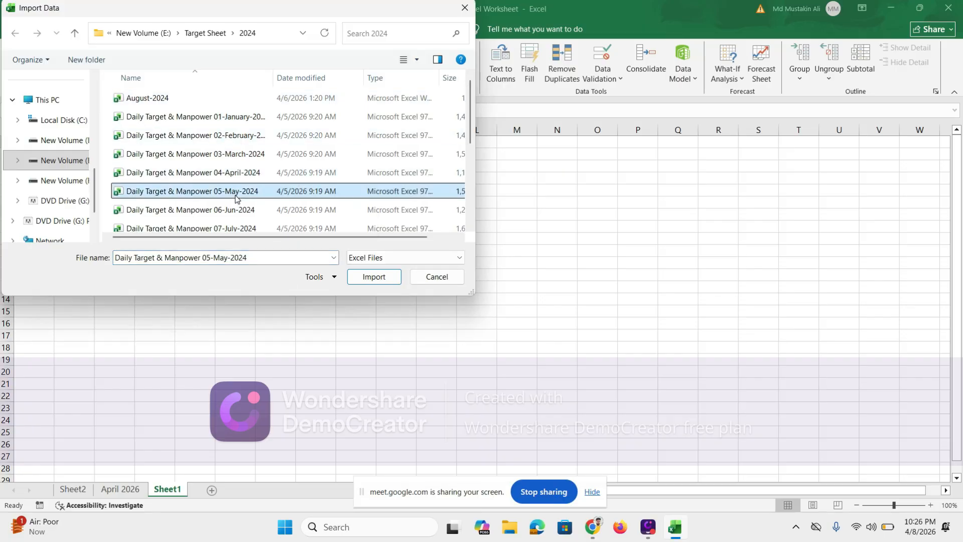
click(377, 281)
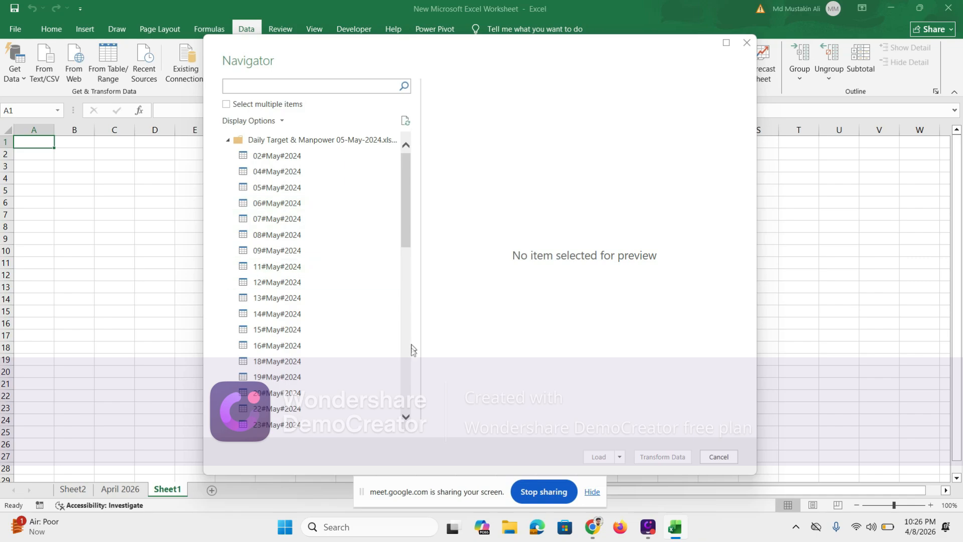
- Choose the 02#May#2024 sheet of the May workbook and open it in Power Query Editor for transformation
click(406, 366)
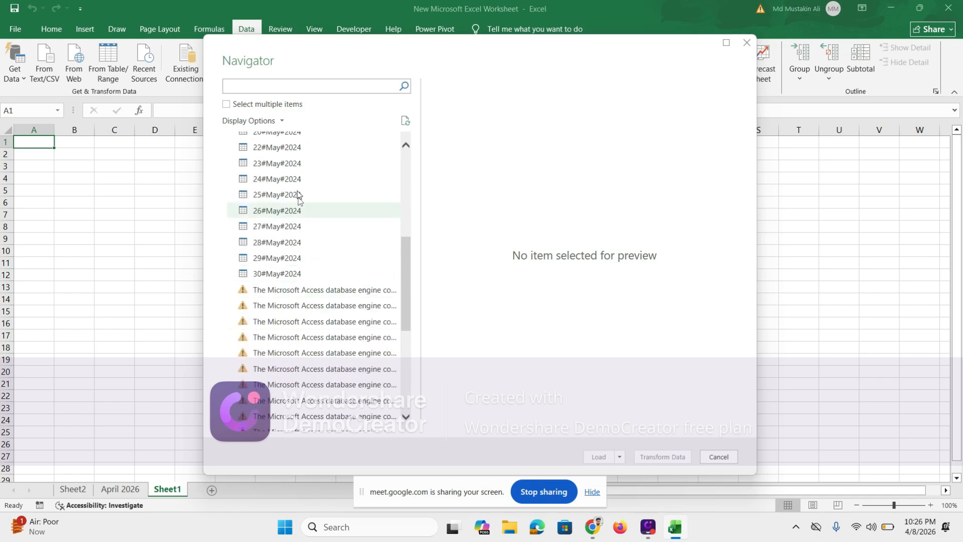
click(404, 156)
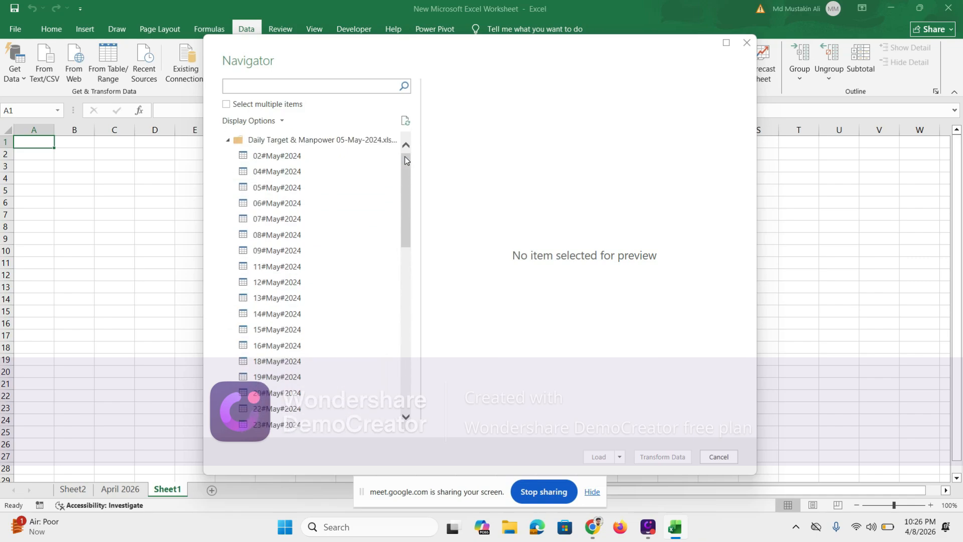
click(266, 160)
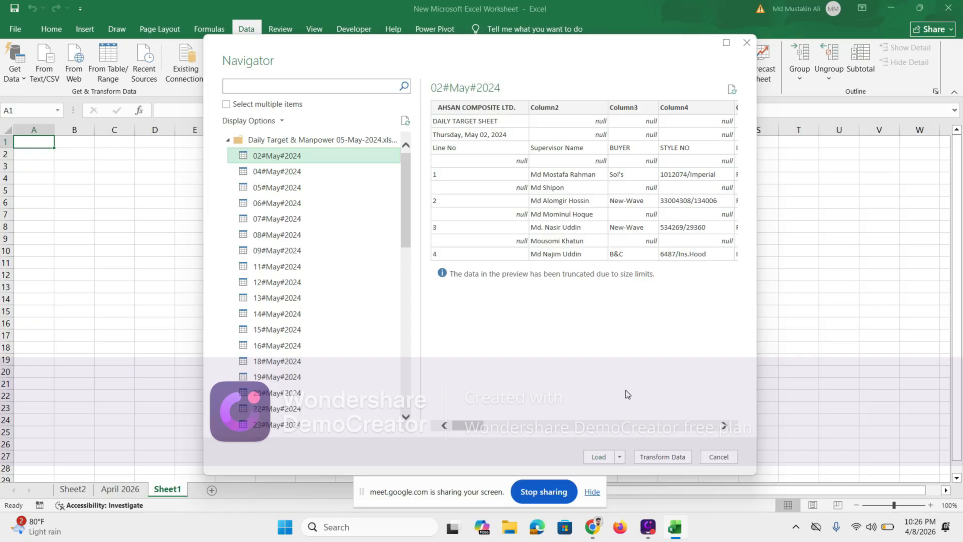
click(663, 457)
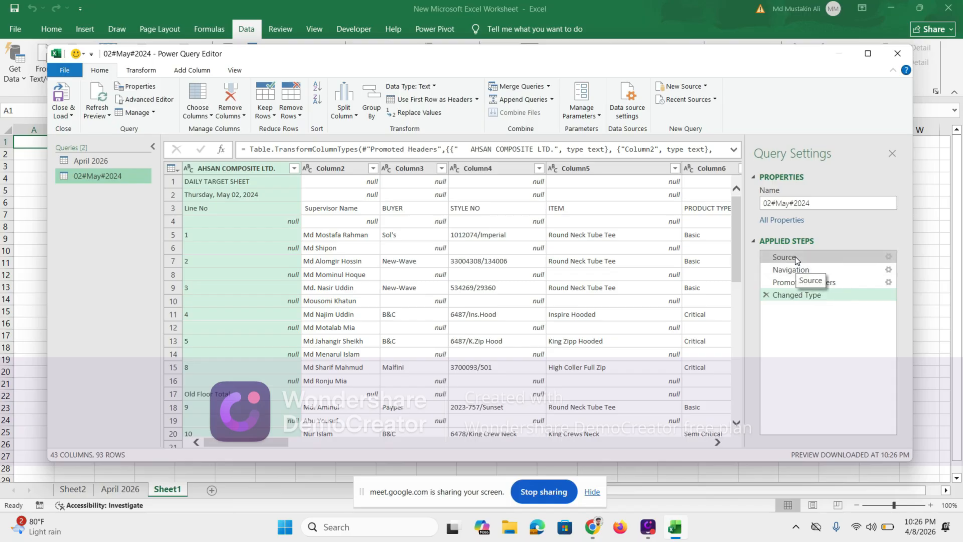
- Delete the Changed Type, Promoted Headers and Navigation applied steps, leaving only Source, and open the Name column's filter
click(767, 294)
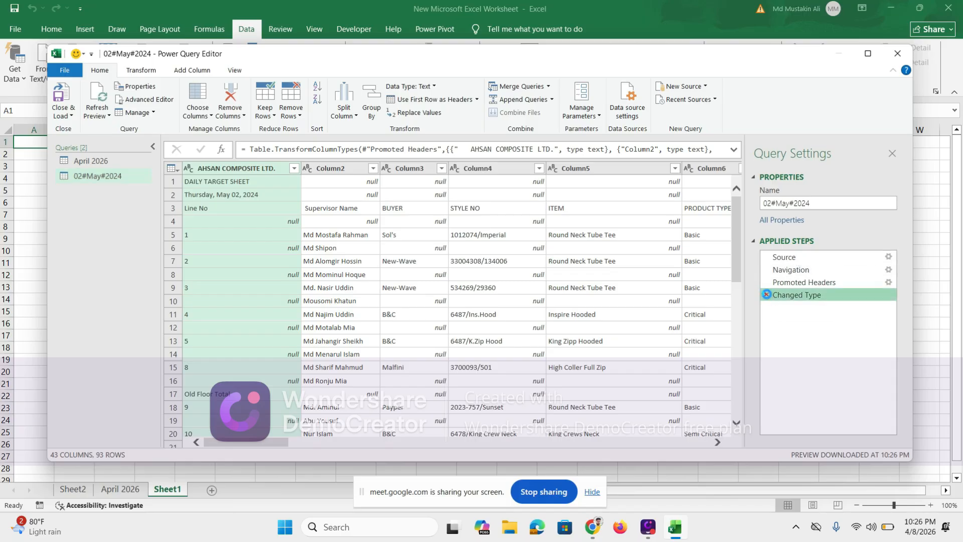
click(767, 282)
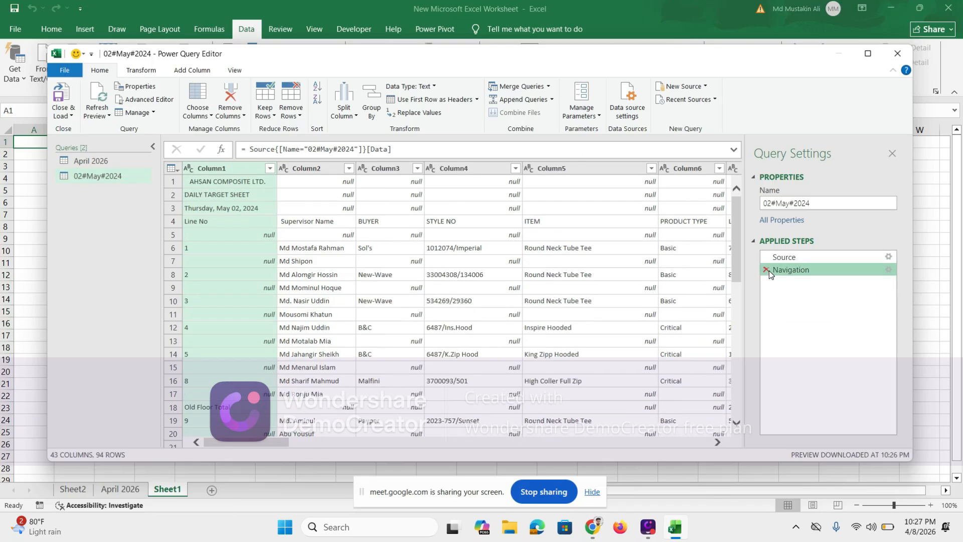
click(767, 270)
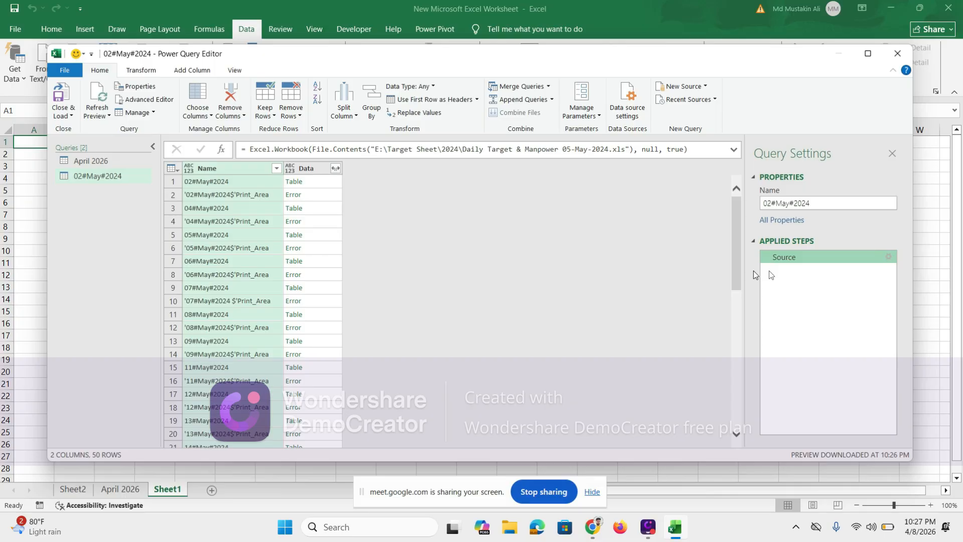
click(276, 168)
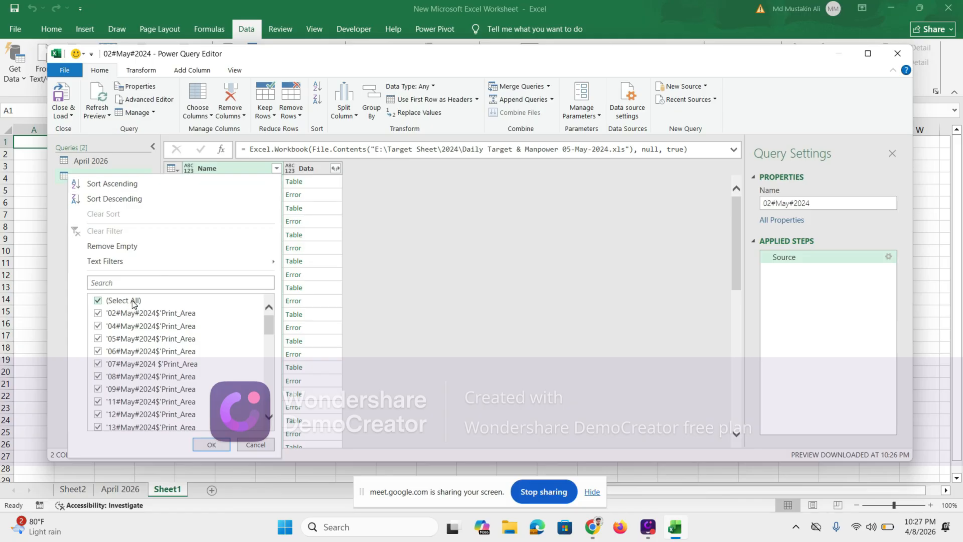
click(131, 300)
scroll(269, 413, down, 10)
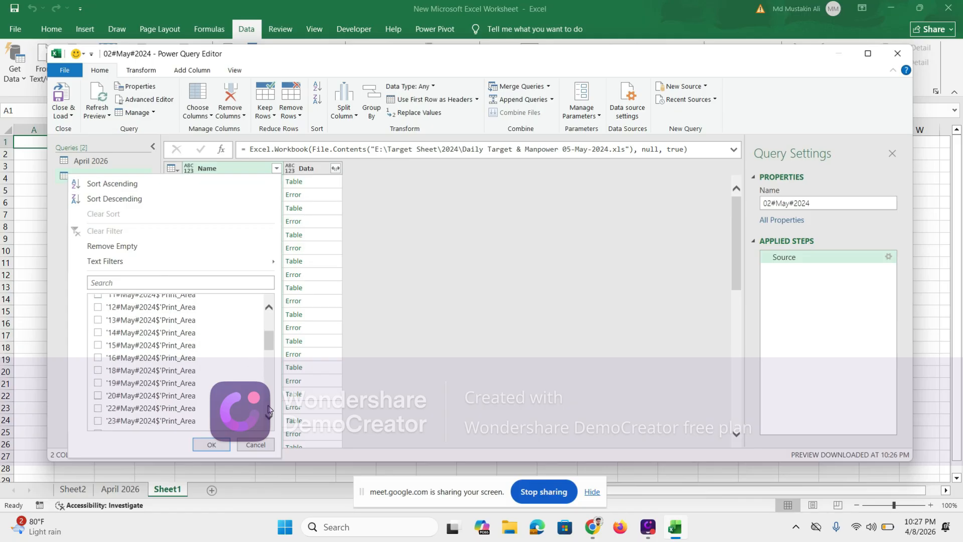
click(270, 309)
click(270, 309)
click(270, 309)
click(270, 310)
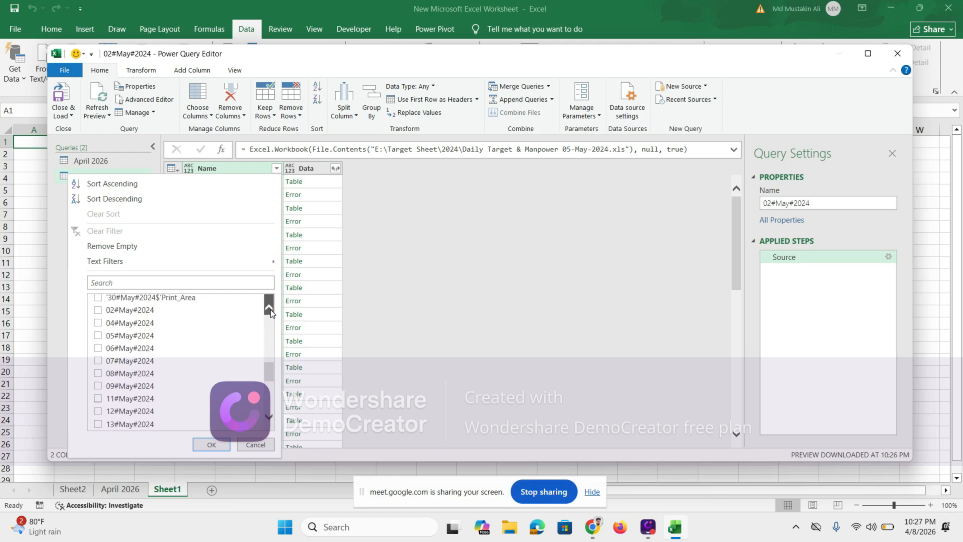
click(270, 311)
click(270, 310)
click(270, 310)
click(270, 310)
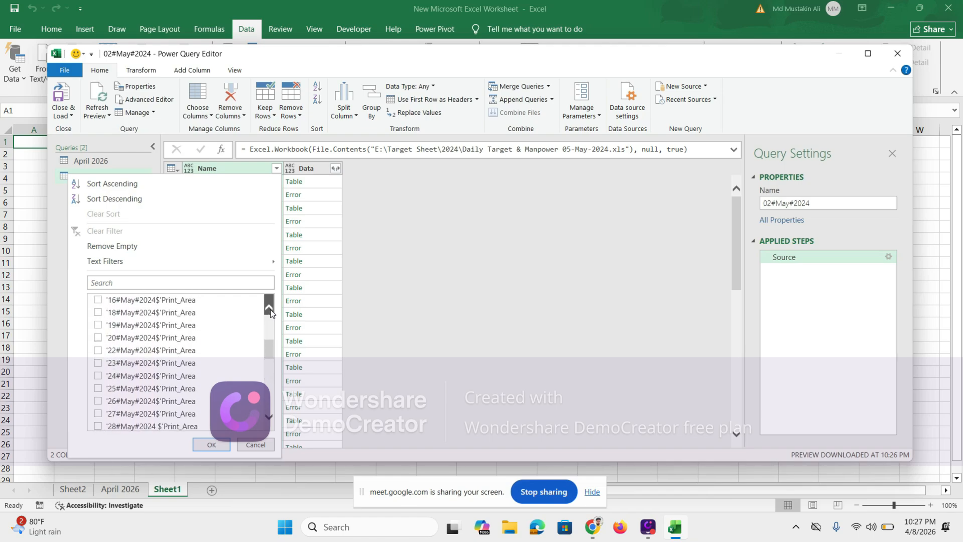
click(270, 309)
click(270, 309)
click(270, 309)
click(270, 310)
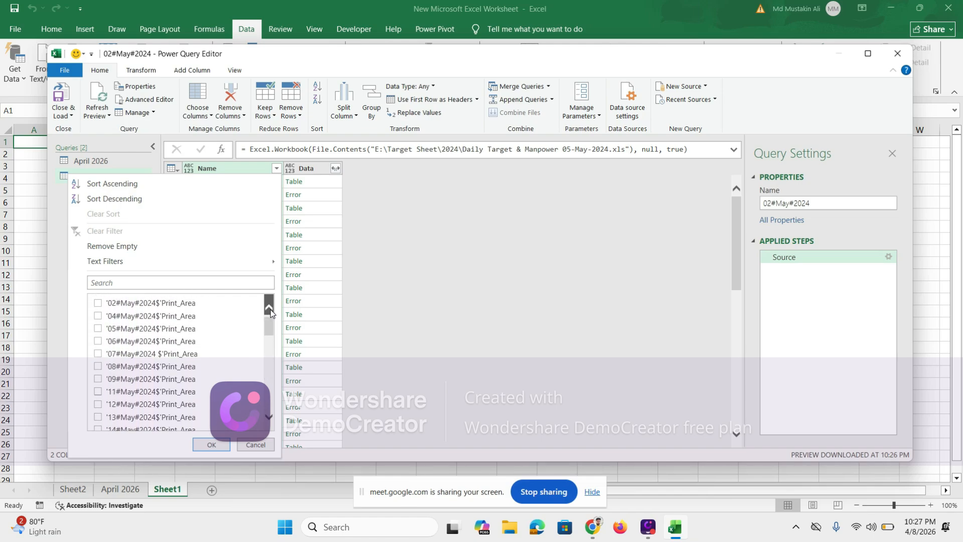
click(270, 309)
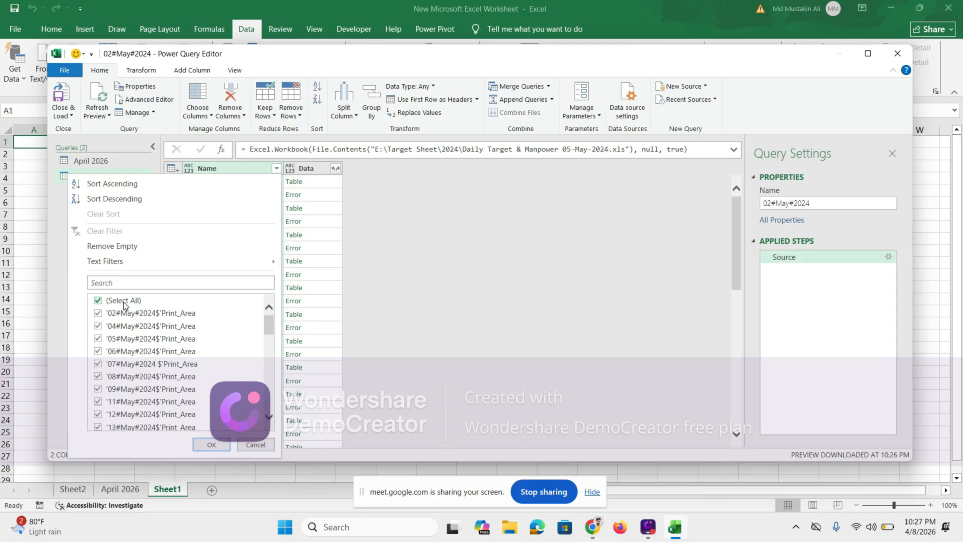
- Deselect the Print_Area entries from 02#May#2024 through 11#May#2024 in the Name column's filter
click(99, 315)
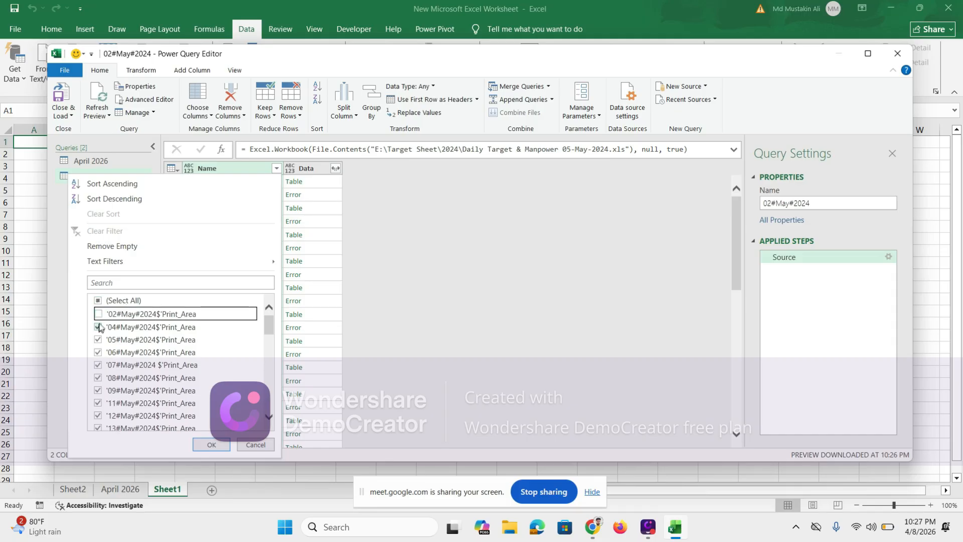
click(99, 327)
click(98, 339)
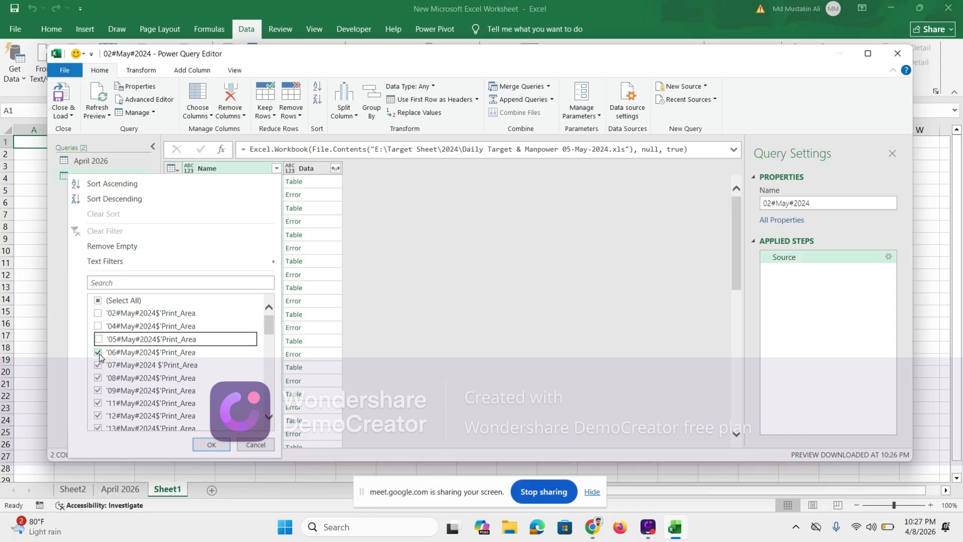
click(99, 353)
click(99, 365)
click(98, 378)
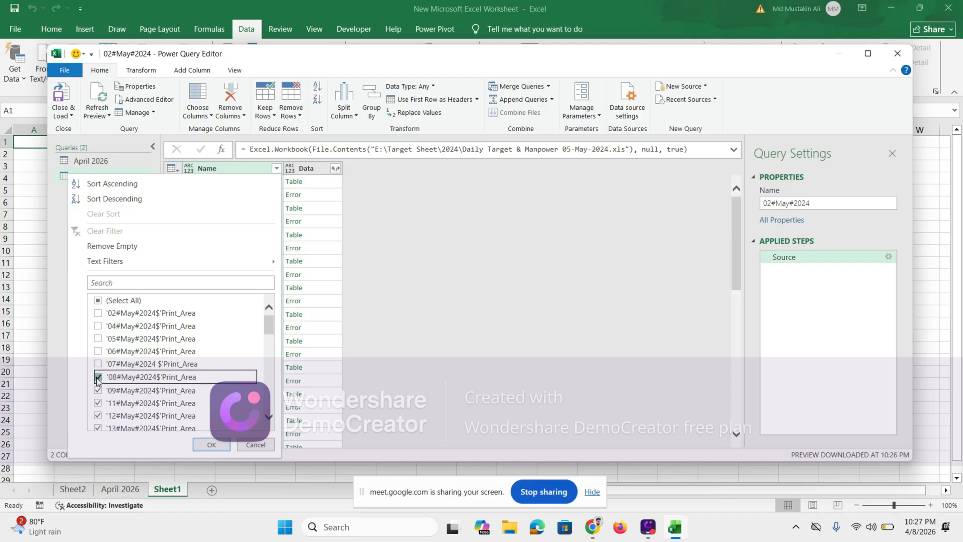
click(98, 391)
click(98, 403)
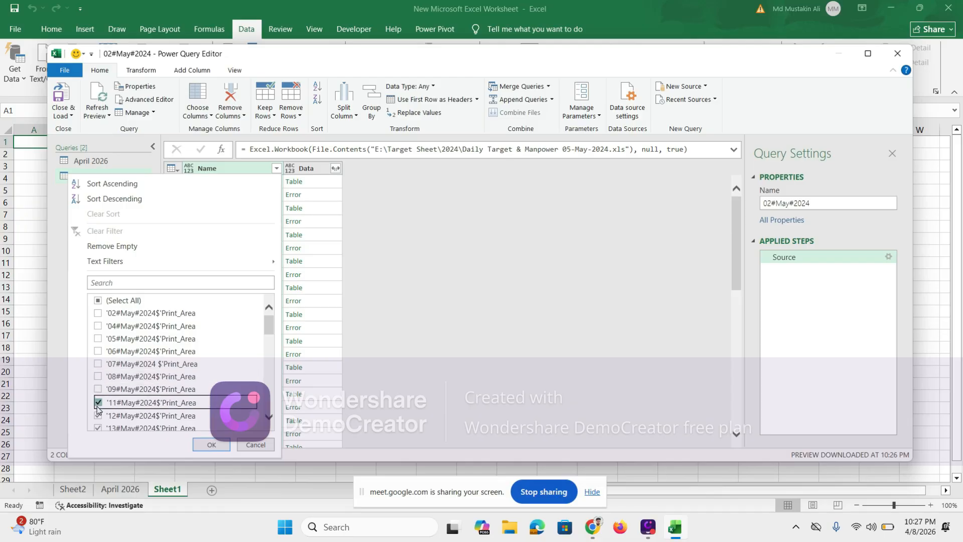
- Deselect the Print_Area entries from 12#May#2024 through 20#May#2024 in the Name column's filter
scroll(271, 416, down, 2)
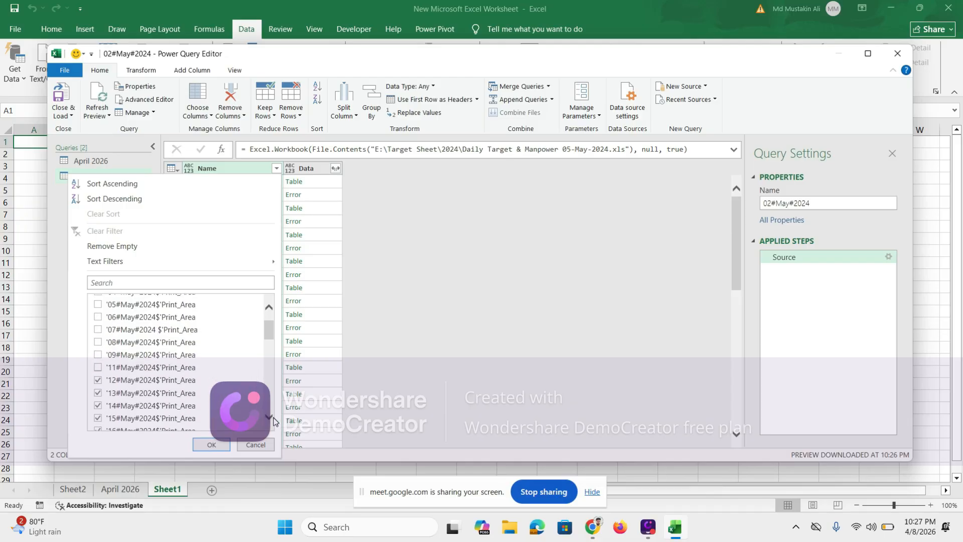
scroll(273, 420, down, 1)
click(99, 325)
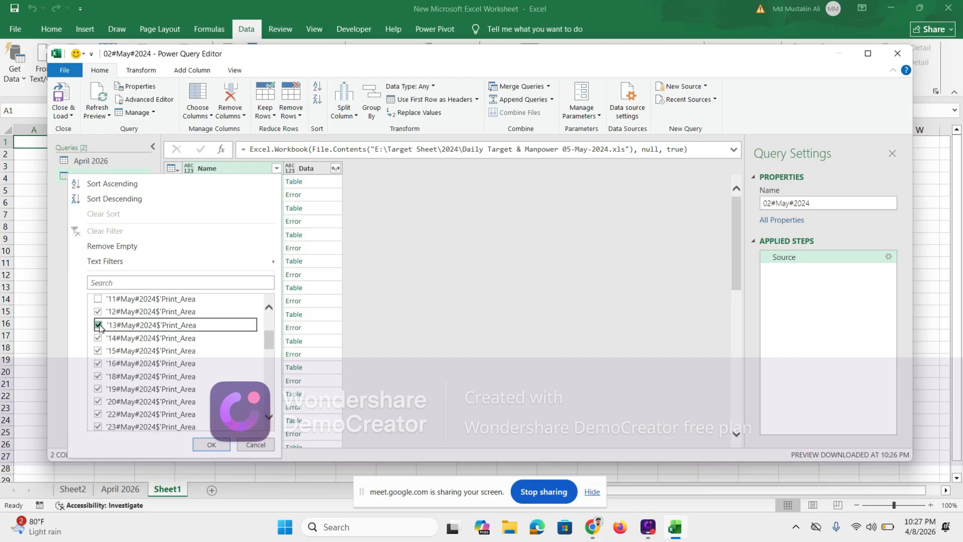
click(98, 312)
click(98, 337)
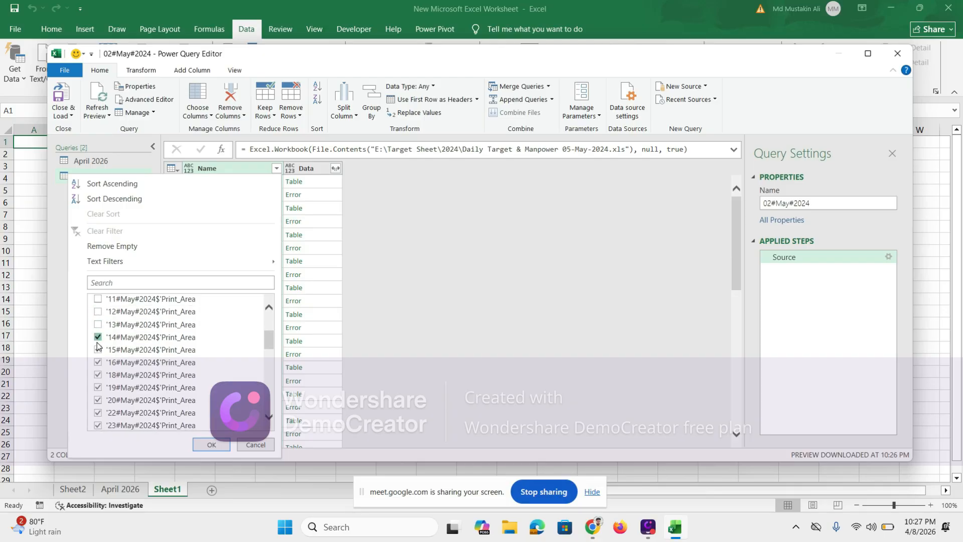
click(98, 350)
click(99, 362)
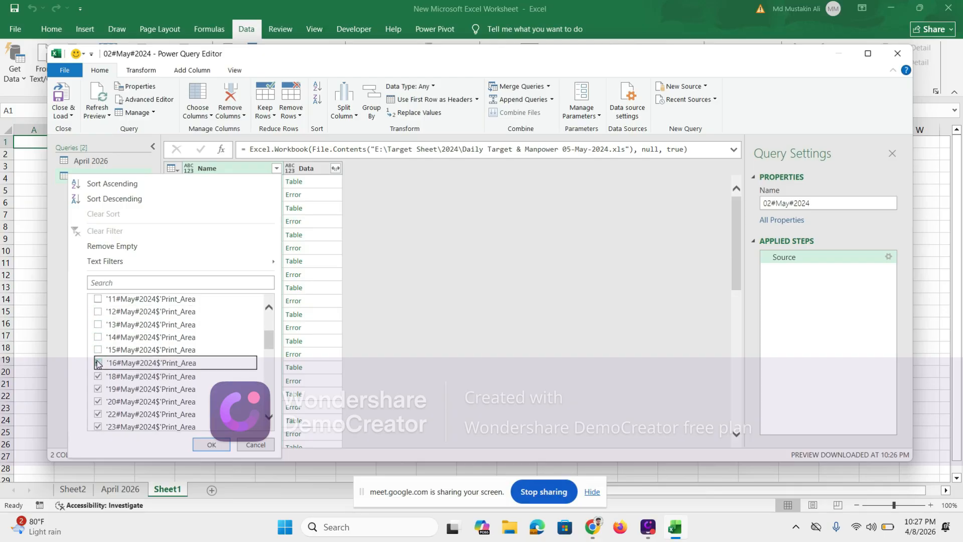
click(98, 376)
click(98, 389)
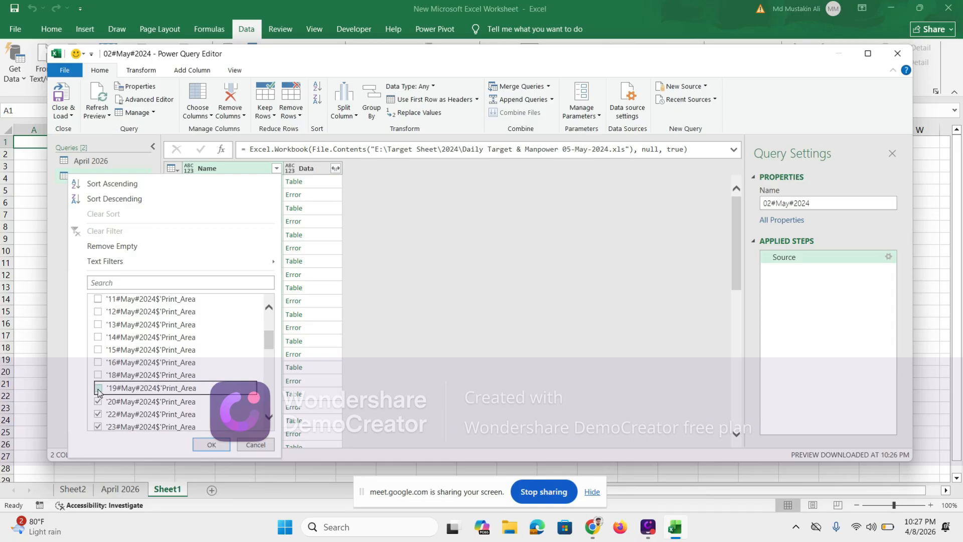
click(98, 402)
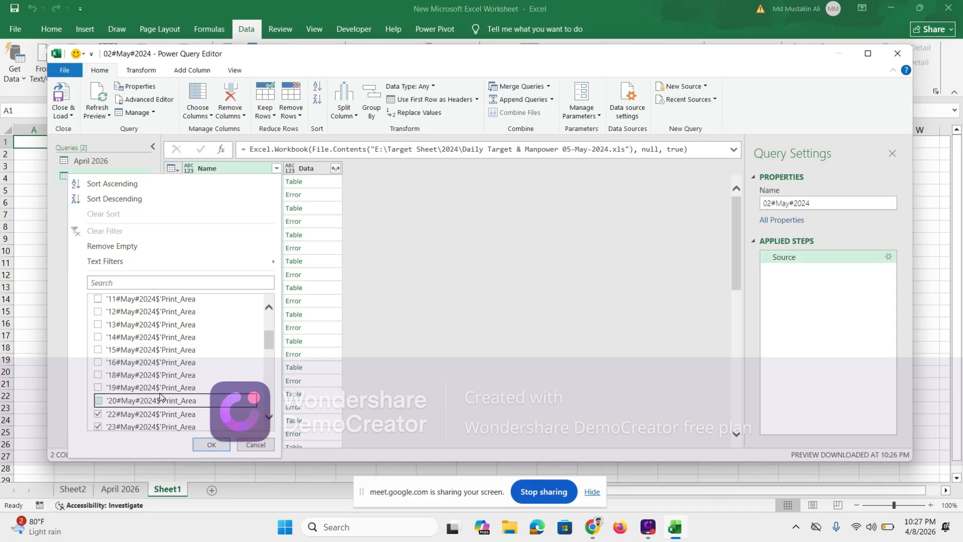
- Deselect the Print_Area entries from 22#May#2024 through 25#May#2024 in the Name column's filter
click(270, 418)
click(269, 418)
click(269, 418)
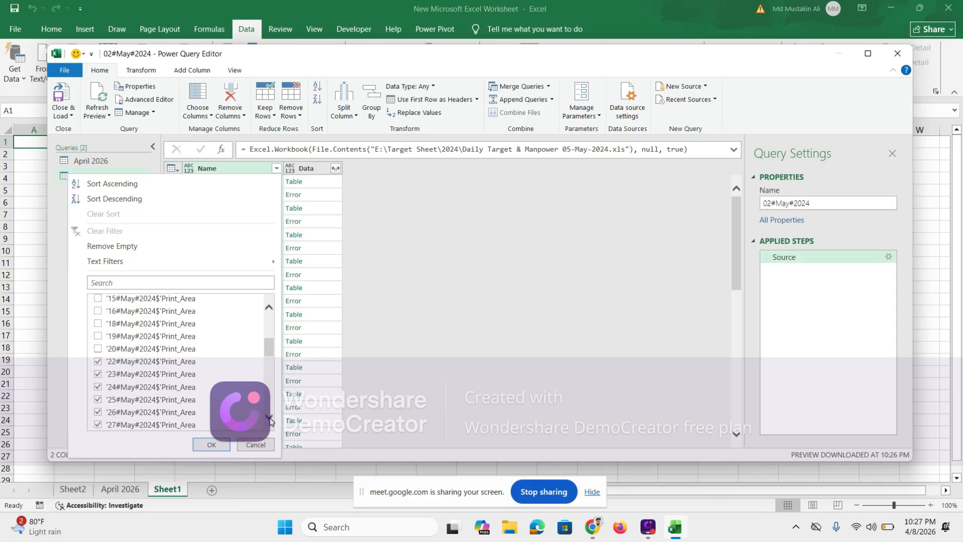
click(102, 364)
click(99, 375)
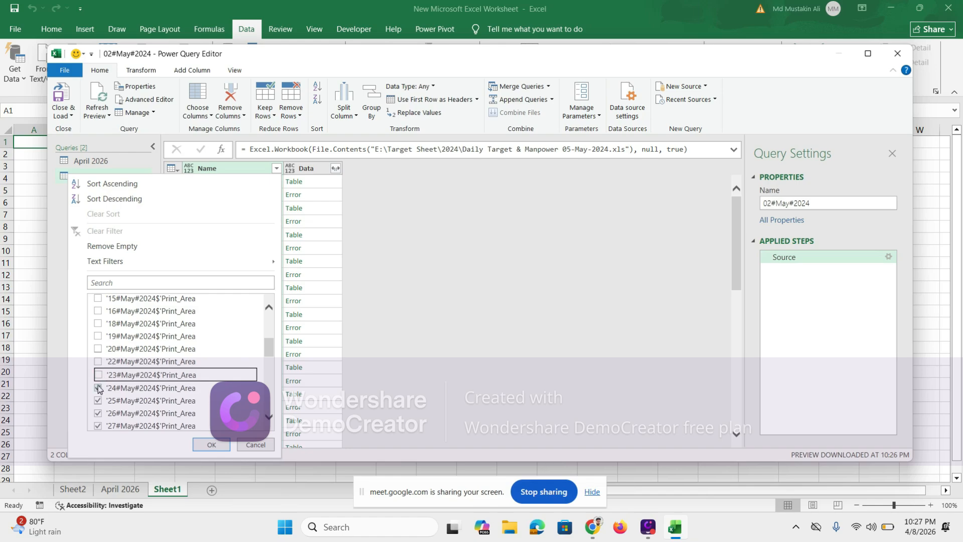
click(98, 388)
click(98, 401)
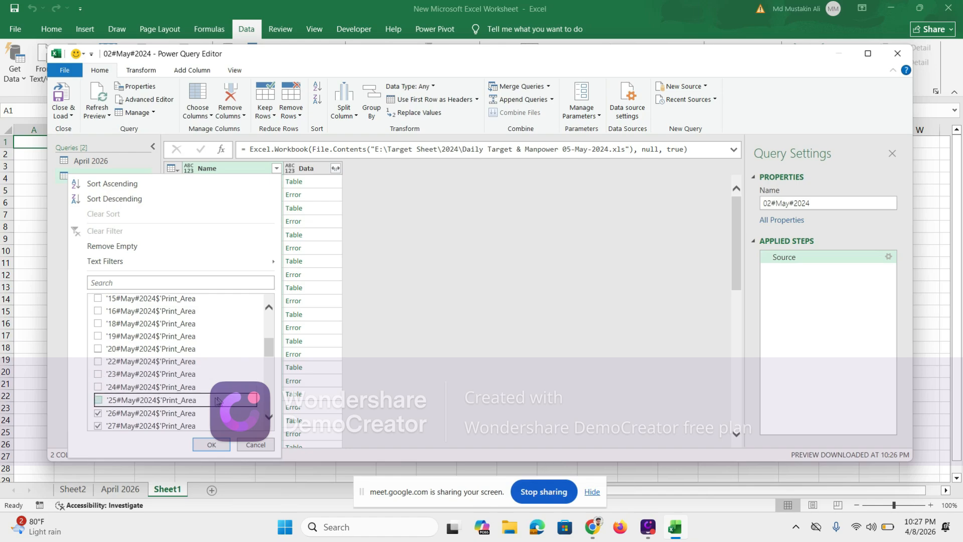
- Deselect the Print_Area entries from 26#May#2024 through 30#May#2024, keeping the plain daily sheet names selected in the Name filter
click(270, 419)
click(270, 419)
click(270, 419)
click(270, 419)
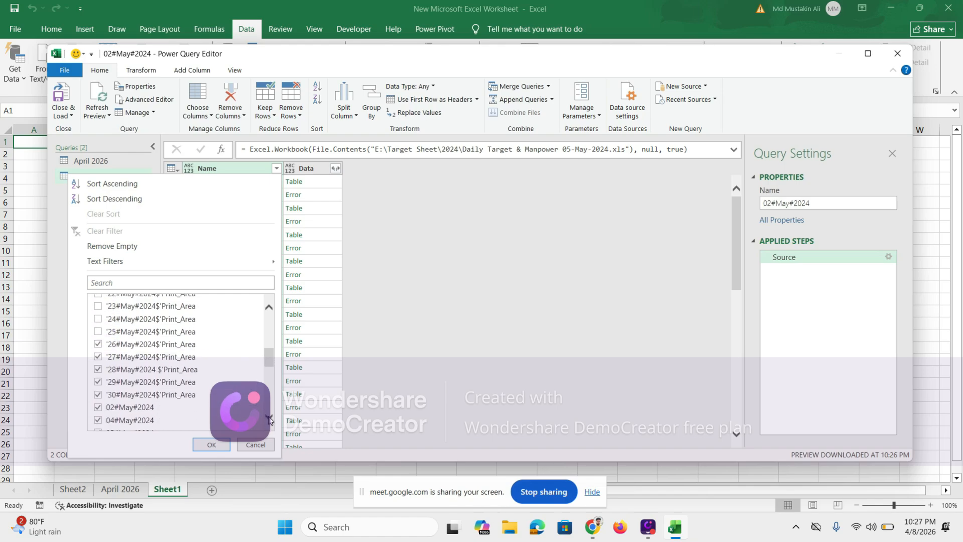
click(270, 419)
click(98, 327)
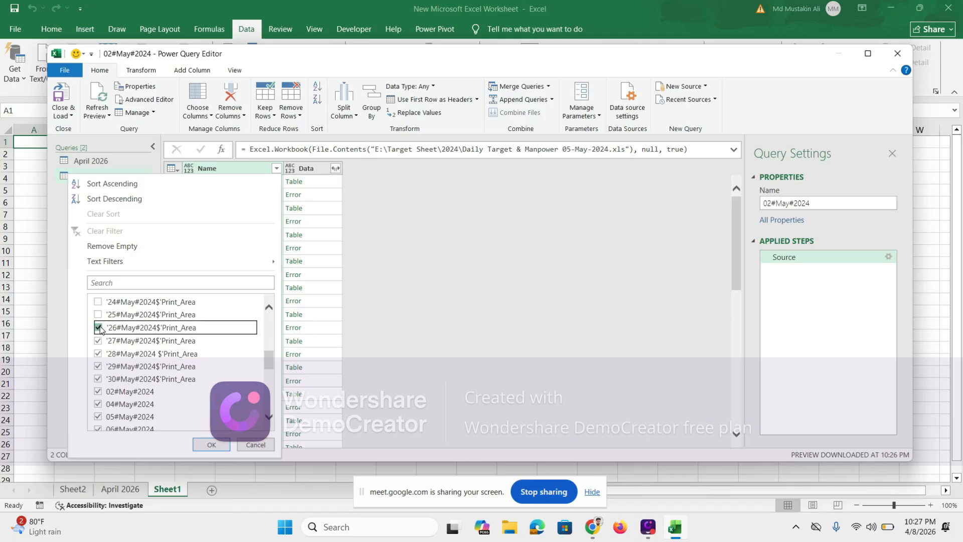
click(99, 340)
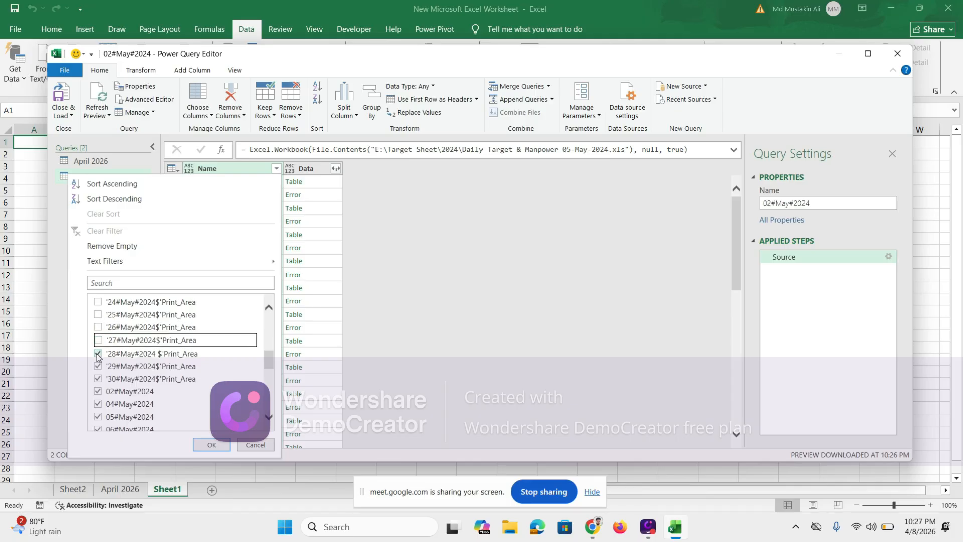
click(98, 353)
click(98, 365)
click(98, 380)
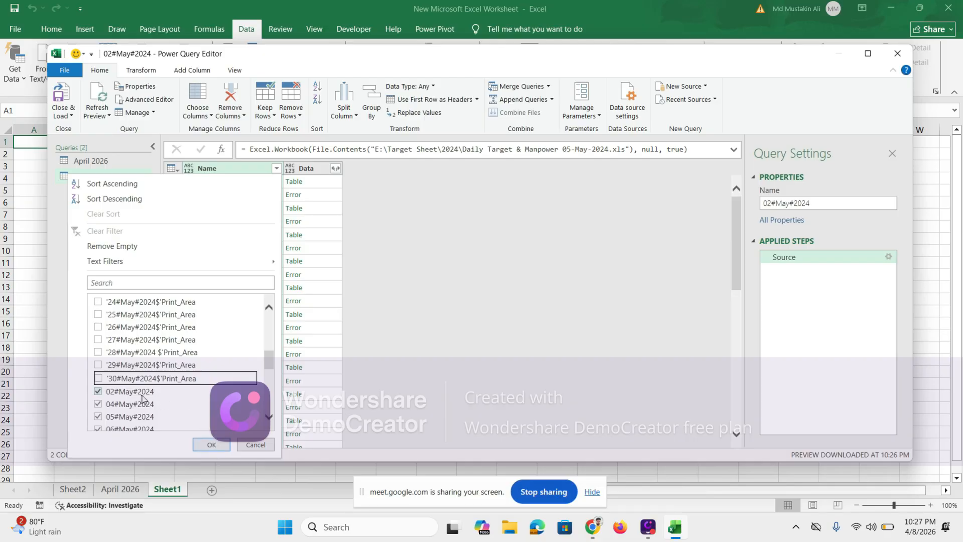
- Apply the Name column filter and check the remaining daily sheet rows
click(211, 446)
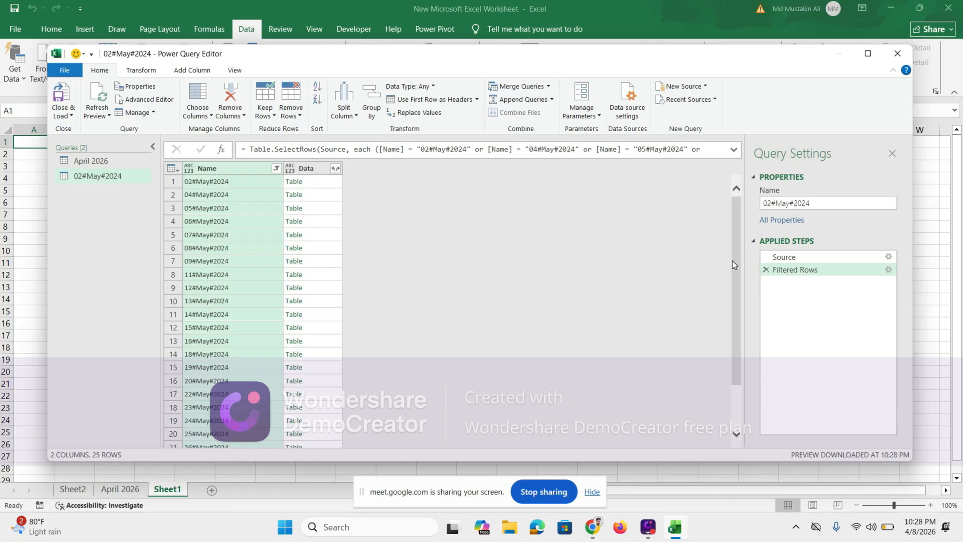
scroll(734, 260, down, 2)
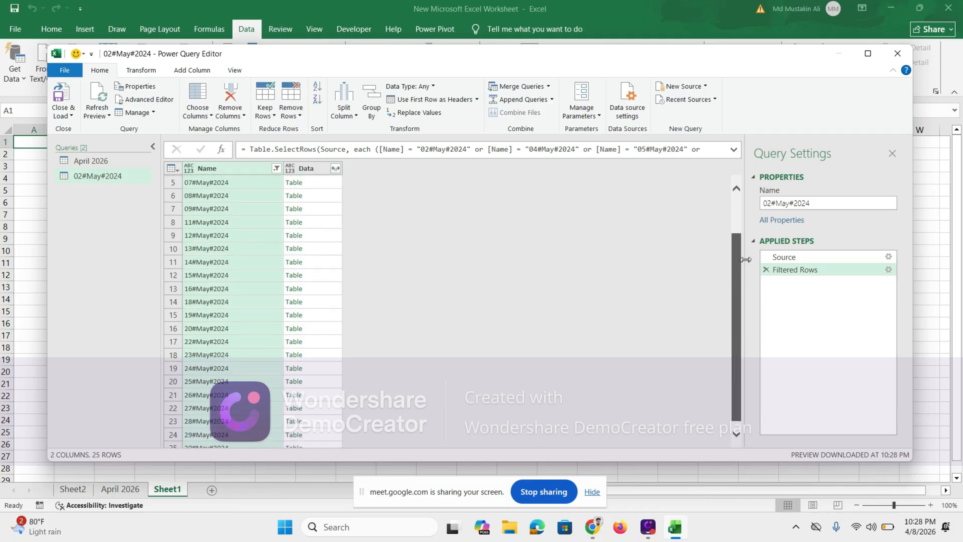
drag(746, 260, 746, 201)
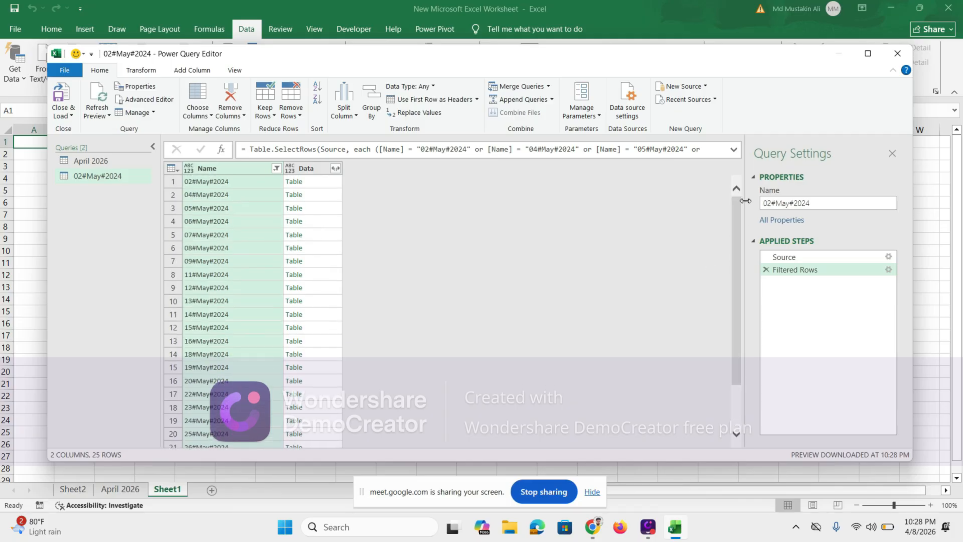
- Expand the Data column with all its columns, without using the original column name as prefix
click(335, 171)
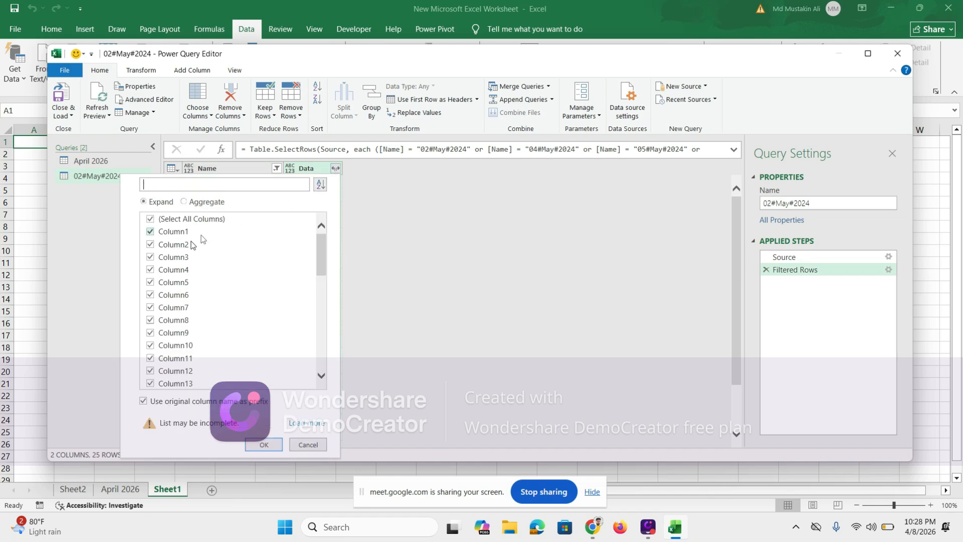
click(144, 401)
drag(320, 246, 315, 420)
click(267, 445)
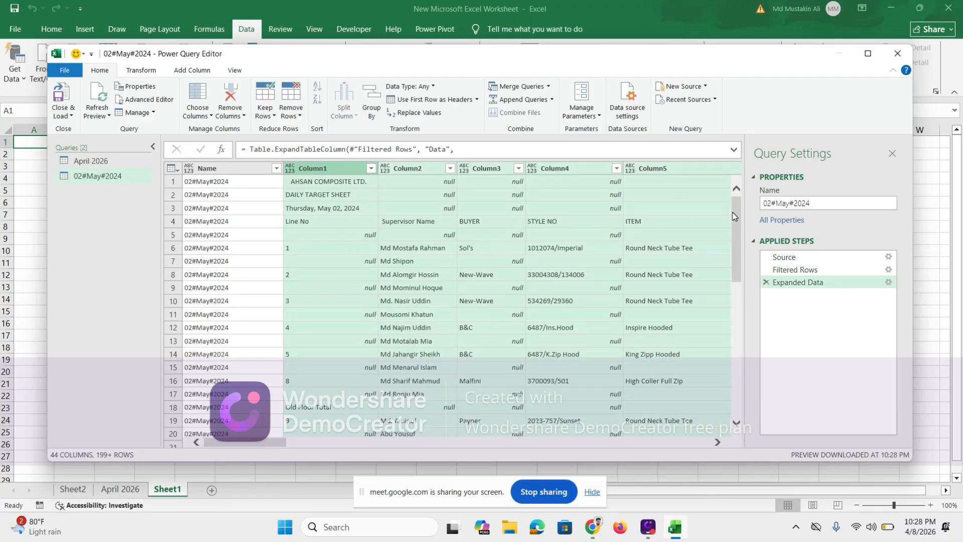
drag(736, 212, 730, 165)
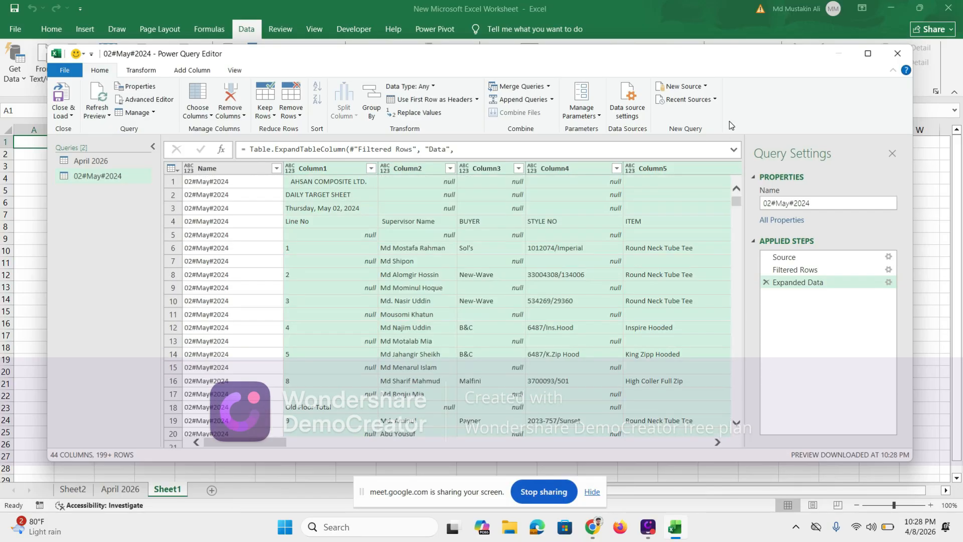
- In Column1's filter, deselect all values, then select 1, 10, 11, 12 and 13
click(370, 168)
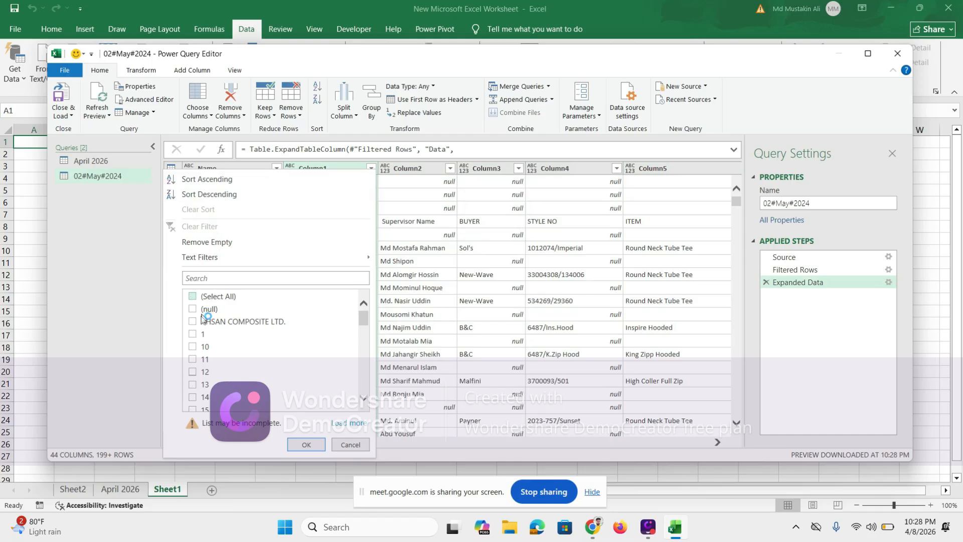
click(192, 335)
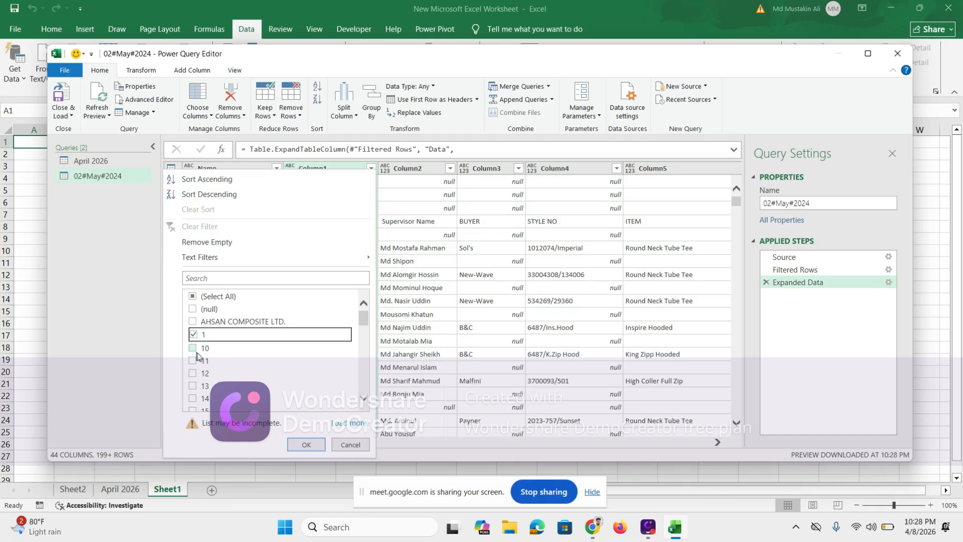
click(196, 352)
click(196, 361)
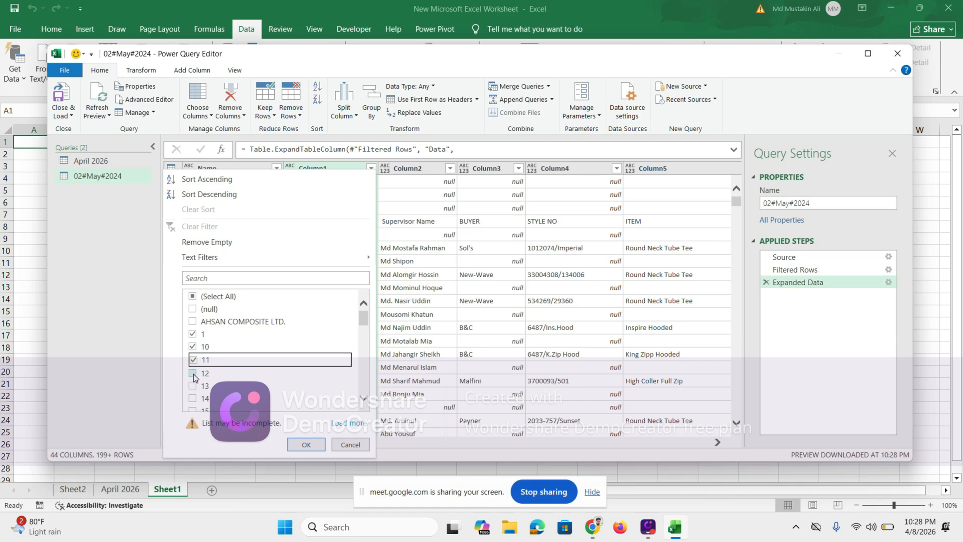
click(196, 375)
click(196, 386)
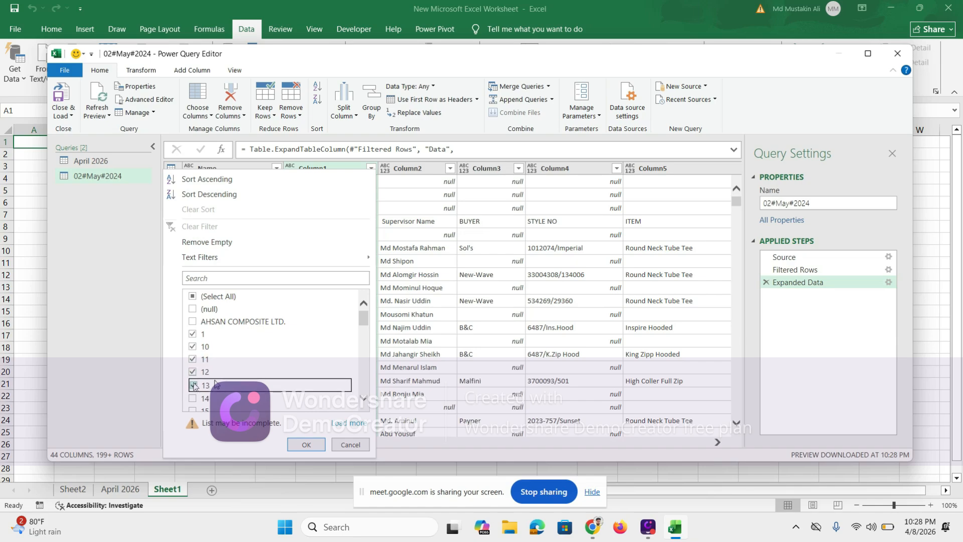
- Add the values 14, 15, 18, 19, 2 and 21 to the selection in Column1's filter
click(364, 399)
click(365, 399)
click(365, 401)
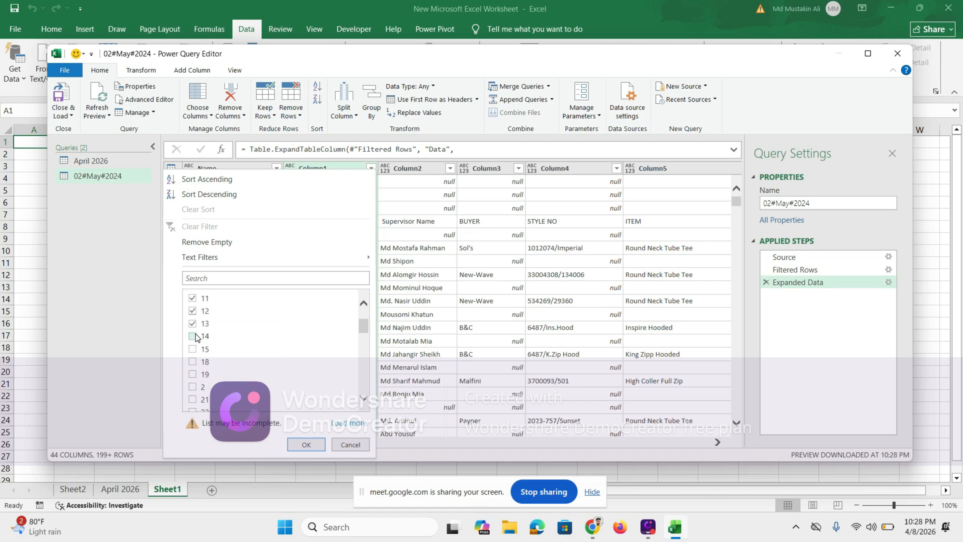
click(194, 337)
click(193, 353)
click(193, 363)
click(191, 377)
click(192, 389)
click(192, 401)
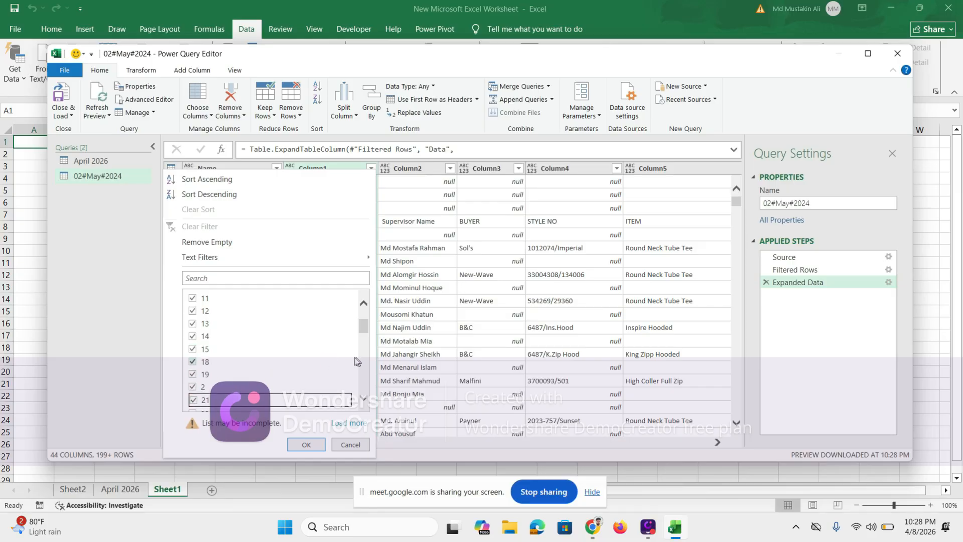
- Select the values 22, 23, 24, 25, 27, 29 and 3 in Column1's filter
click(364, 398)
click(364, 398)
click(365, 401)
click(365, 401)
click(365, 400)
click(365, 401)
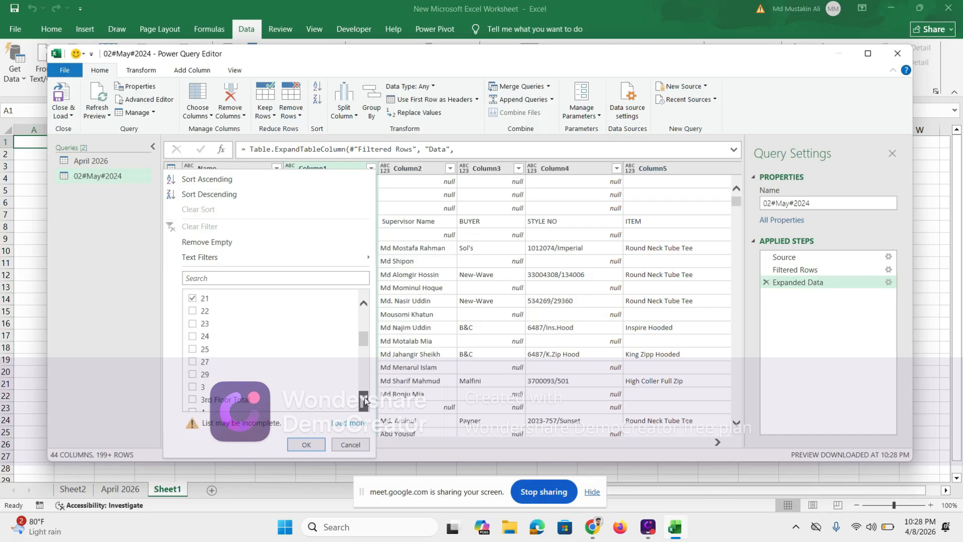
click(193, 305)
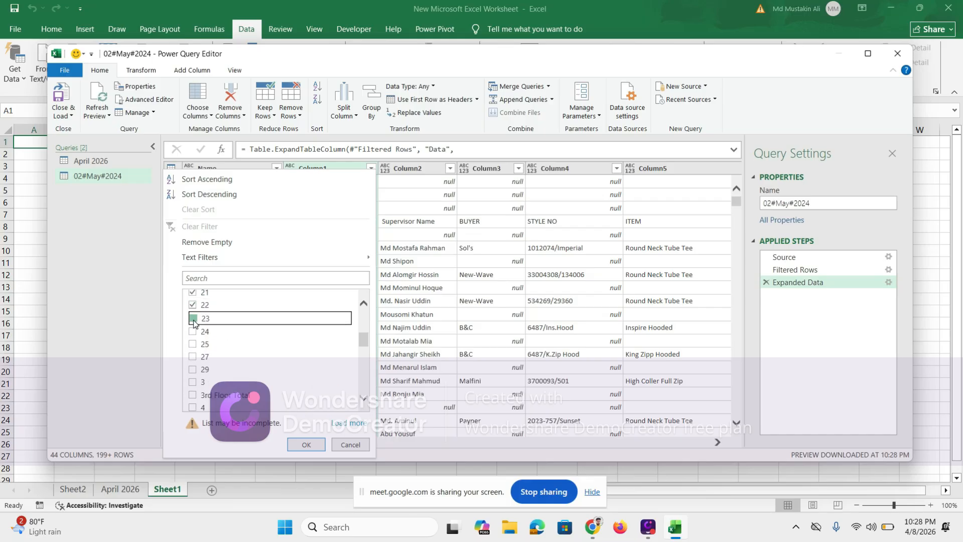
click(193, 332)
click(193, 344)
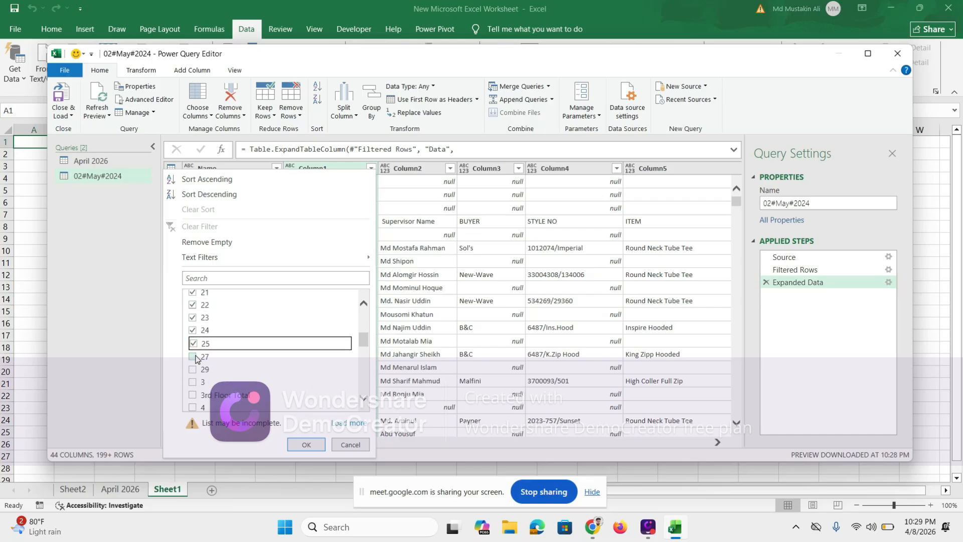
click(194, 357)
click(195, 369)
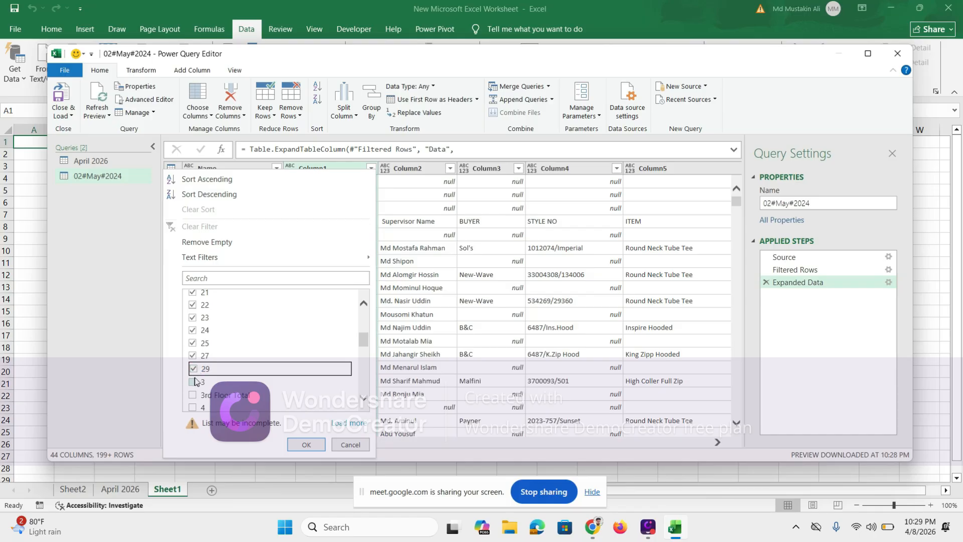
click(193, 383)
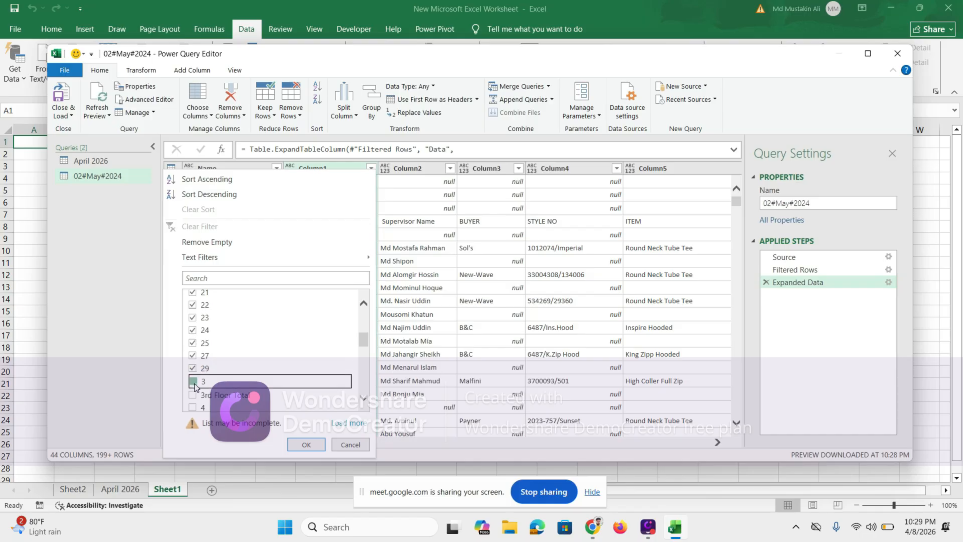
- Select 4, 5, 8 and 9 in Column1's filter, leaving totals and text entries out, and apply the filter
click(366, 400)
click(367, 400)
click(367, 400)
click(366, 400)
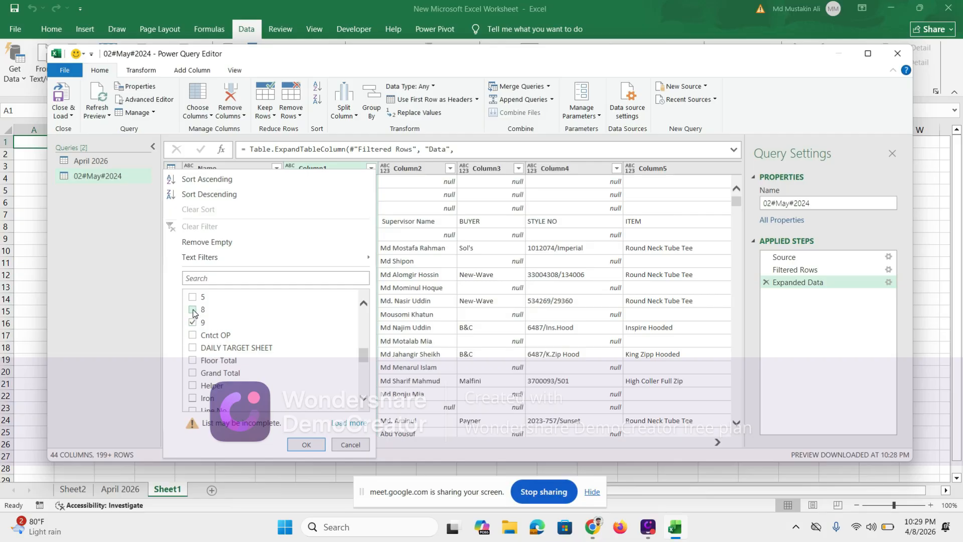
click(193, 311)
click(192, 298)
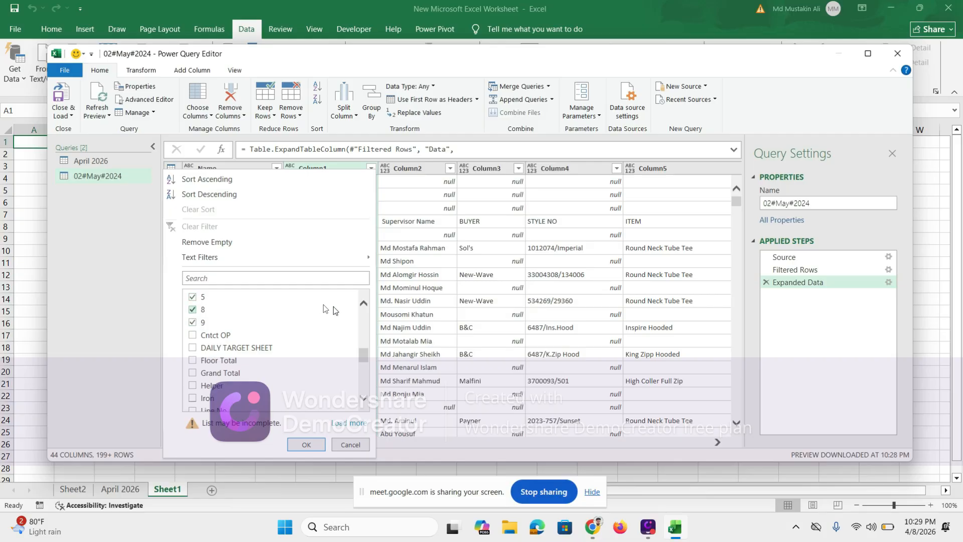
click(364, 303)
click(364, 303)
click(364, 304)
click(364, 303)
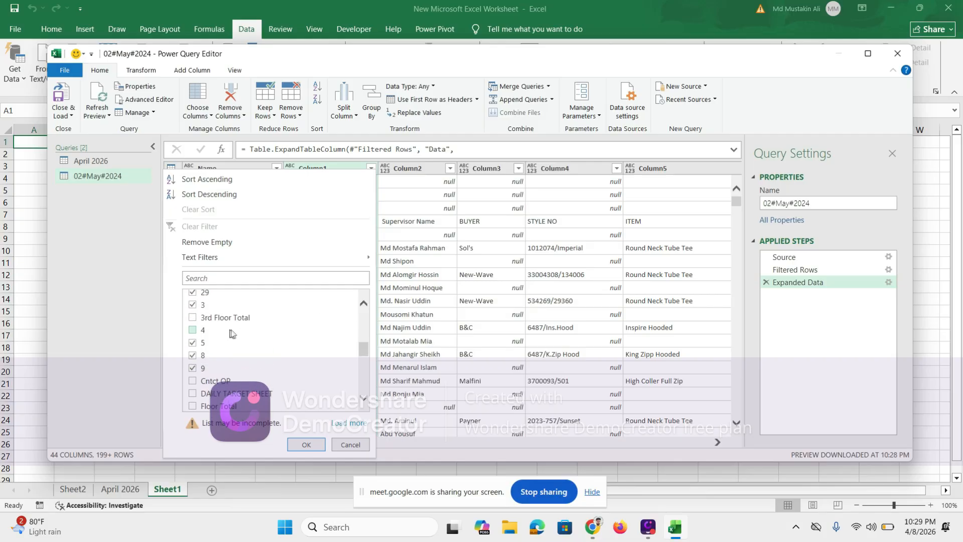
click(193, 331)
click(304, 445)
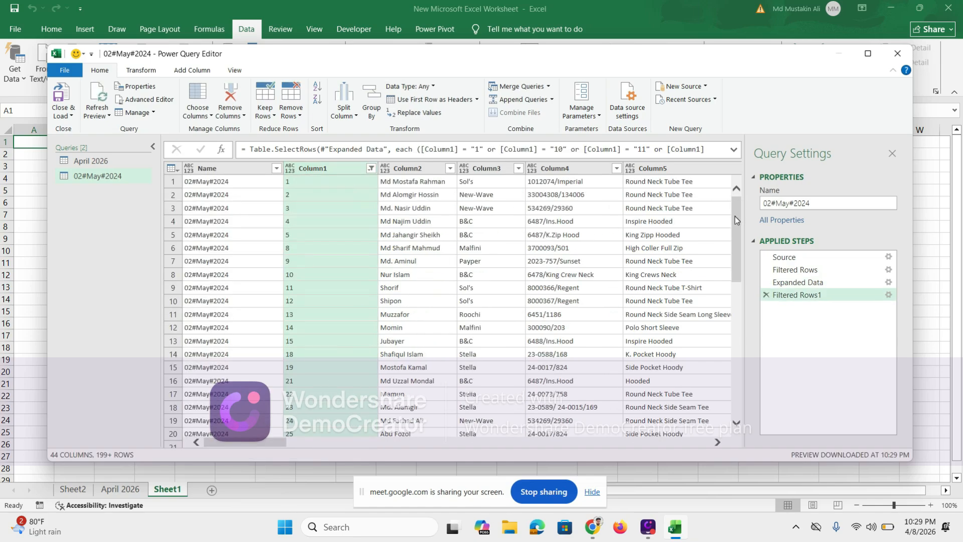
drag(736, 216, 757, 393)
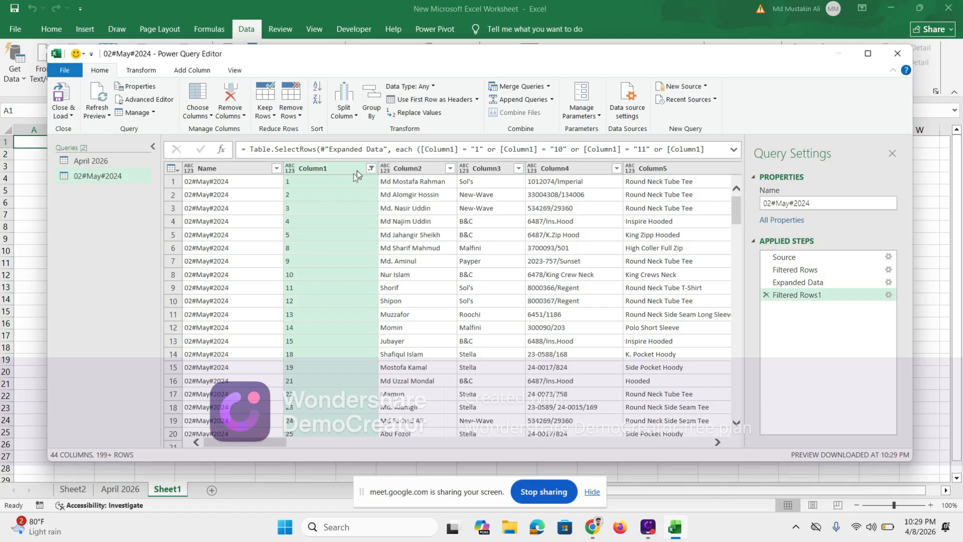
- Include the Line No value in Column1's filter as well, so the heading rows are kept, and apply it
click(371, 168)
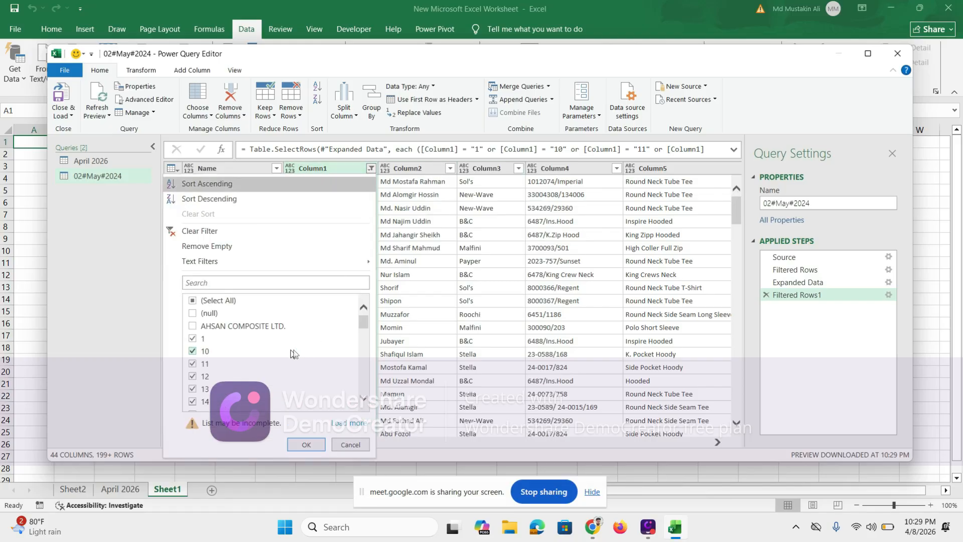
scroll(364, 401, down, 2)
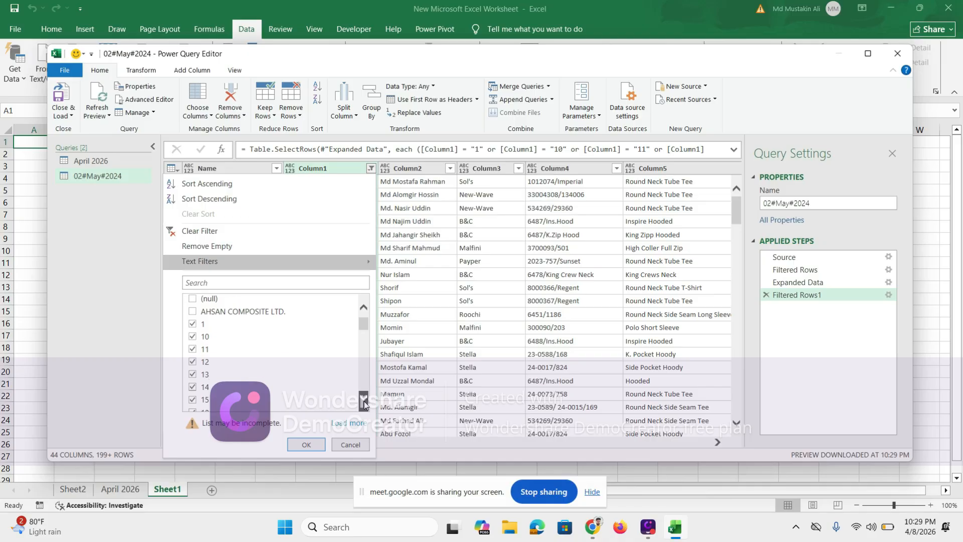
click(364, 401)
click(364, 401)
click(364, 402)
click(365, 401)
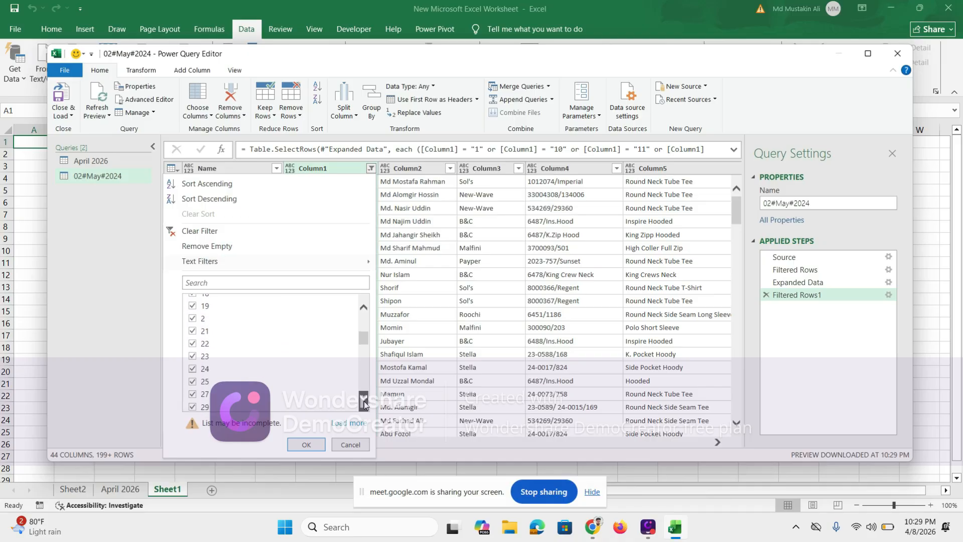
click(365, 401)
click(364, 401)
click(364, 402)
click(364, 402)
click(364, 401)
click(365, 401)
click(364, 402)
click(364, 402)
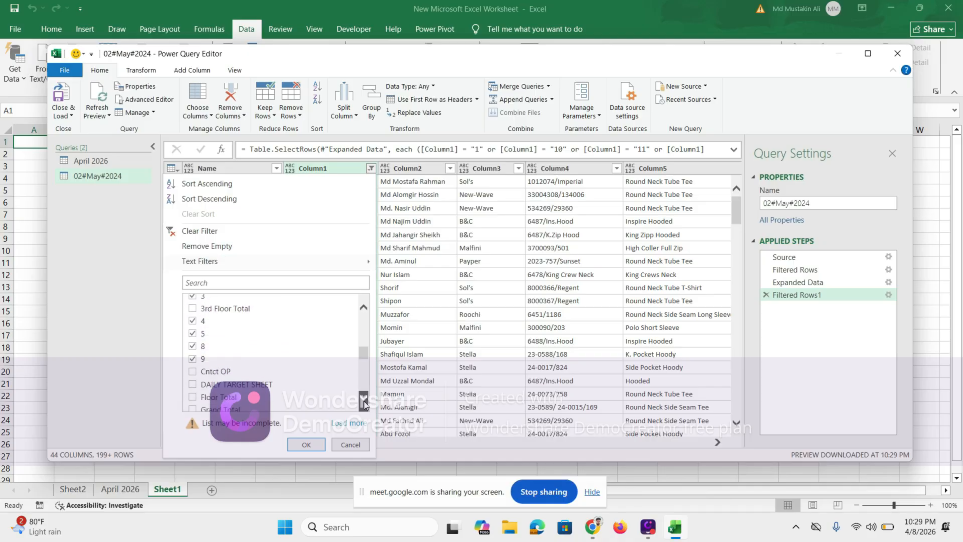
click(364, 402)
click(364, 401)
click(364, 401)
click(364, 401)
click(364, 402)
click(364, 401)
click(365, 401)
click(364, 402)
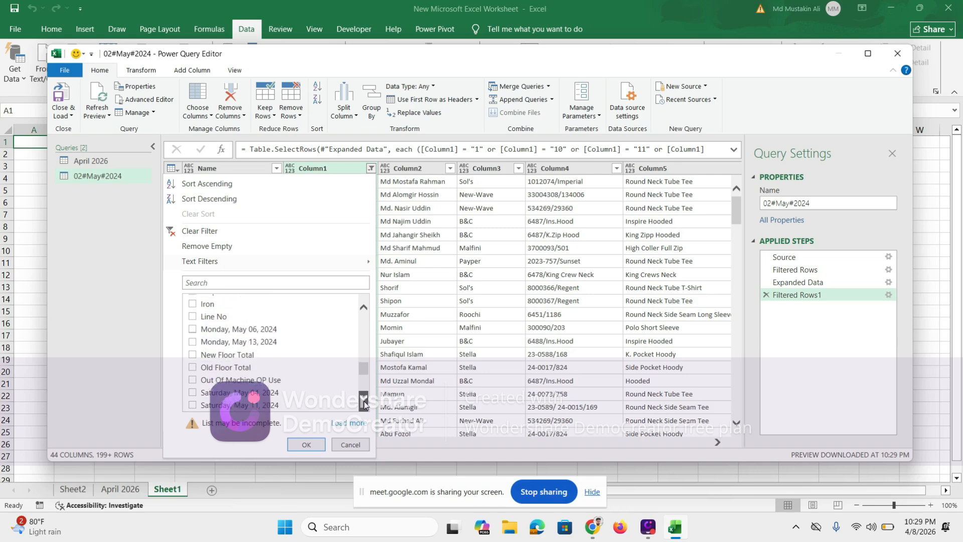
click(364, 401)
click(365, 401)
click(365, 401)
click(364, 402)
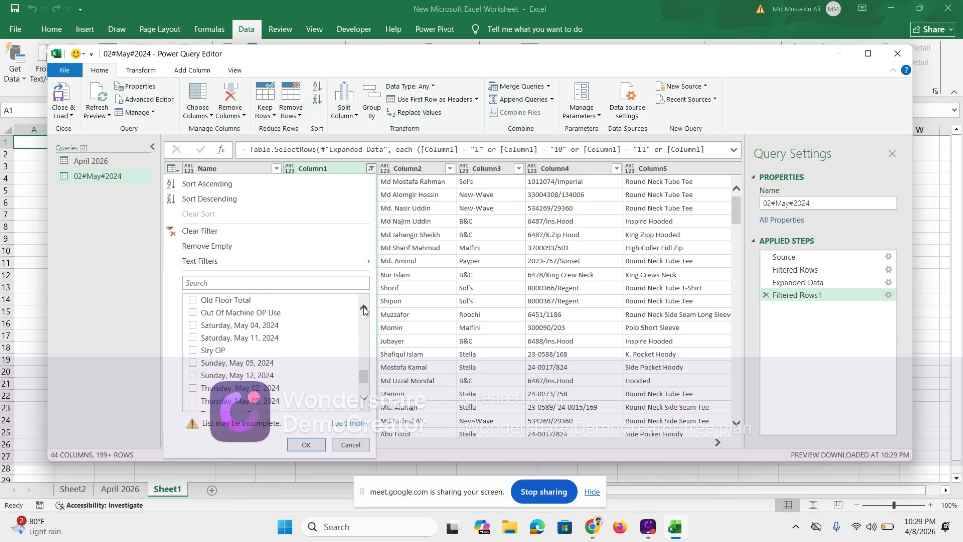
click(364, 307)
click(364, 307)
click(364, 307)
click(365, 307)
click(365, 307)
click(364, 307)
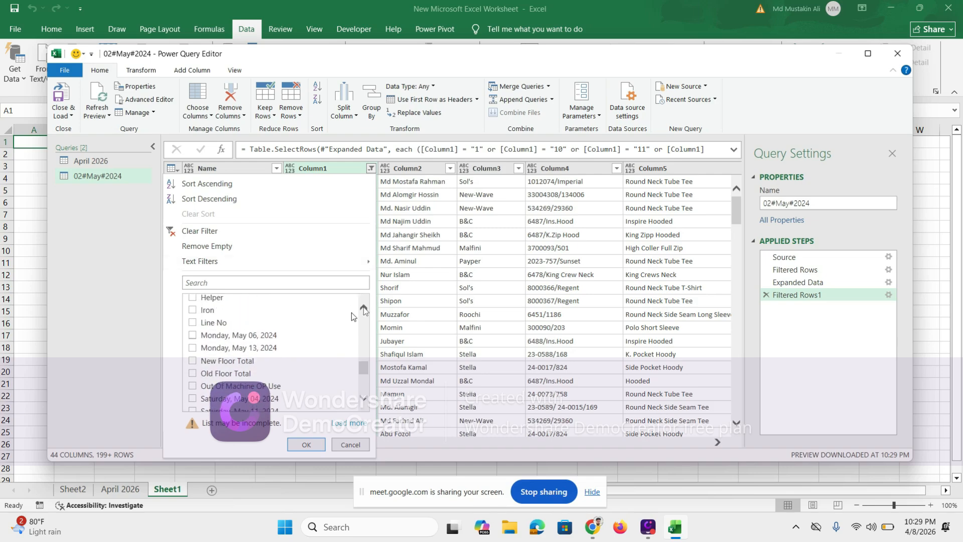
click(193, 322)
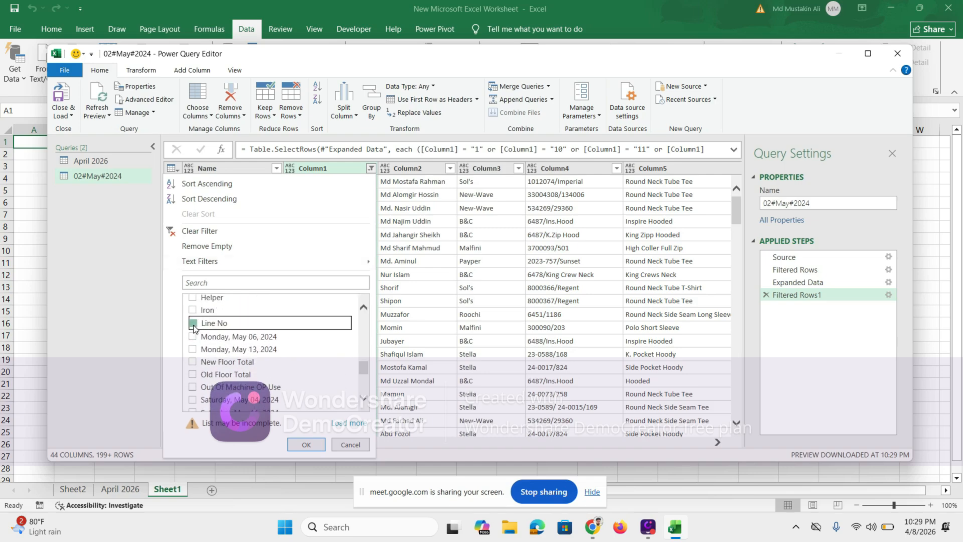
click(305, 445)
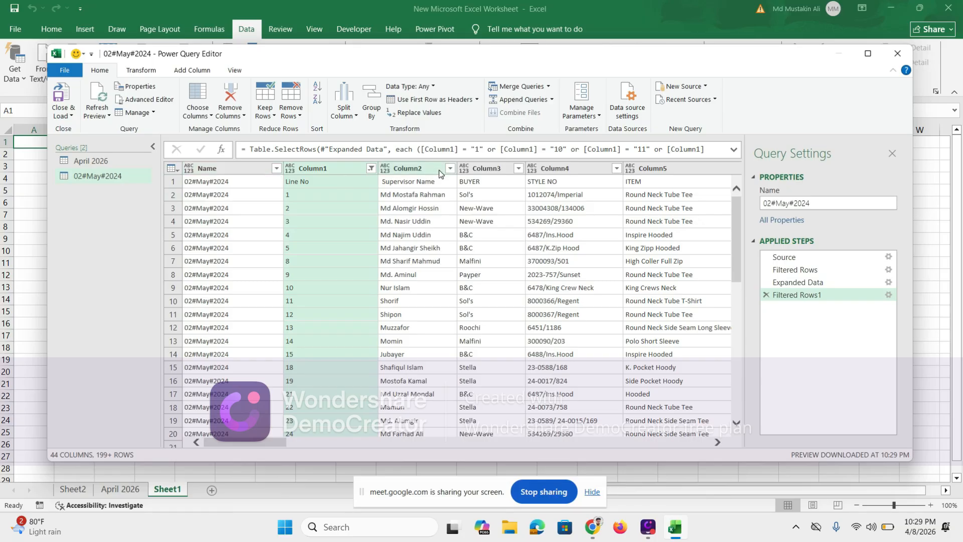
- Promote the first row, starting with Line No and Supervisor Name, to column headers
click(319, 186)
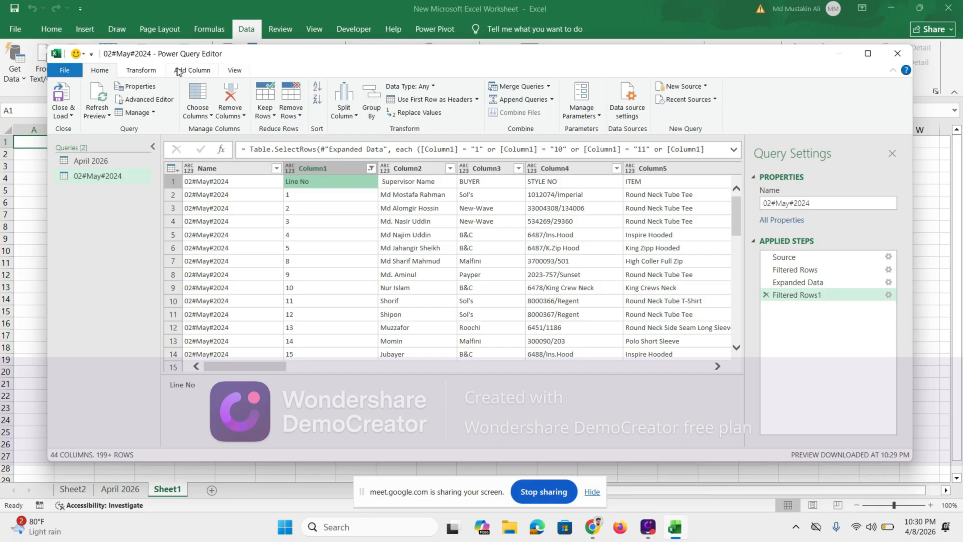
click(141, 70)
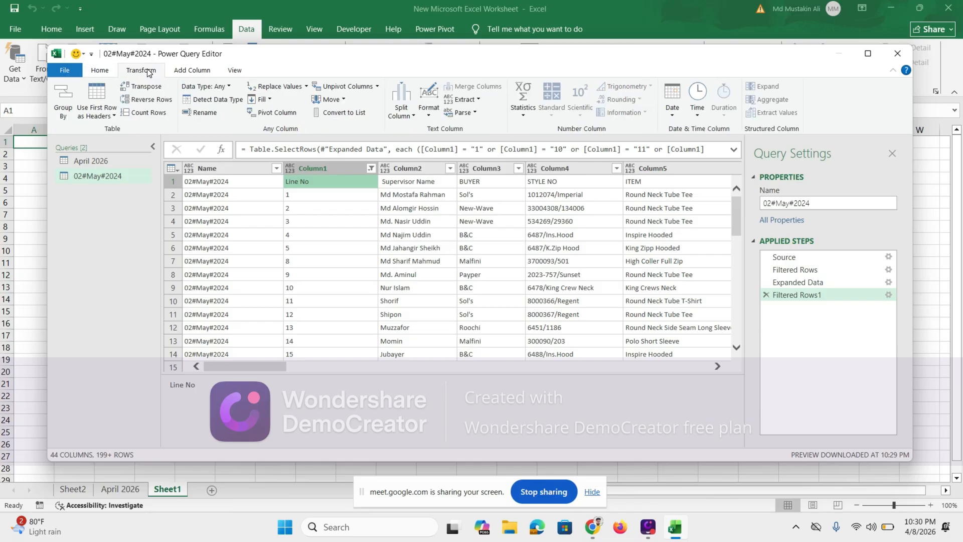
click(101, 115)
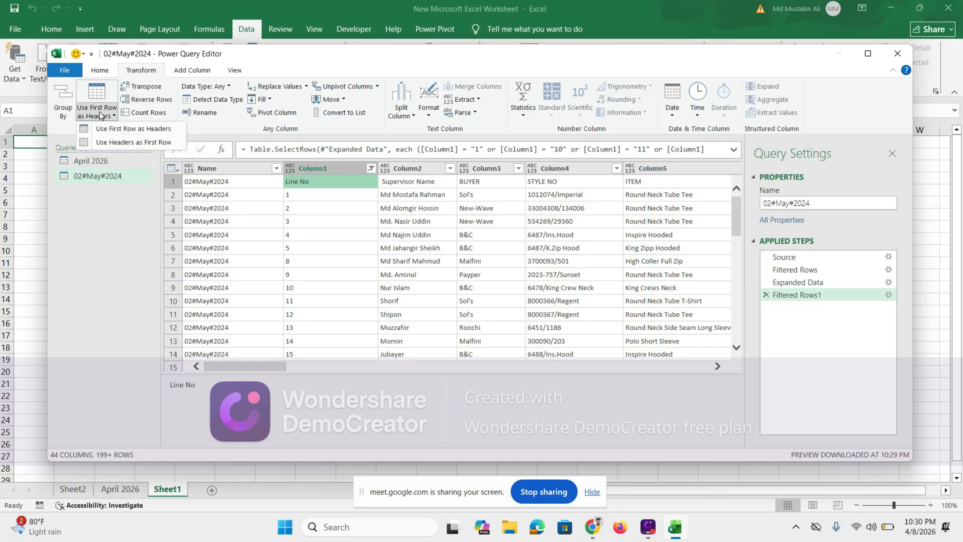
click(122, 130)
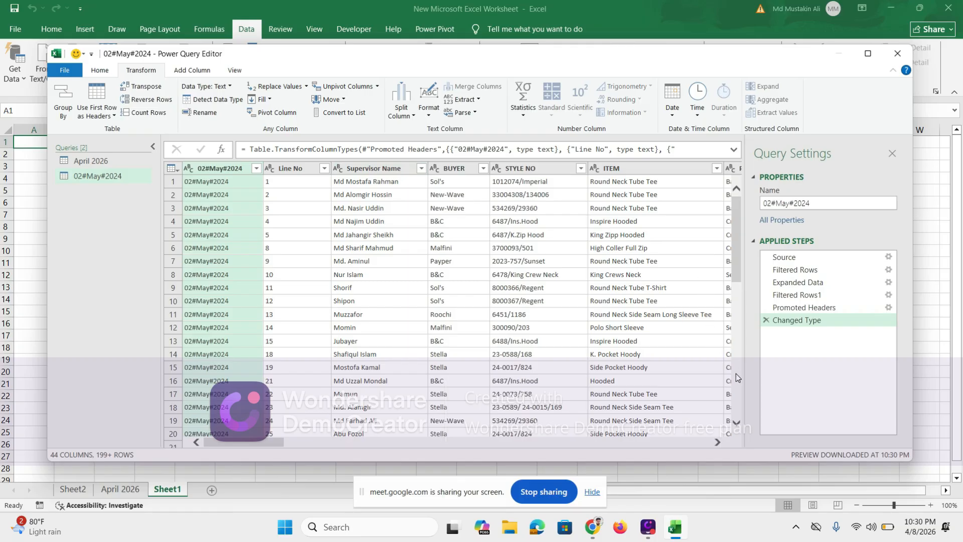
- Examine the promoted table's rows and columns, from the Line No fields across to Yesterday Achivement, for repeated headings and column types
scroll(736, 373, down, 6)
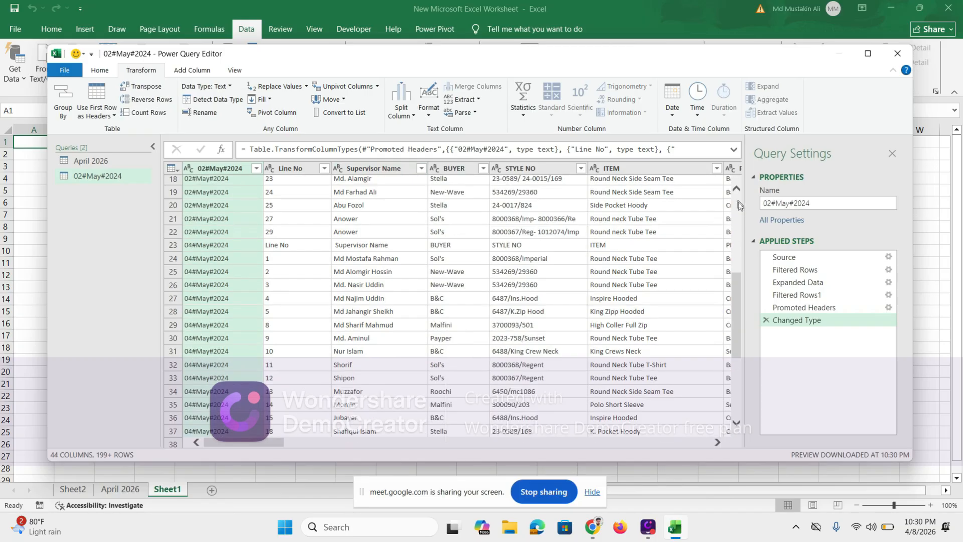
scroll(736, 191, up, 3)
scroll(736, 191, up, 2)
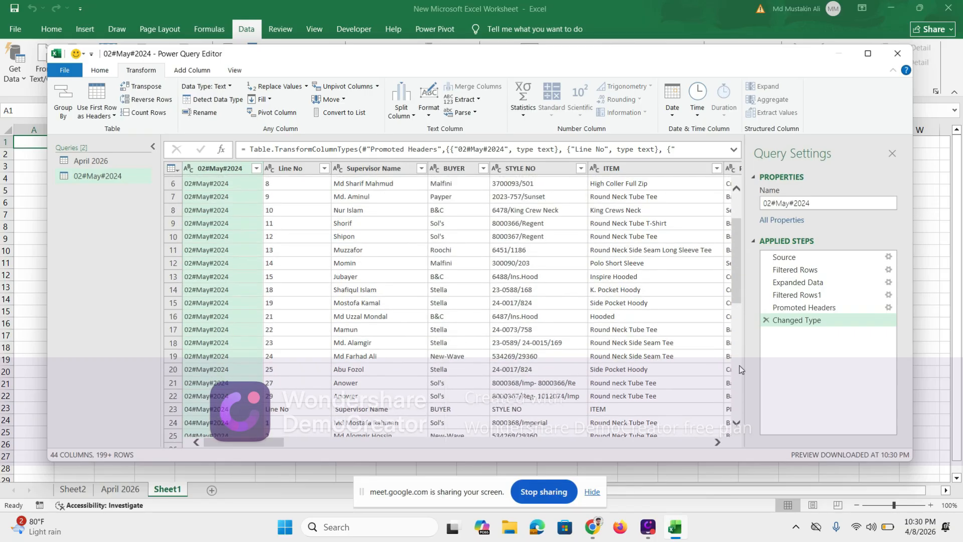
scroll(718, 444, right, 10)
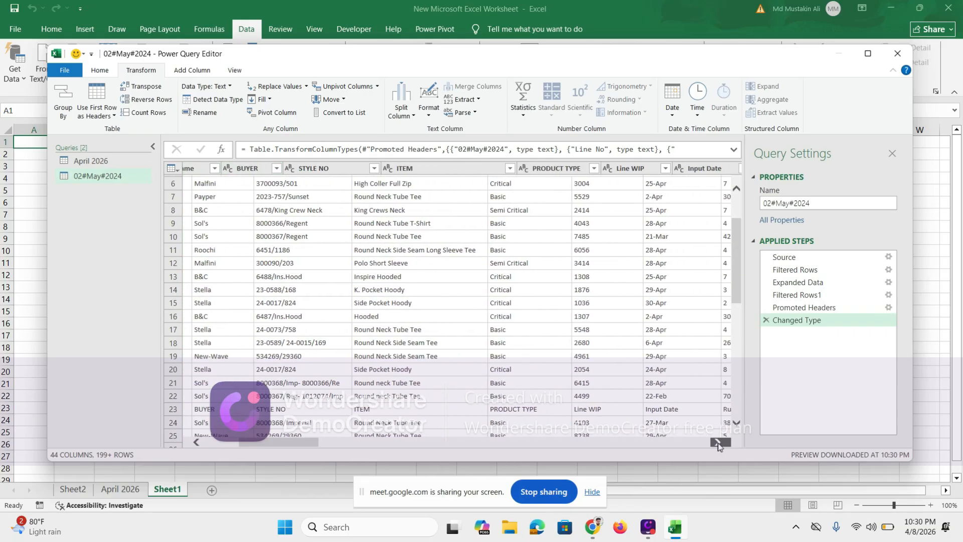
scroll(718, 445, right, 10)
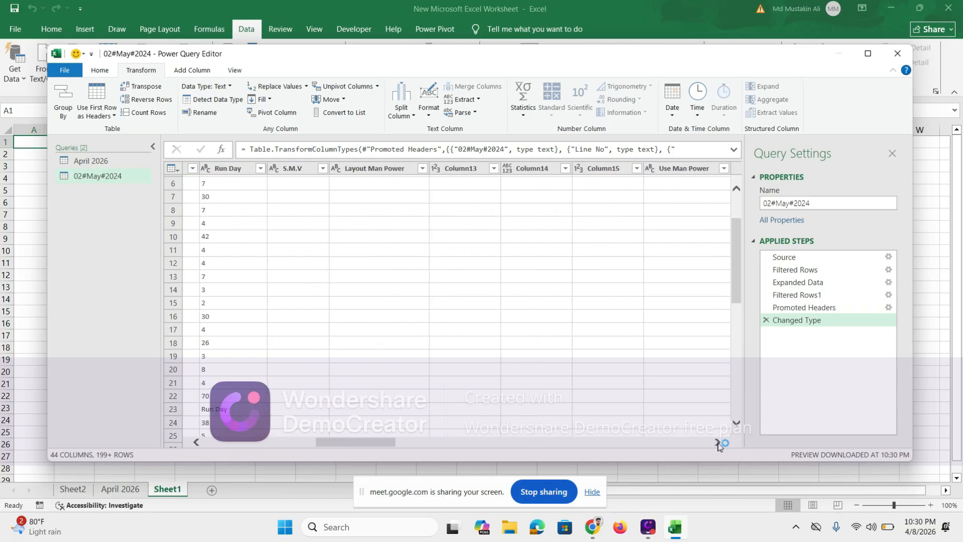
scroll(719, 445, right, 10)
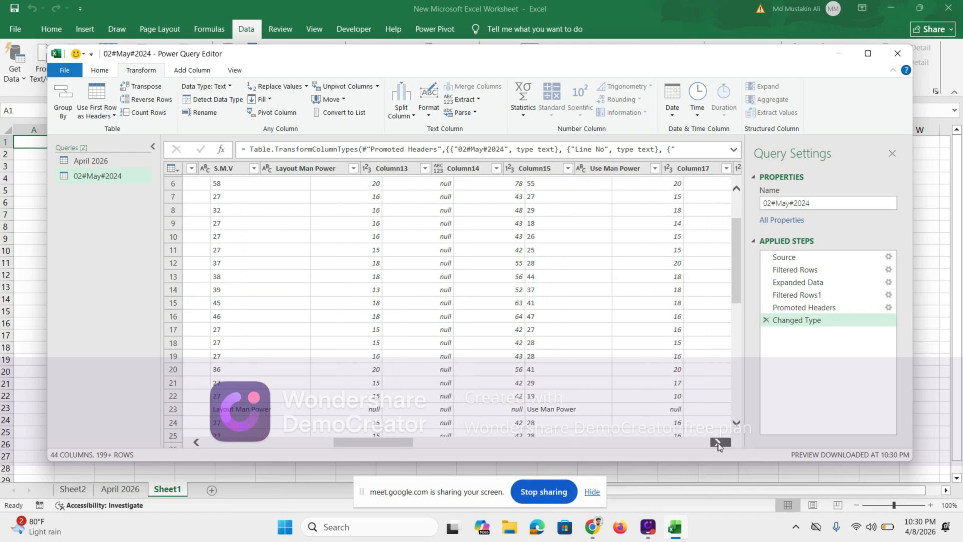
scroll(719, 445, right, 8)
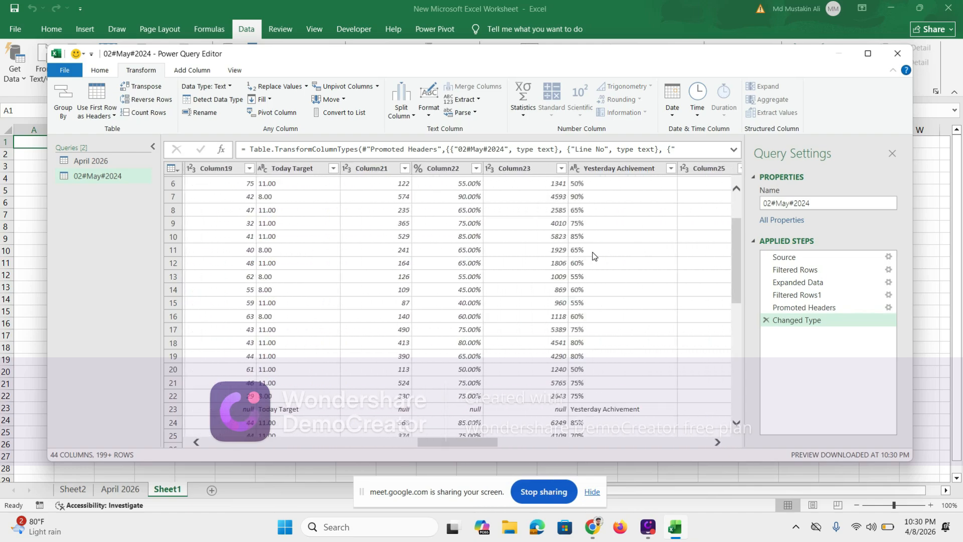
click(736, 189)
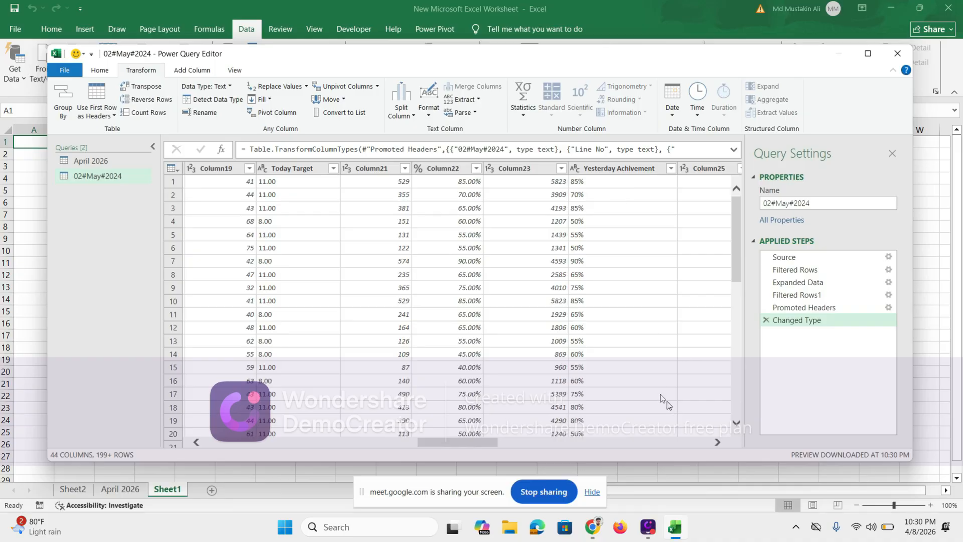
- Change the data type of Column25 to Decimal Number, replacing the current conversion
click(718, 443)
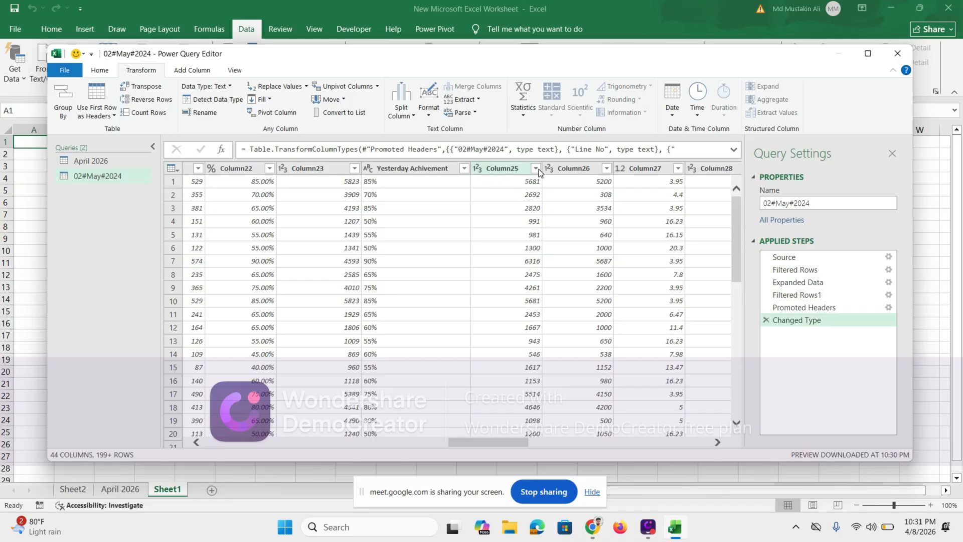
click(505, 168)
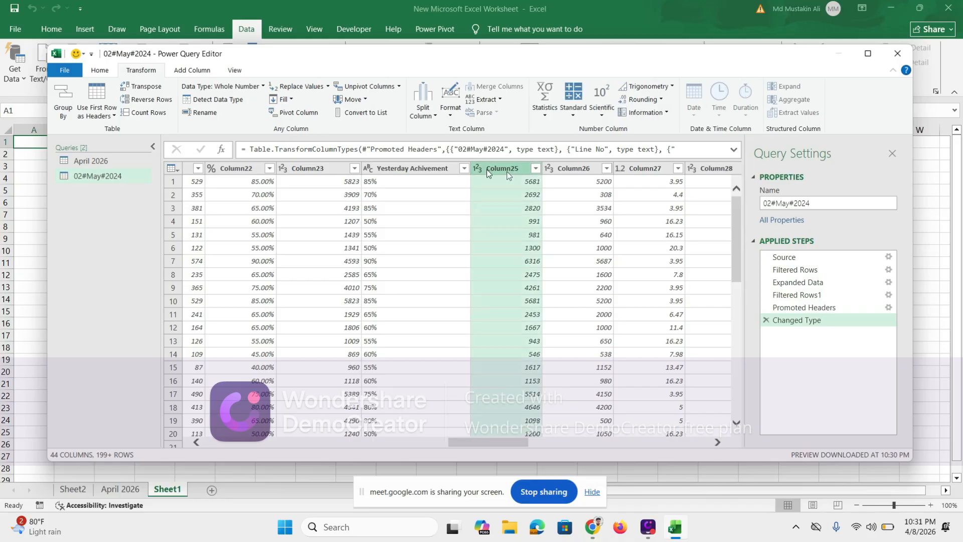
click(244, 88)
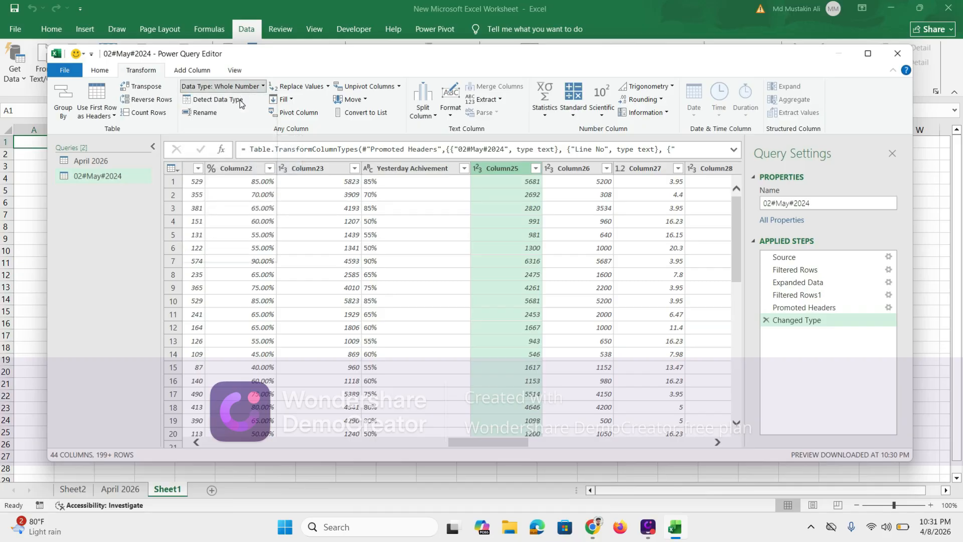
click(241, 102)
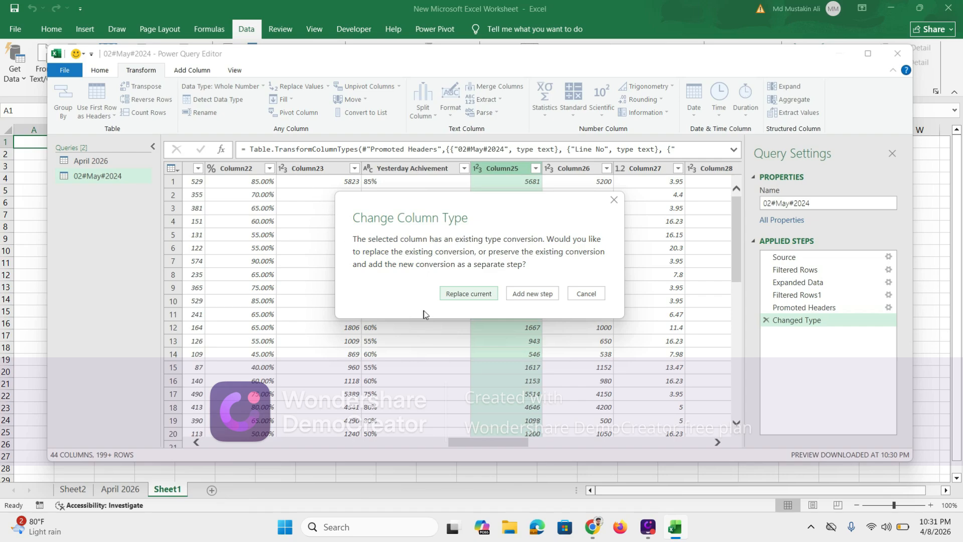
click(475, 295)
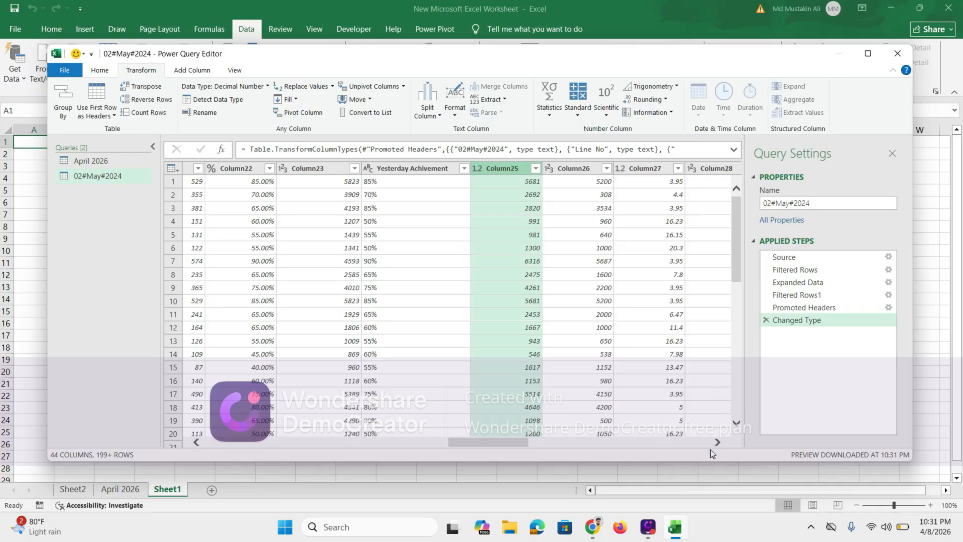
- Change the Use Man Power column's data type to Decimal Number, replacing the current conversion
click(196, 442)
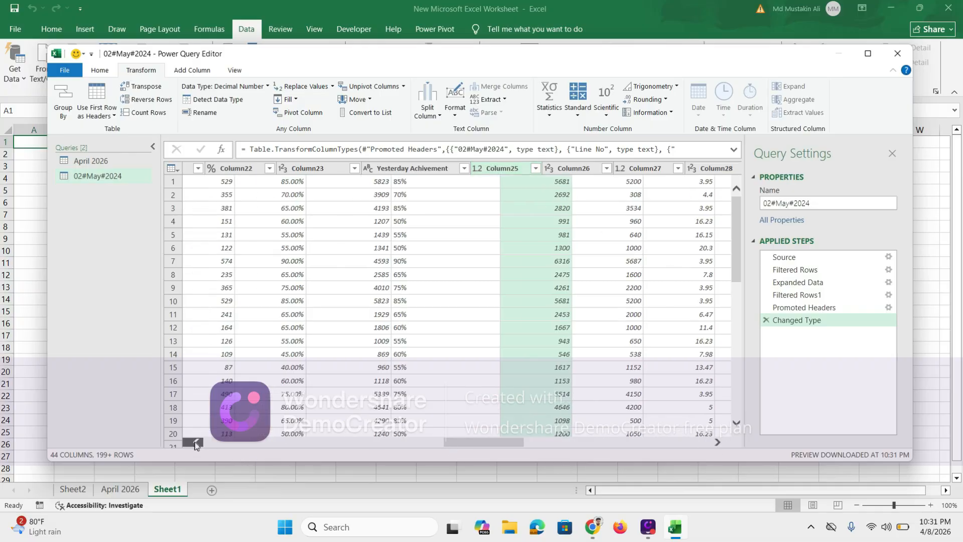
drag(195, 443, 195, 443)
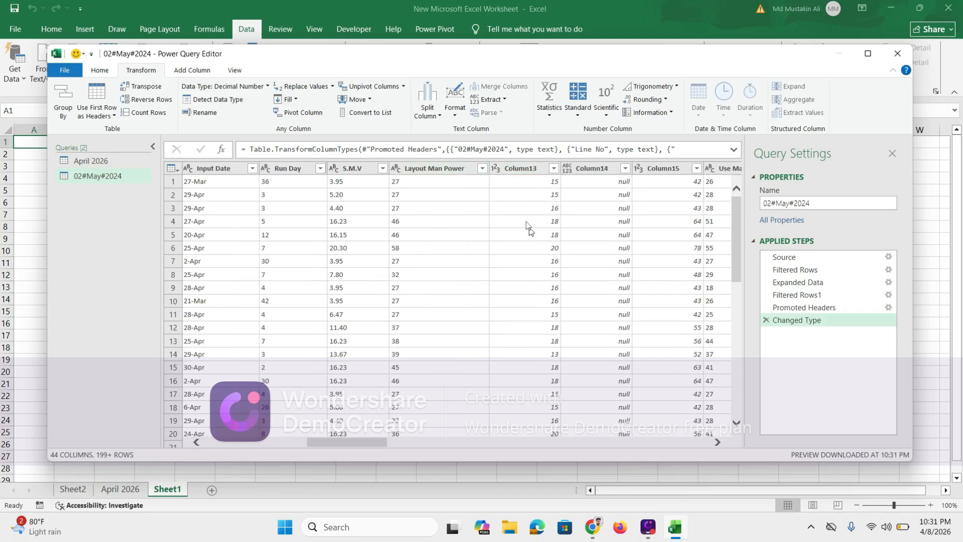
click(718, 442)
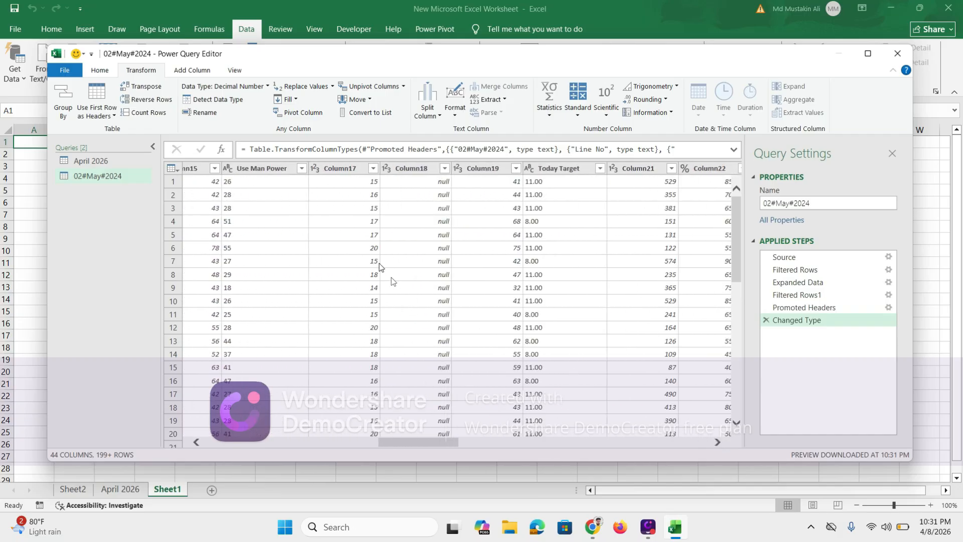
click(357, 171)
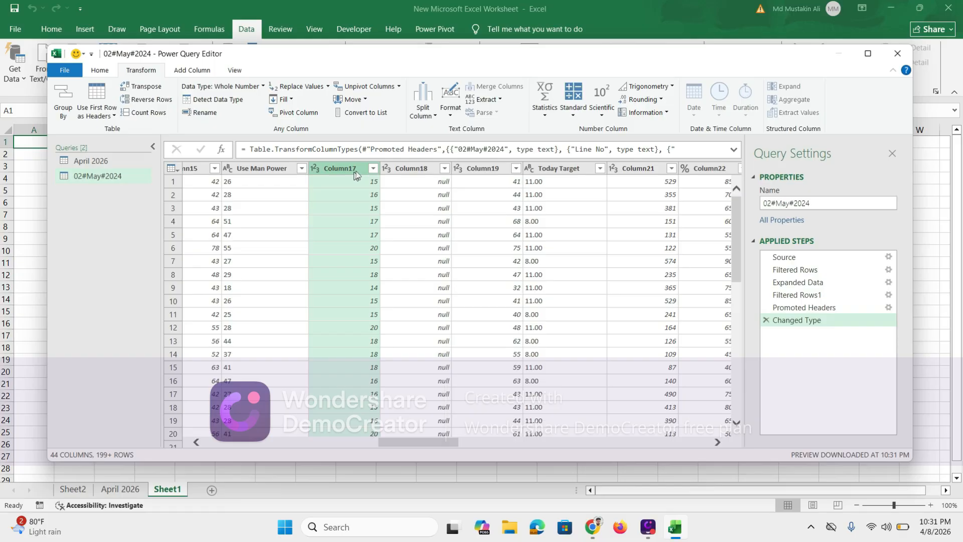
click(275, 168)
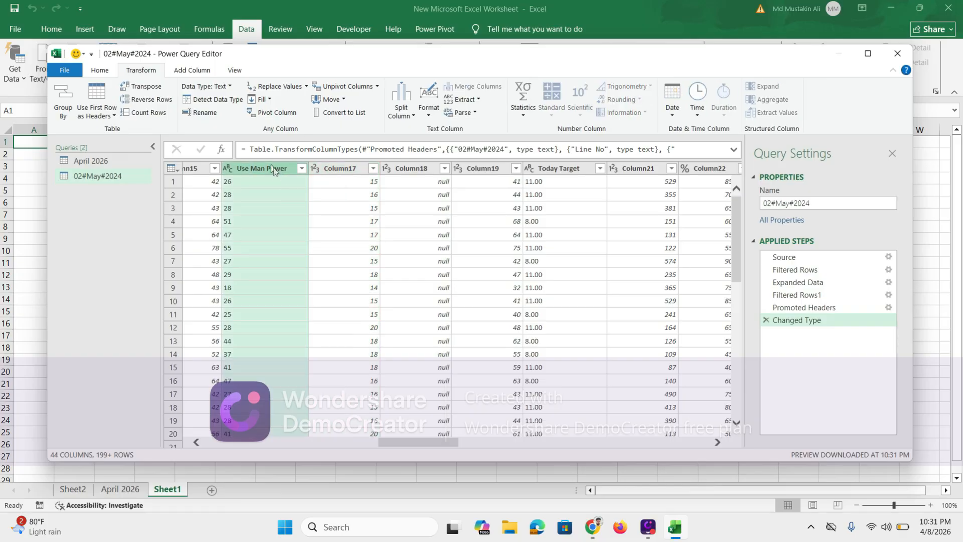
click(226, 88)
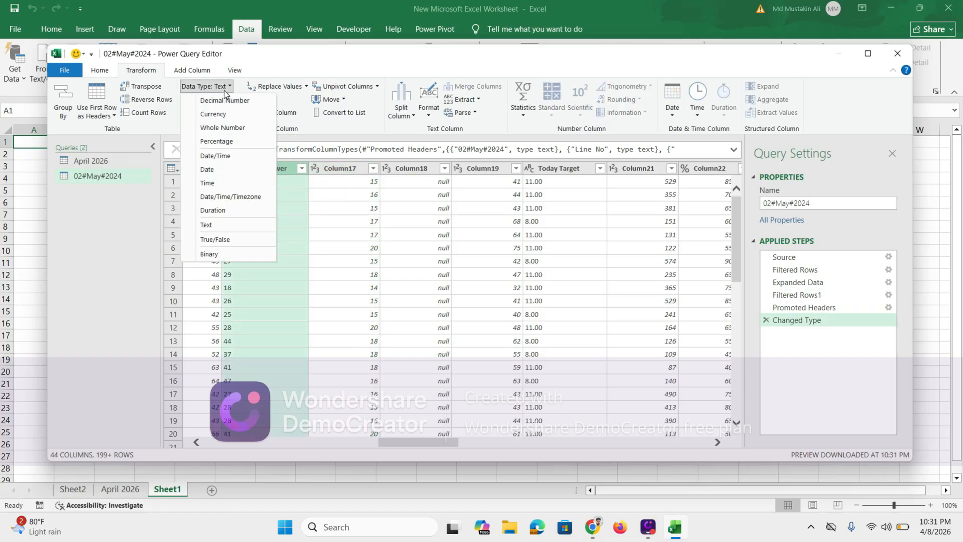
click(233, 114)
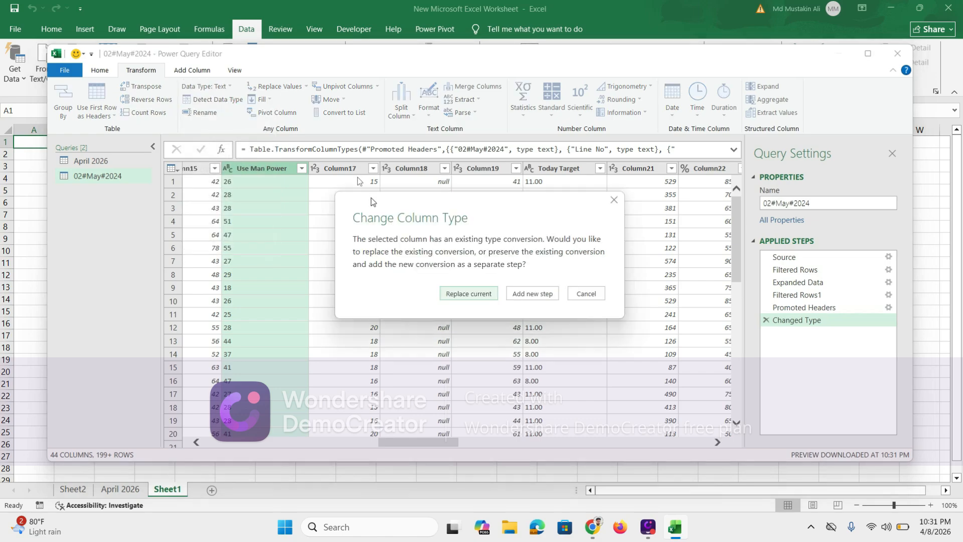
click(484, 293)
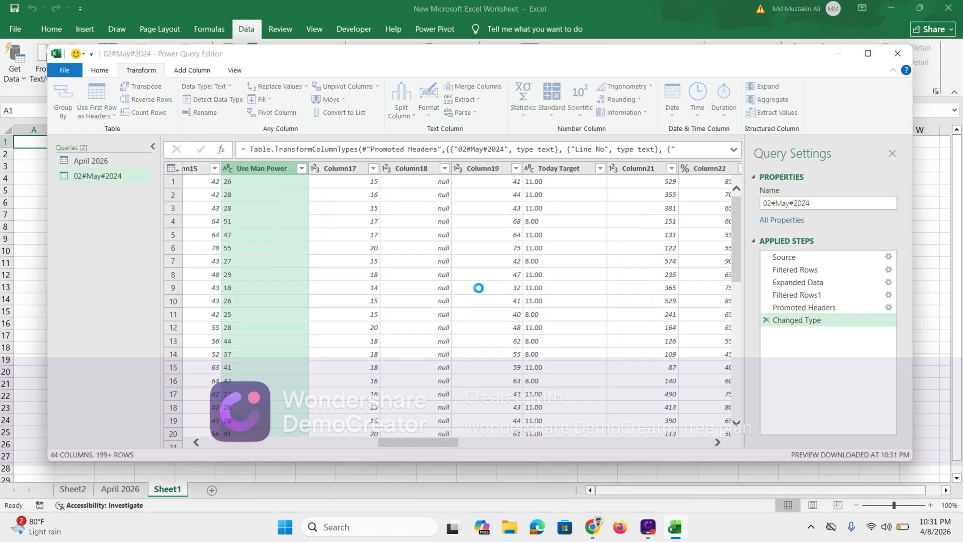
- Convert Column17 to the Decimal Number type, replacing the current conversion
click(349, 167)
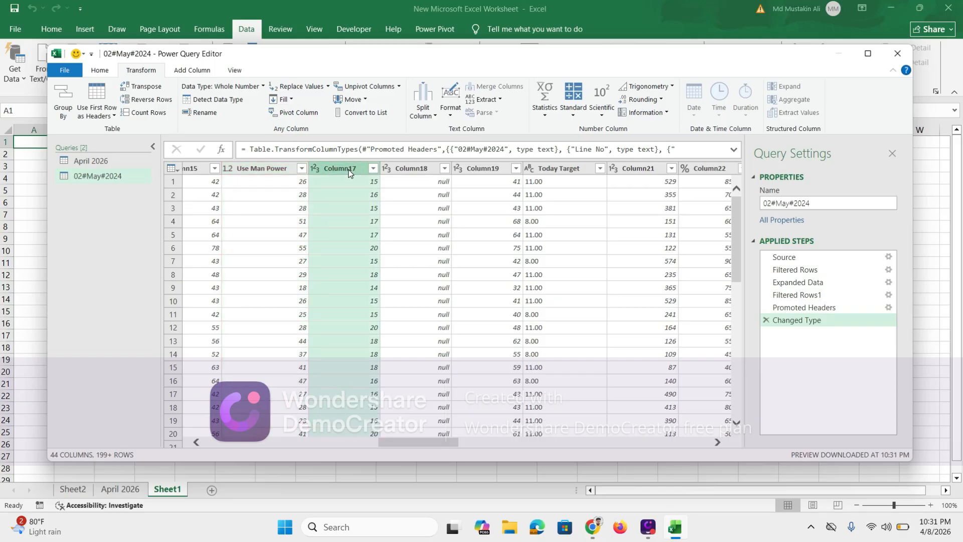
click(256, 88)
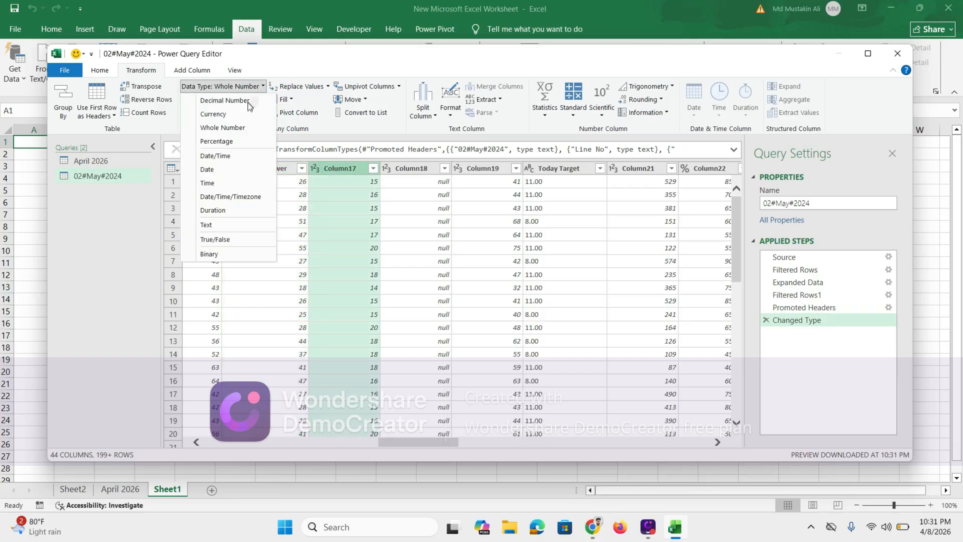
click(246, 106)
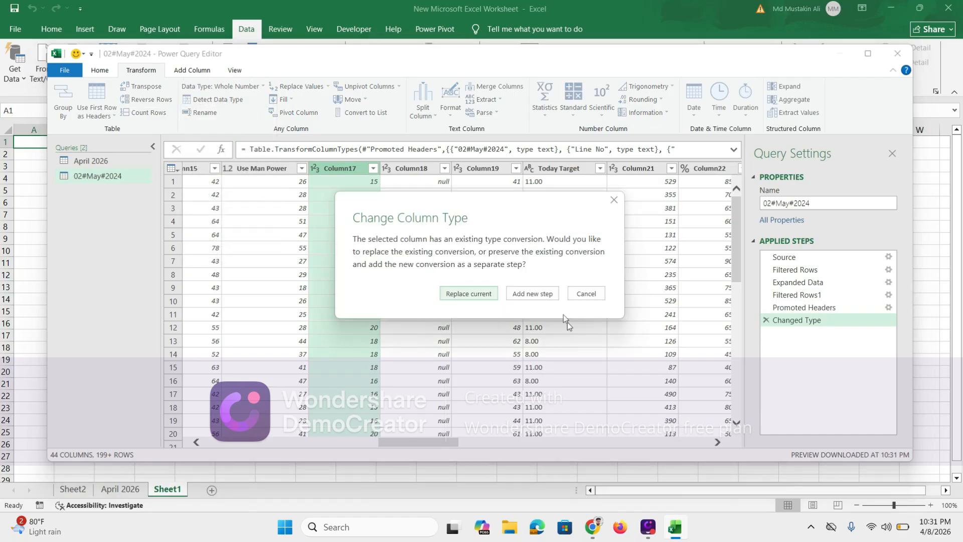
click(481, 295)
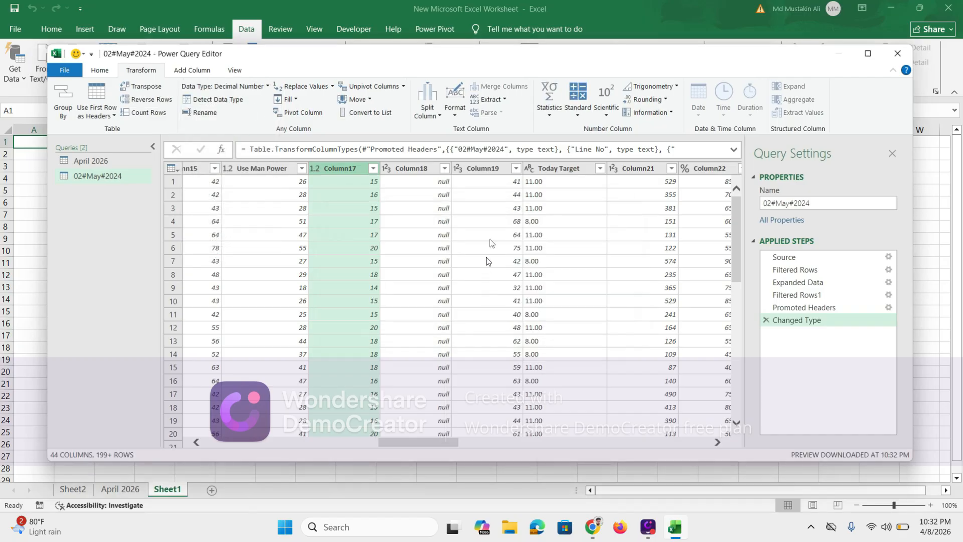
- Set Column19's data type to Decimal Number, replacing the current conversion
click(489, 169)
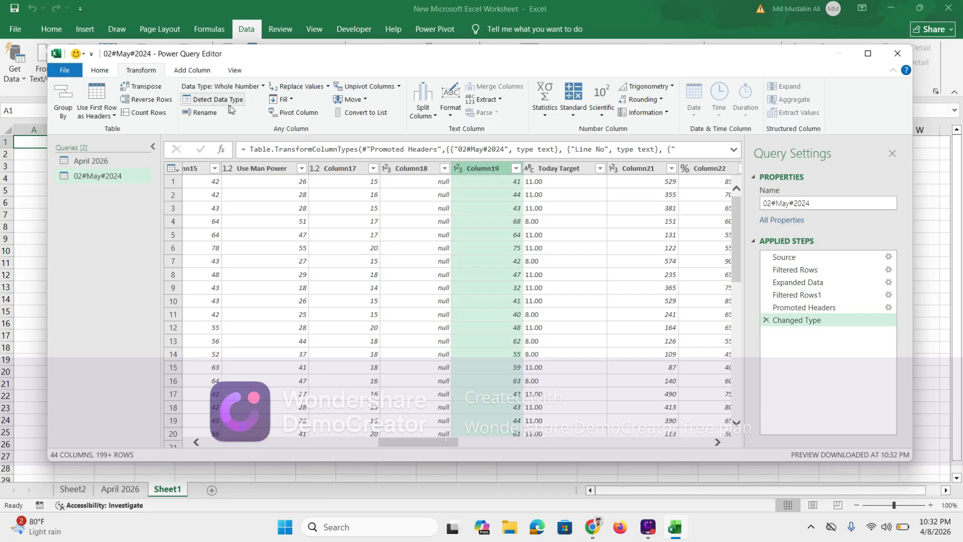
click(224, 86)
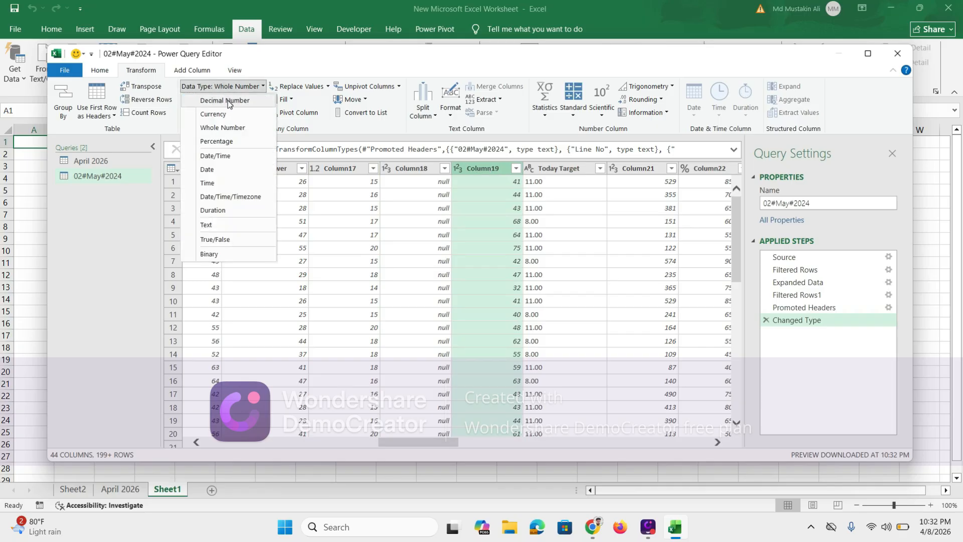
click(225, 100)
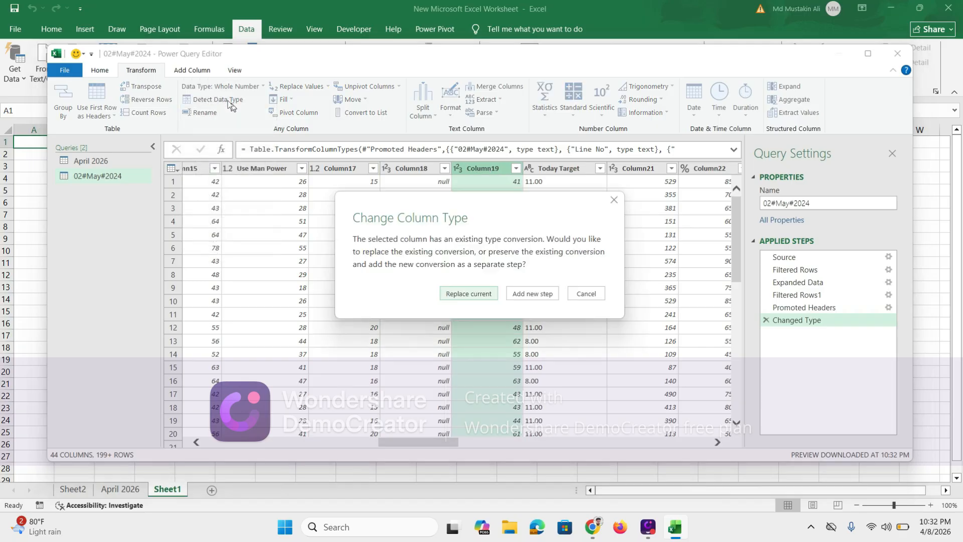
click(455, 292)
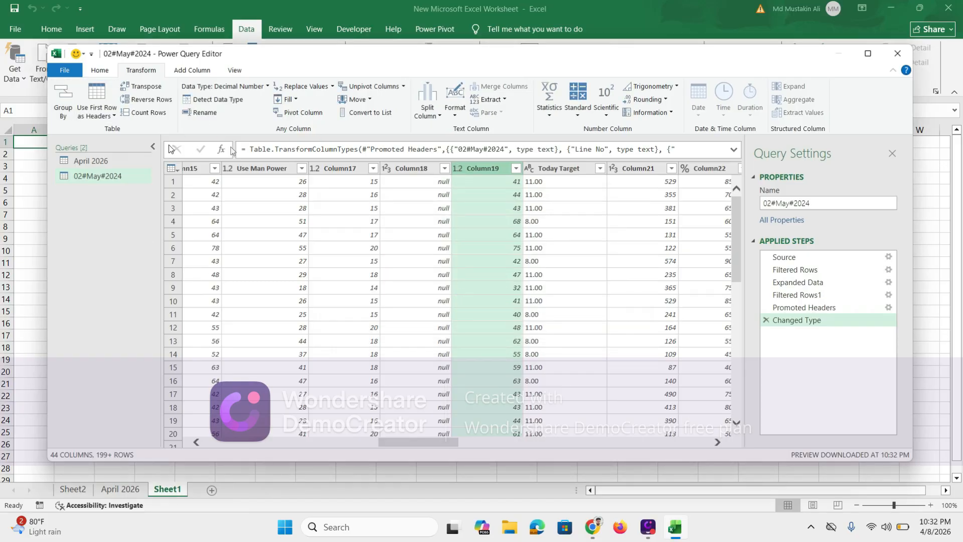
- Close the query editor and load the 02#May#2024 query into a worksheet, then hide the Queries & Connections list
click(100, 70)
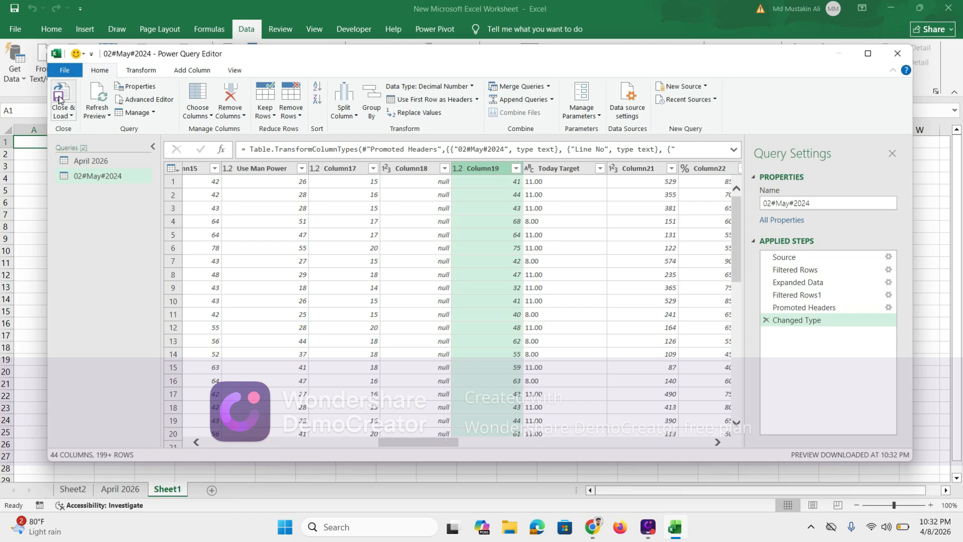
click(74, 117)
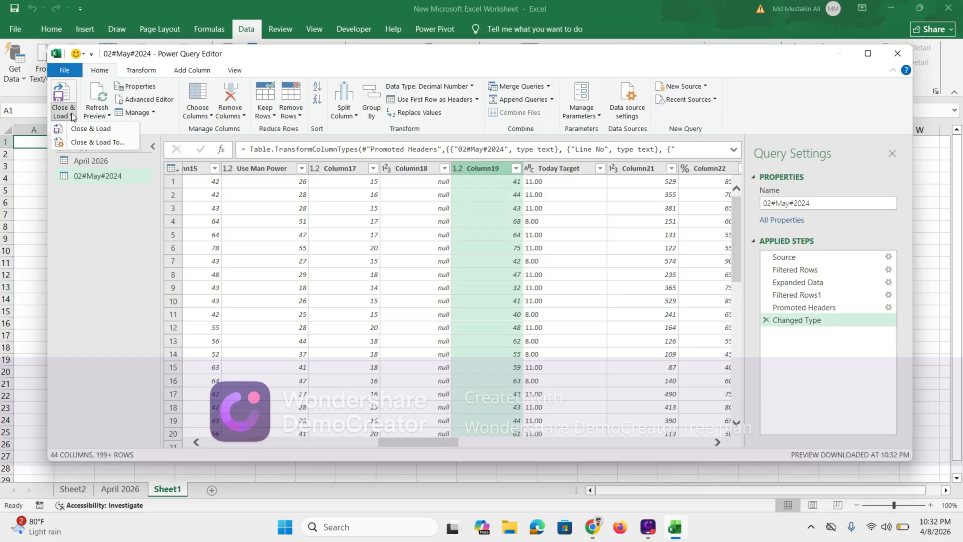
click(91, 129)
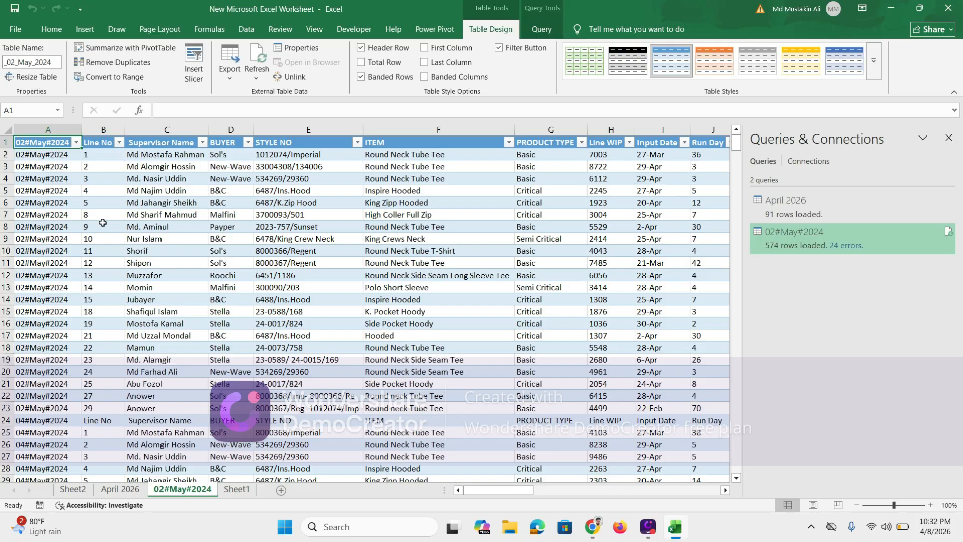
drag(791, 134, 946, 142)
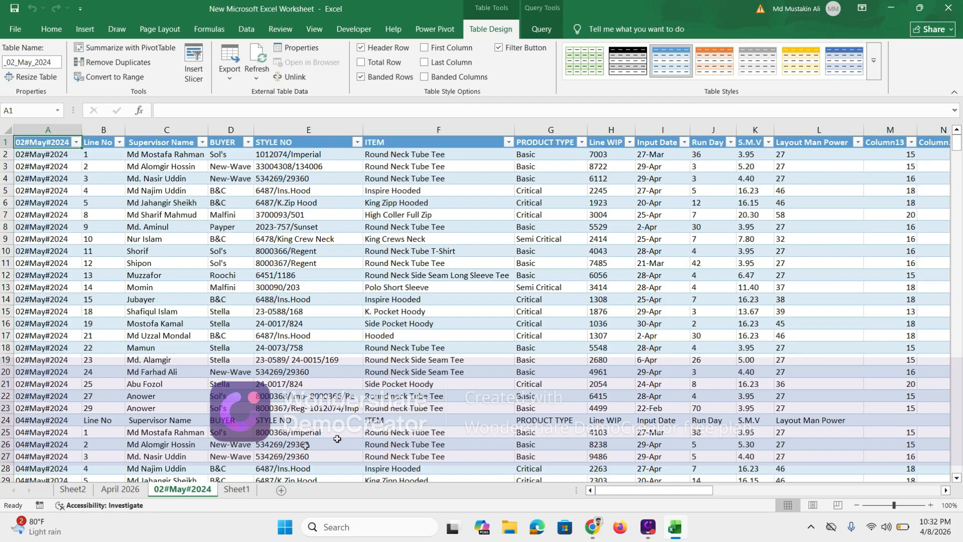
- Delete row 24 of the loaded table, which holds the repeated 04#May#2024 headings
click(3, 420)
right_click(3, 420)
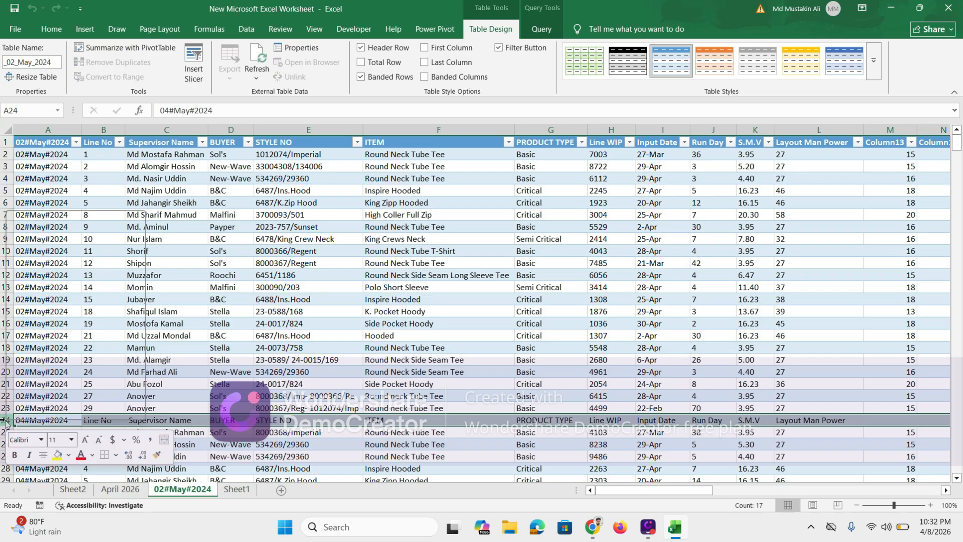
click(42, 336)
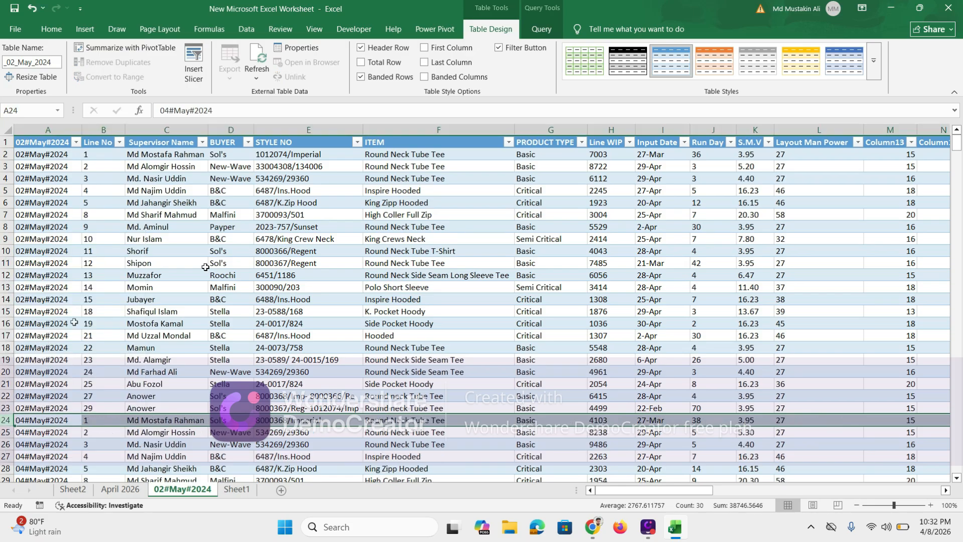
- Switch to the Google Meet window and admit the guest who is waiting to join
click(119, 143)
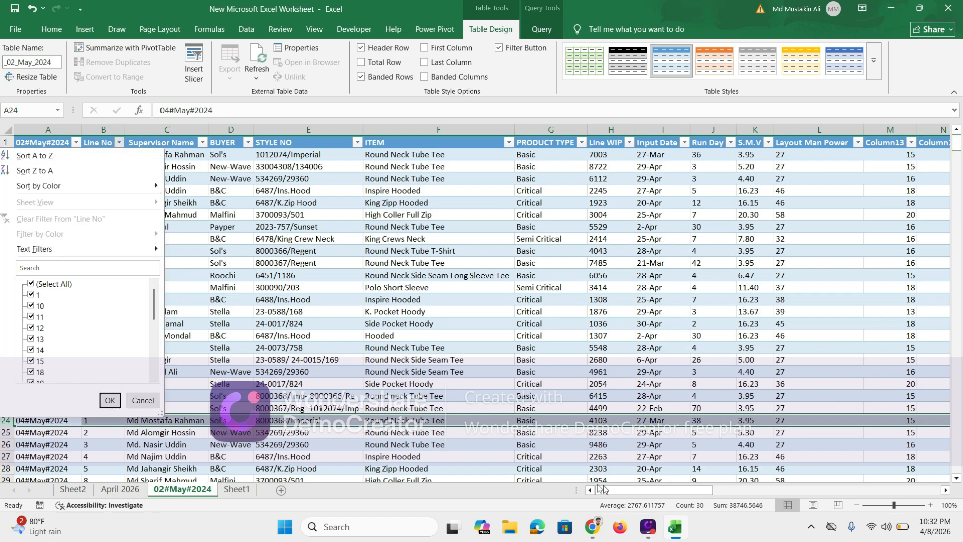
click(595, 528)
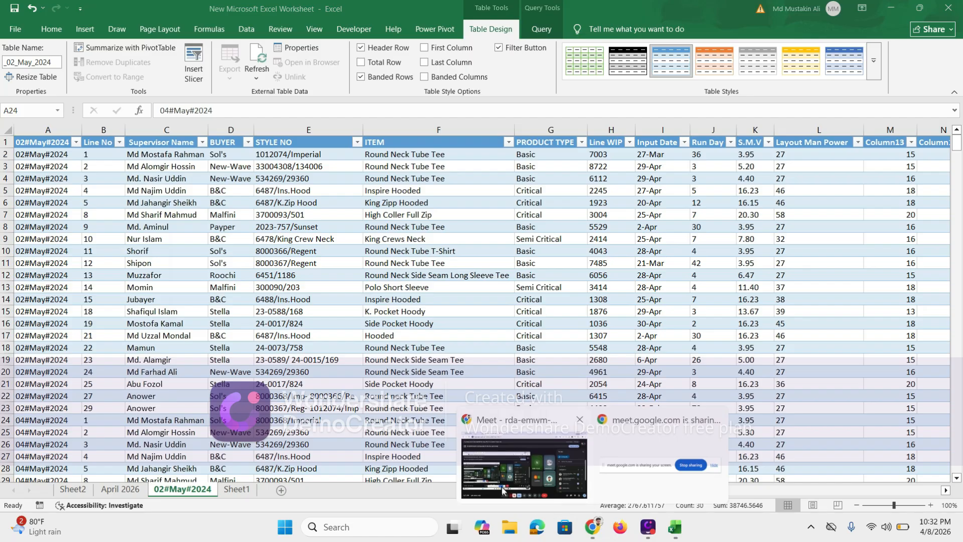
click(524, 465)
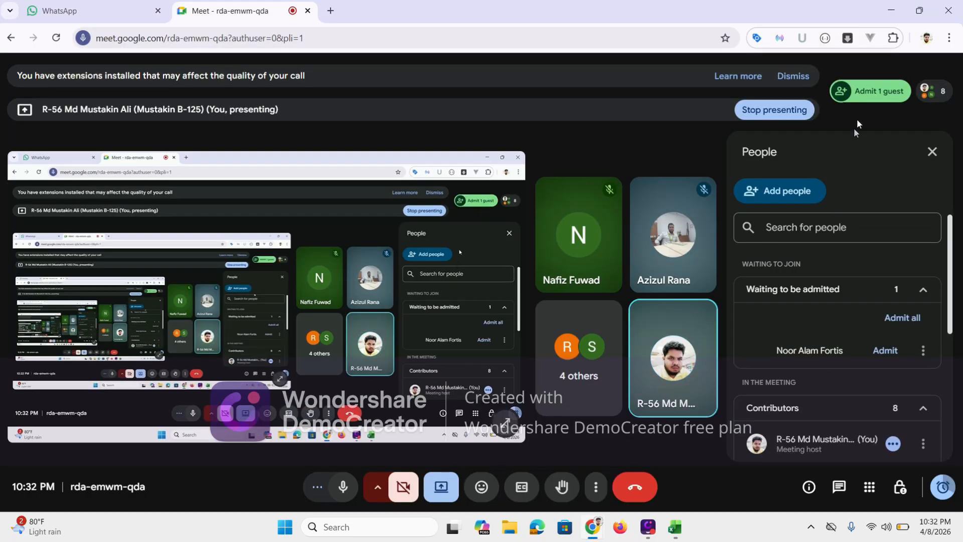
click(873, 93)
click(874, 97)
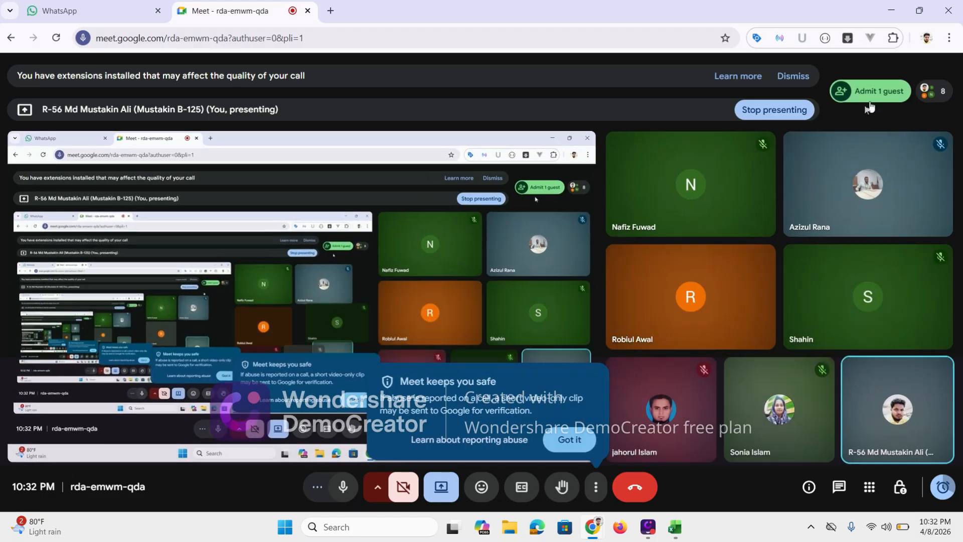
click(872, 95)
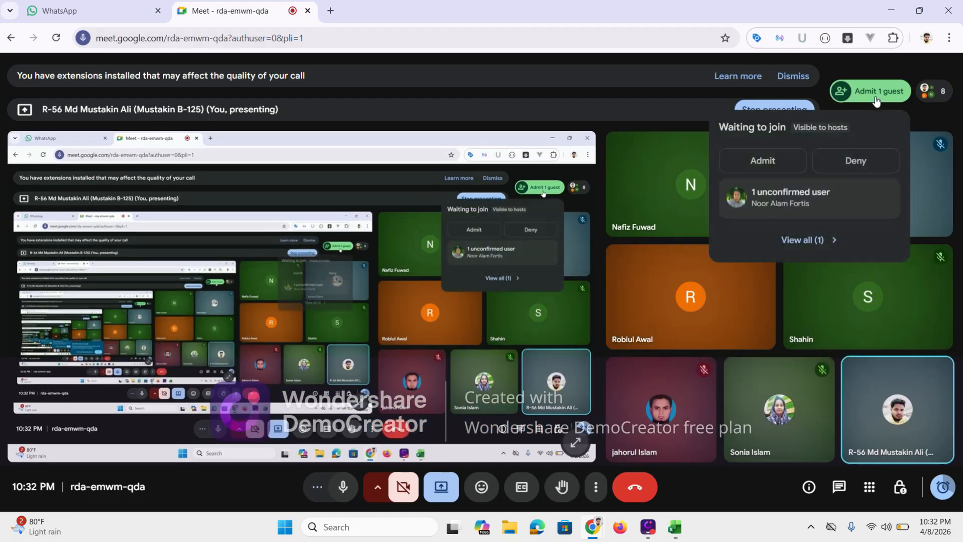
click(876, 94)
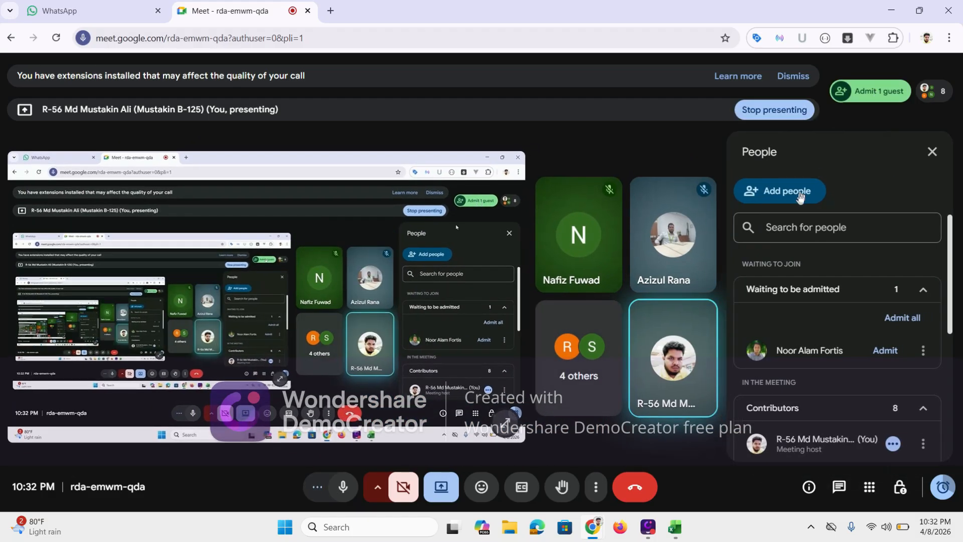
click(798, 194)
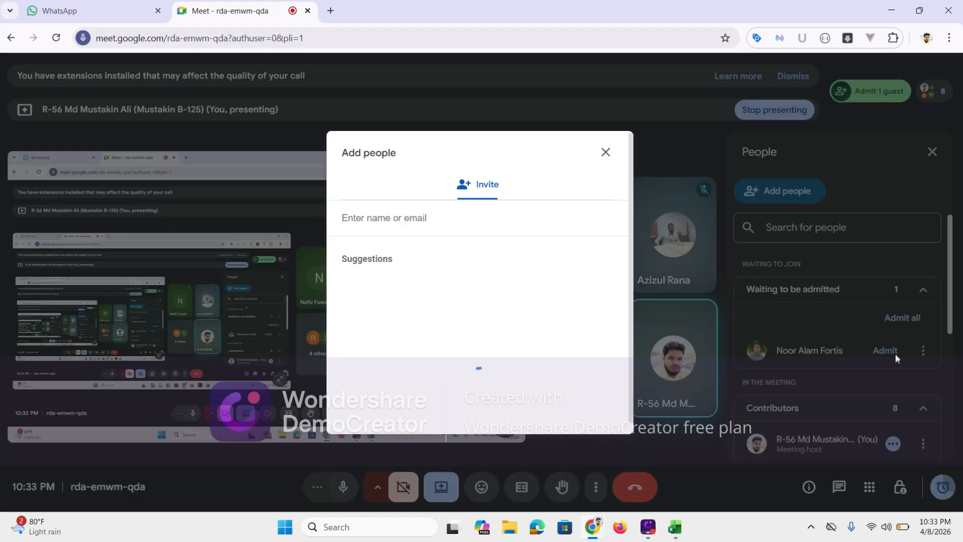
key(Escape)
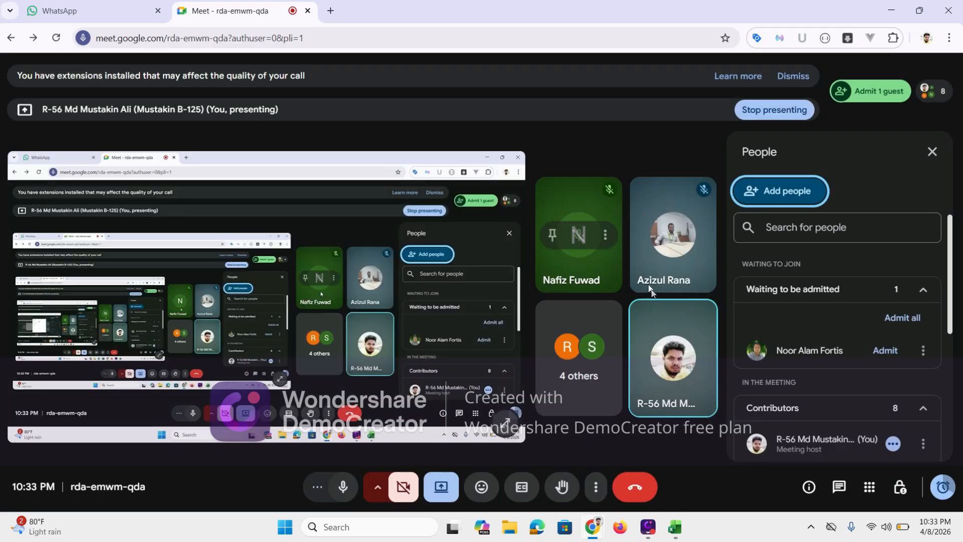
click(881, 351)
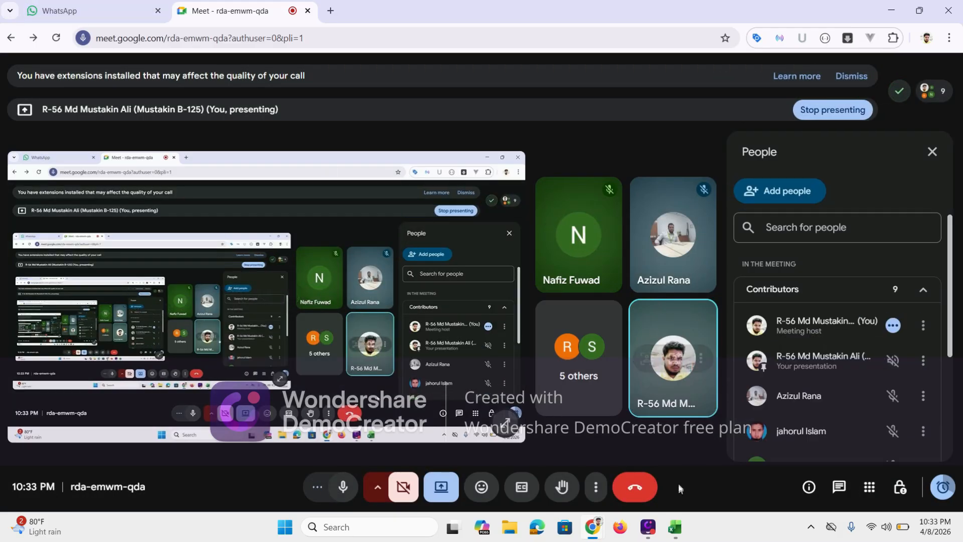
- Return to the Excel workbook and filter the Line No column to show only rows containing the text "Line No"
click(672, 536)
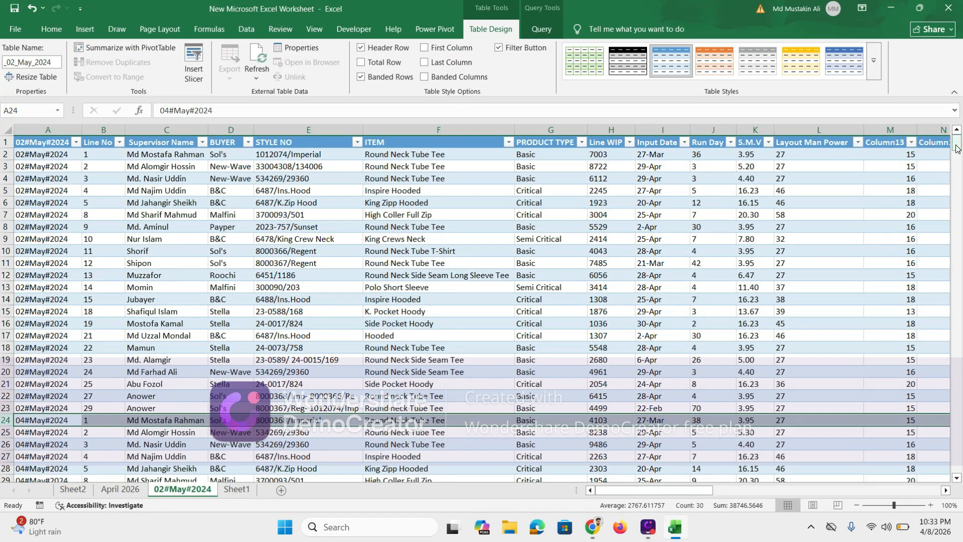
mouse_move(957, 146)
mouse_down()
mouse_move(961, 266)
mouse_move(958, 138)
mouse_up()
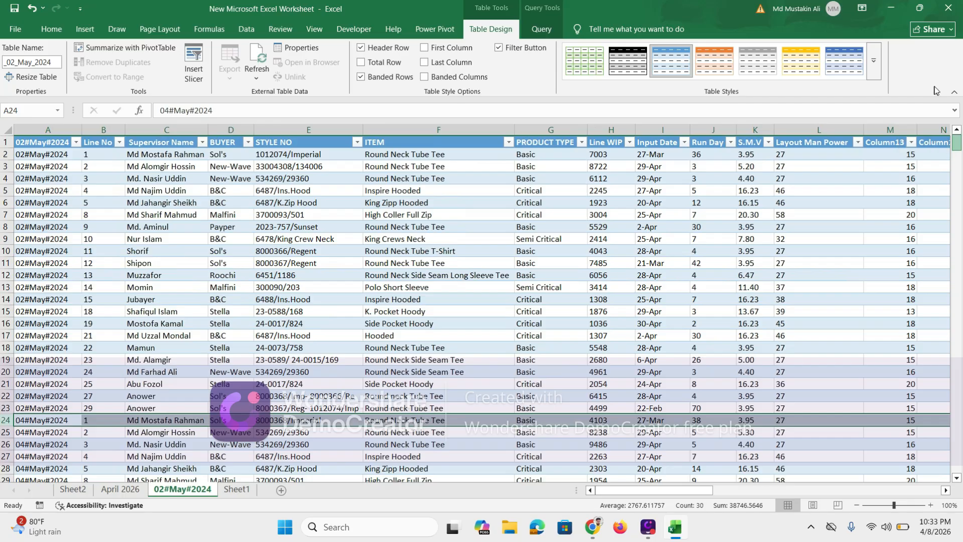
click(120, 143)
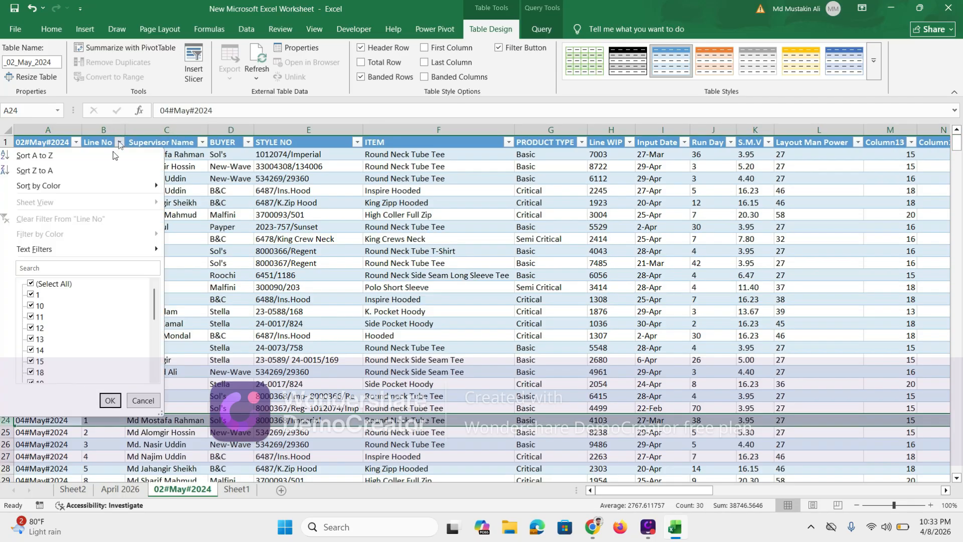
click(50, 284)
drag(154, 303, 141, 352)
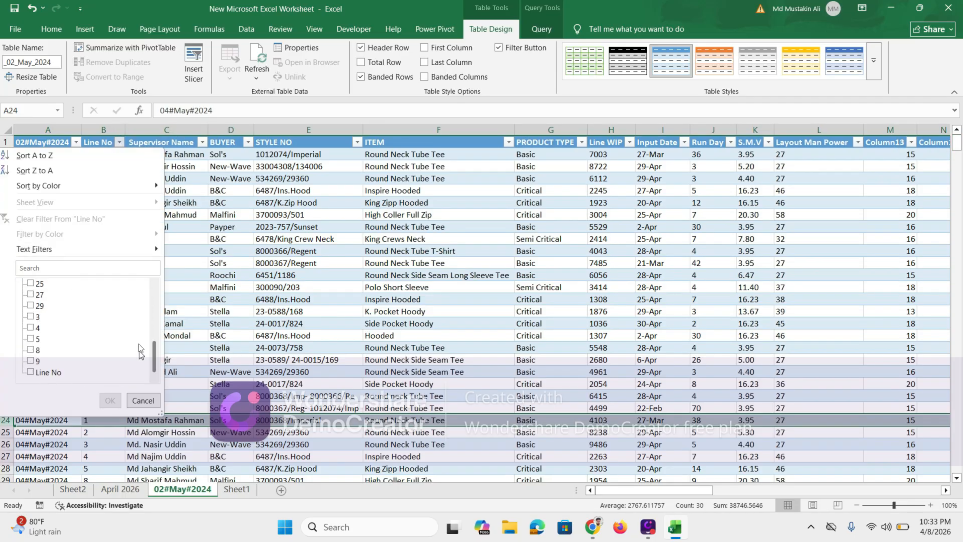
click(50, 374)
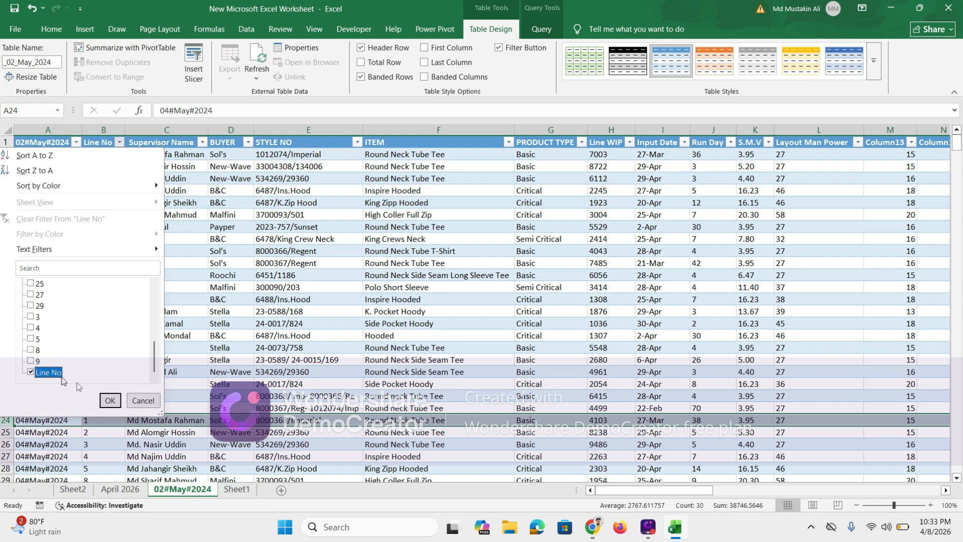
click(110, 400)
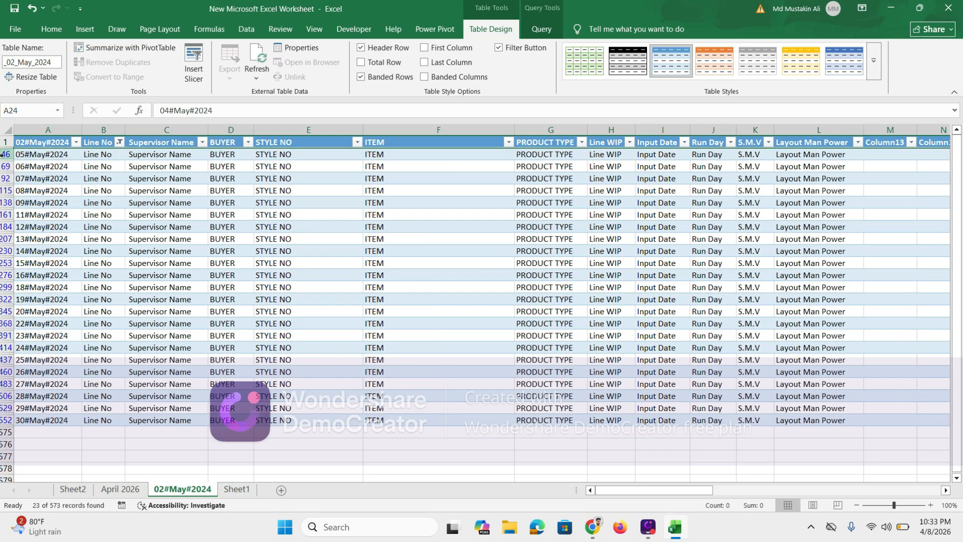
- Delete all the filtered repeated heading rows, 05#May#2024 through 30#May#2024, and show every Line No value in the table again
drag(2, 154, 29, 421)
right_click(29, 422)
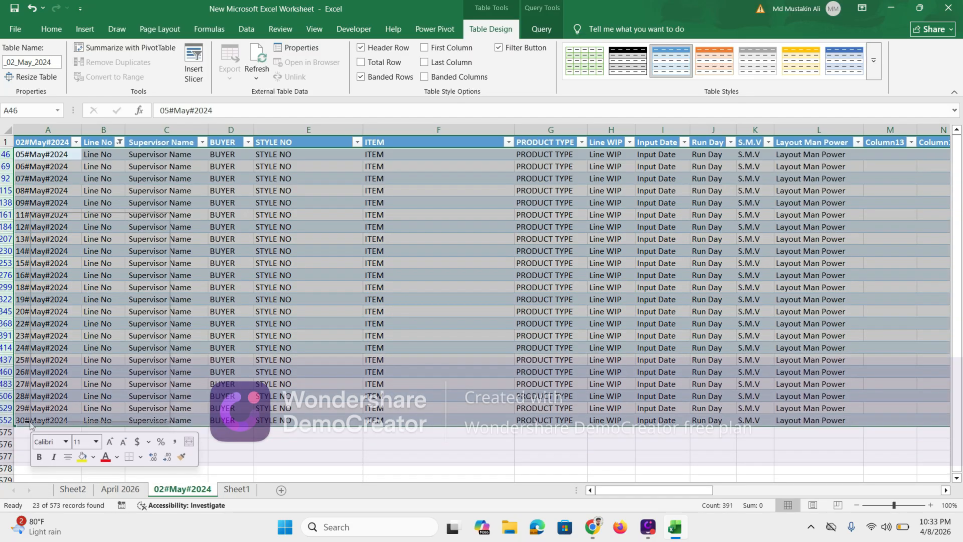
click(84, 339)
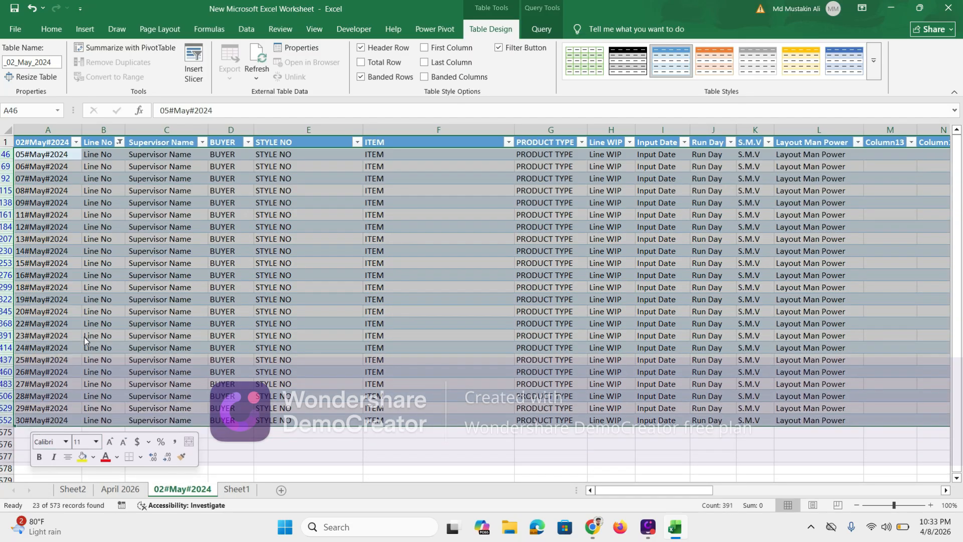
click(120, 142)
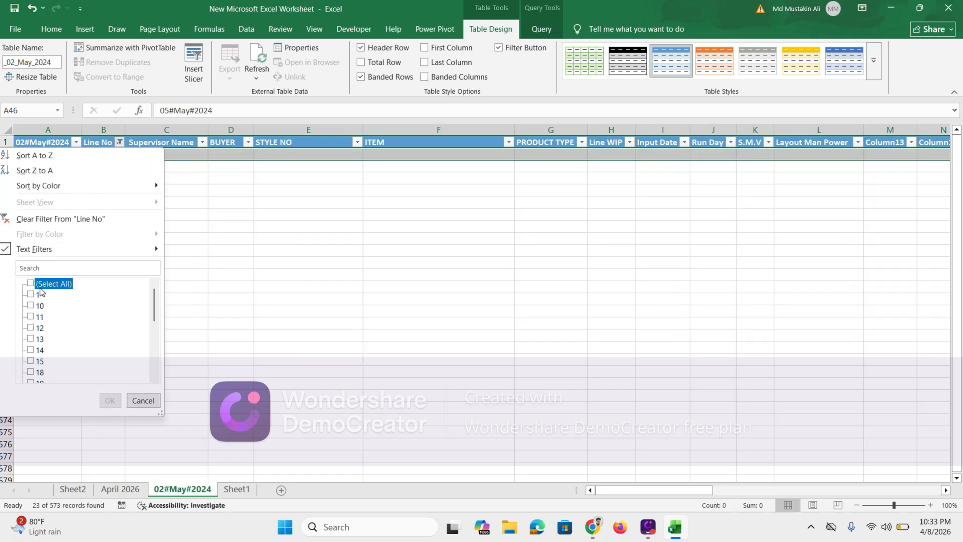
click(40, 285)
click(110, 400)
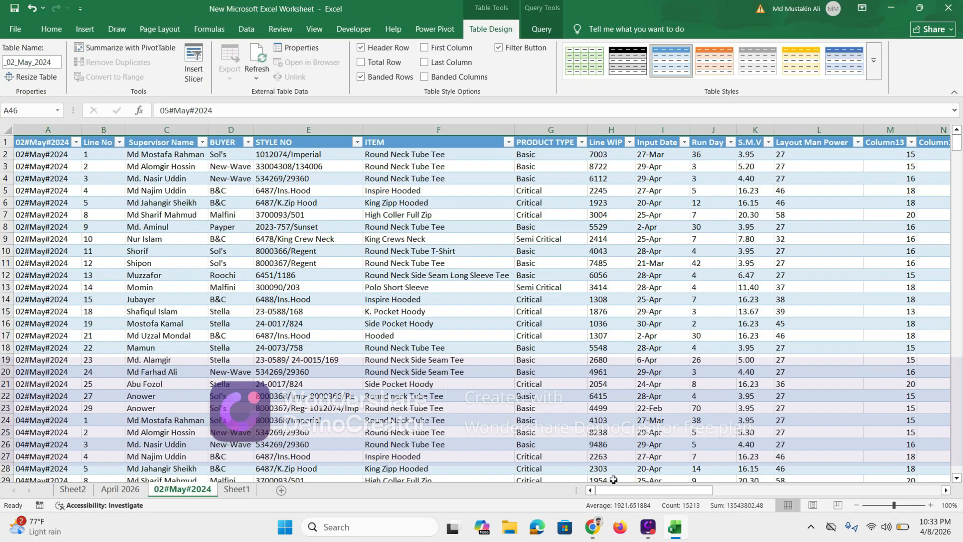
drag(617, 491, 131, 259)
click(7, 136)
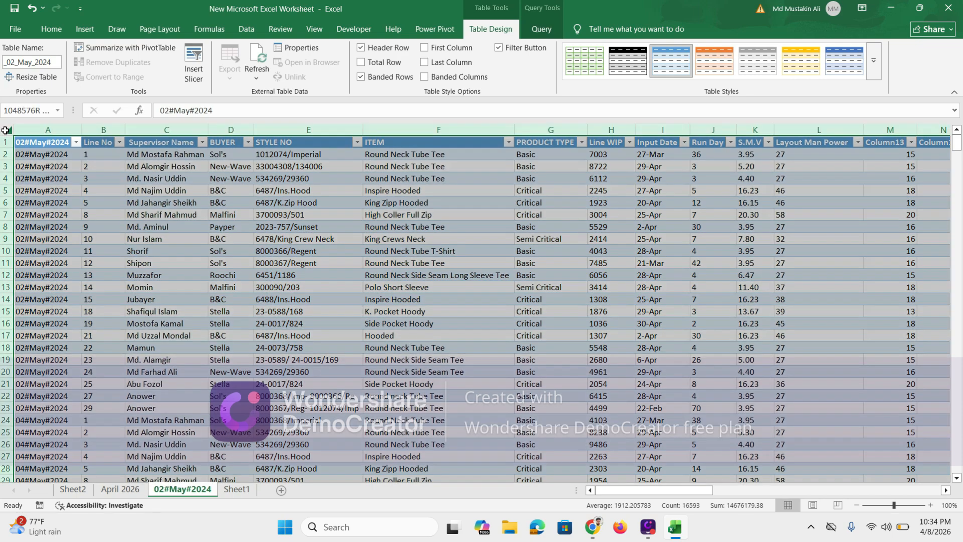
click(204, 203)
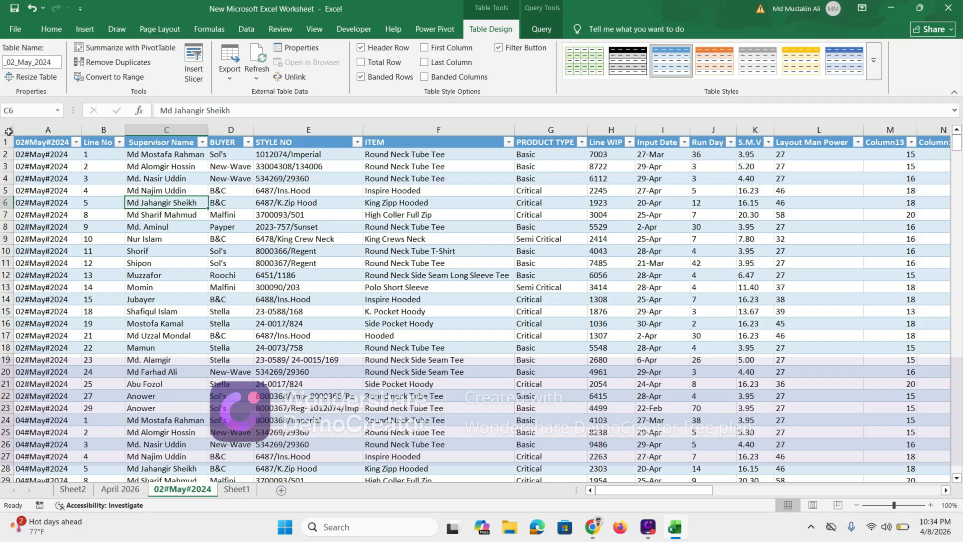
click(8, 131)
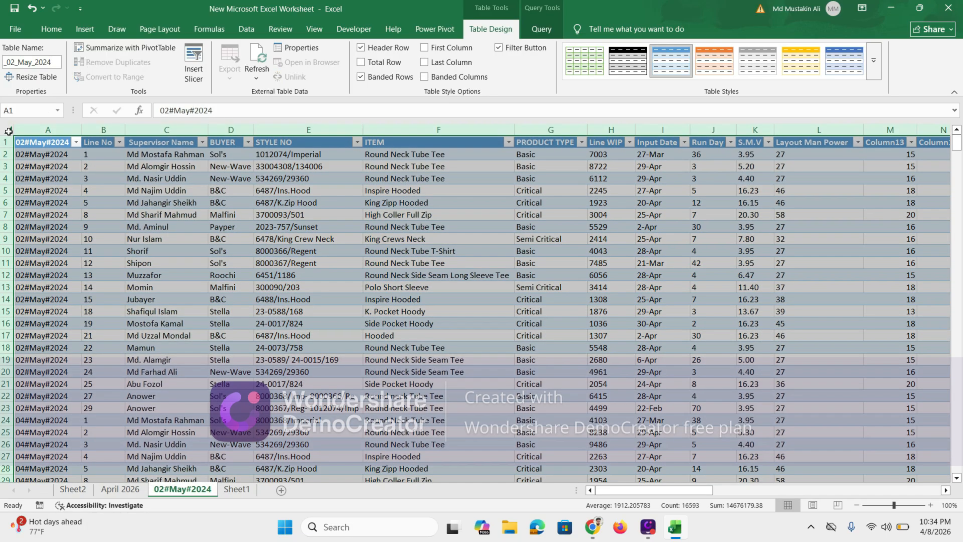
- Insert a PivotTable from the whole _02_May_2024 table on a new worksheet and add the BUYER field to its rows
click(50, 166)
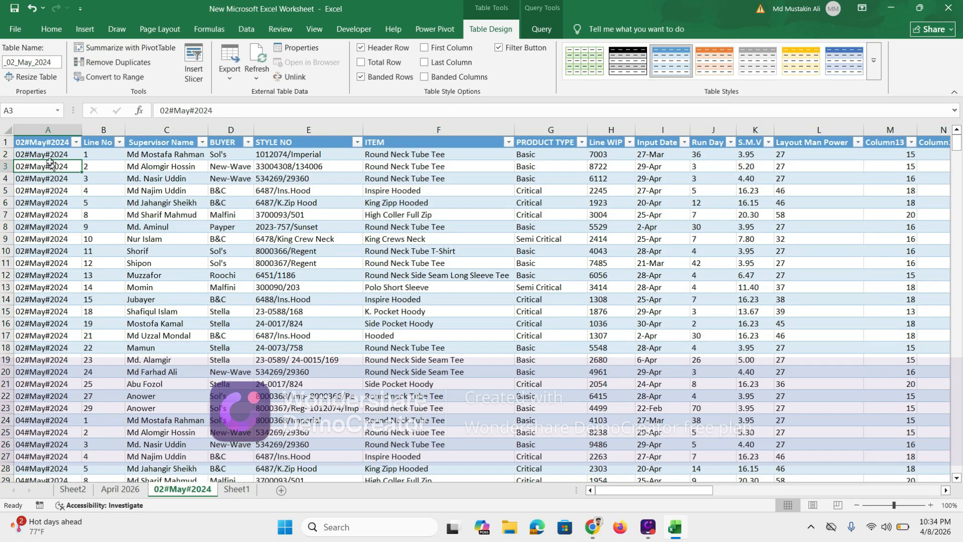
key(ctrl+a)
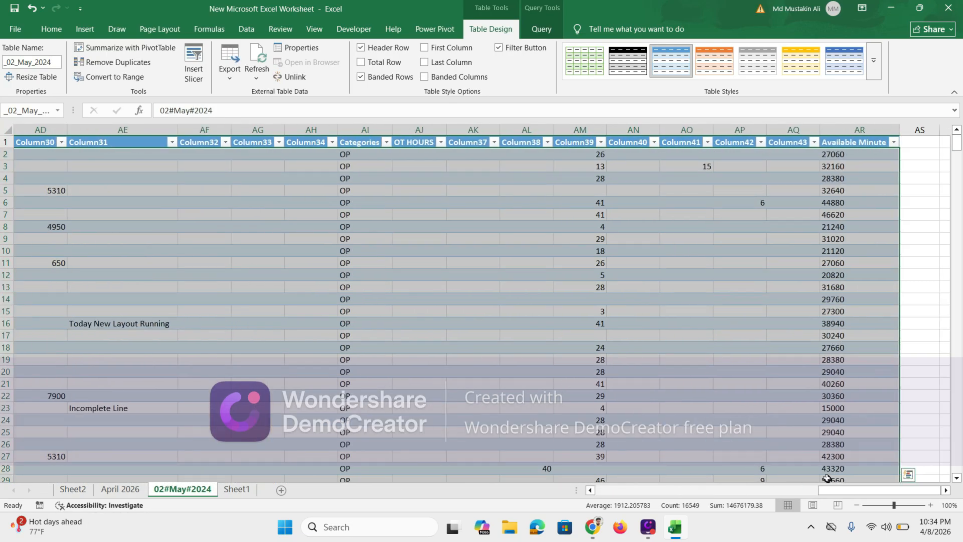
drag(830, 492, 507, 474)
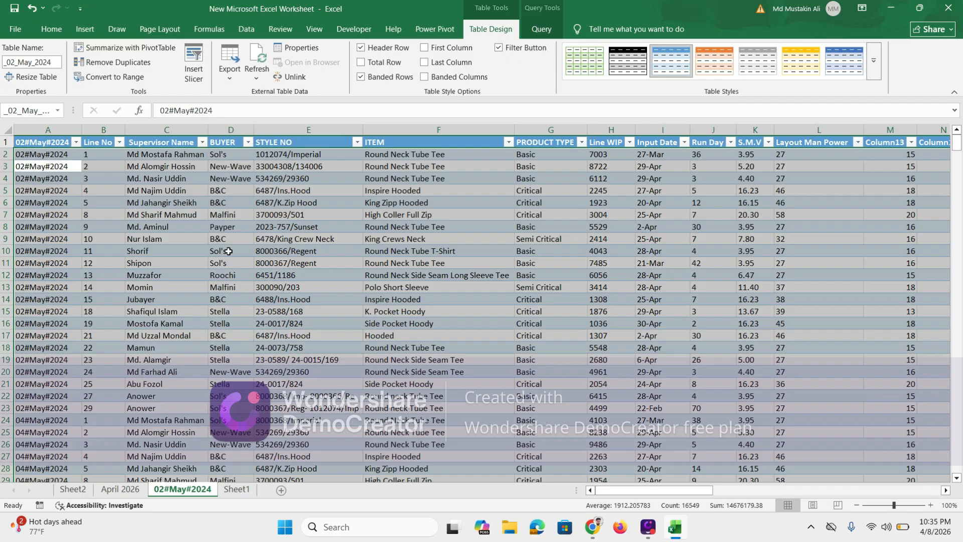
click(85, 31)
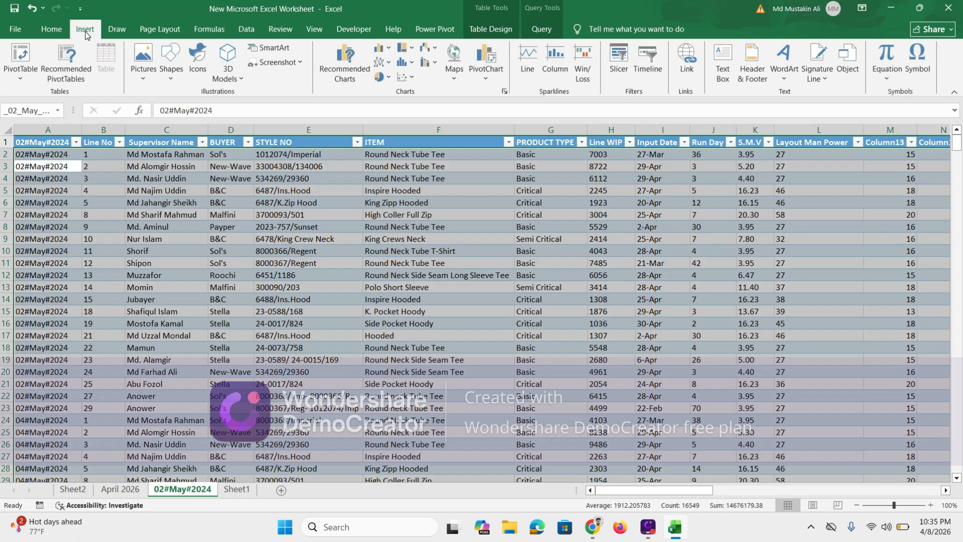
click(21, 79)
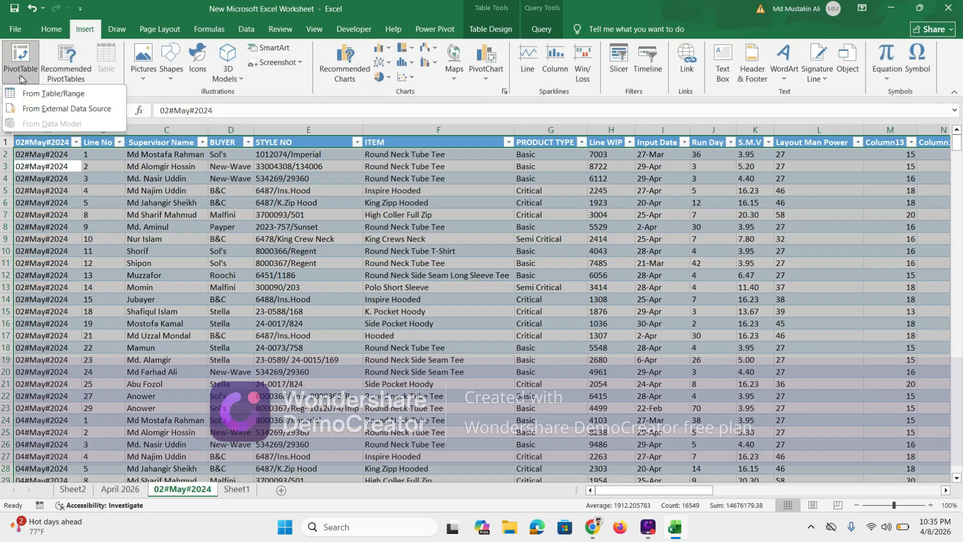
click(60, 96)
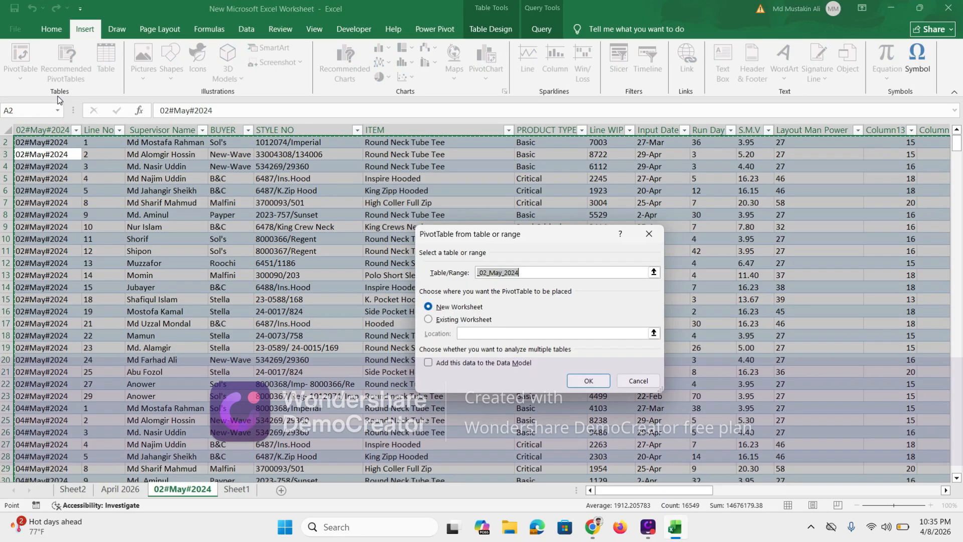
click(588, 382)
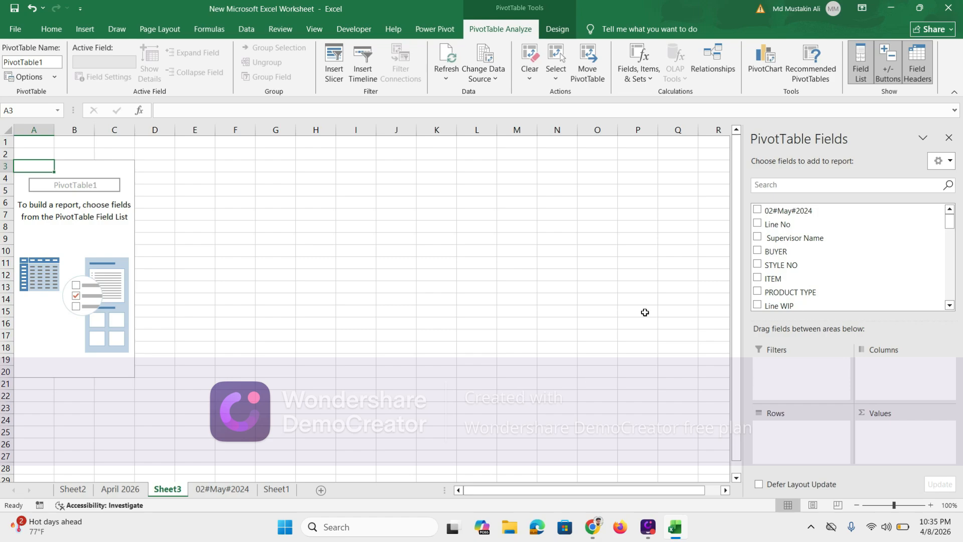
click(758, 251)
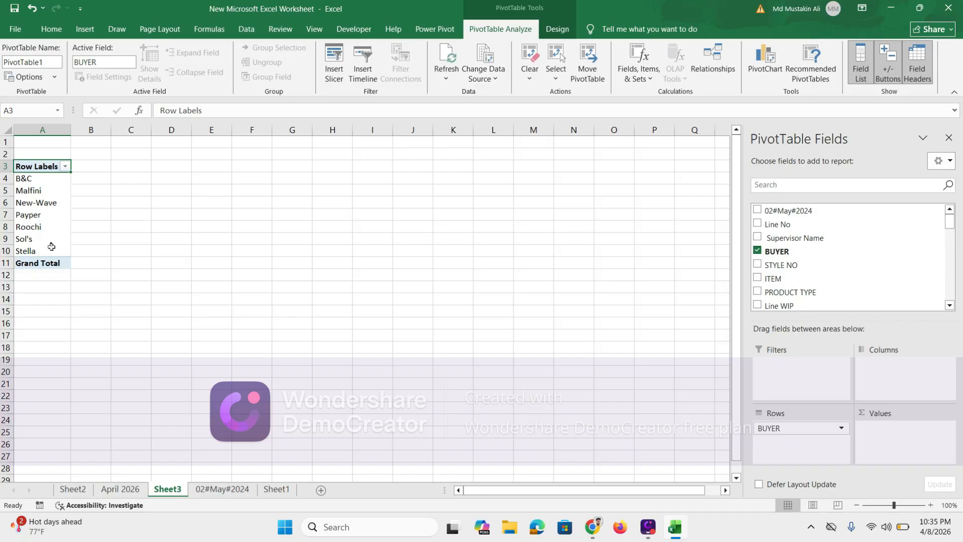
- Return to the 02#May#2024 sheet and examine its columns from Line WIP across to Column31
click(222, 490)
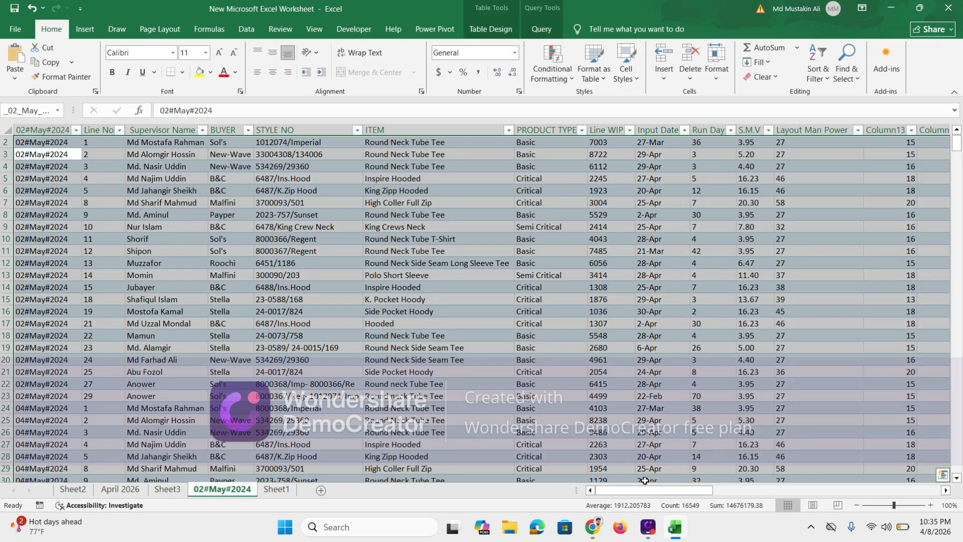
drag(648, 490, 703, 460)
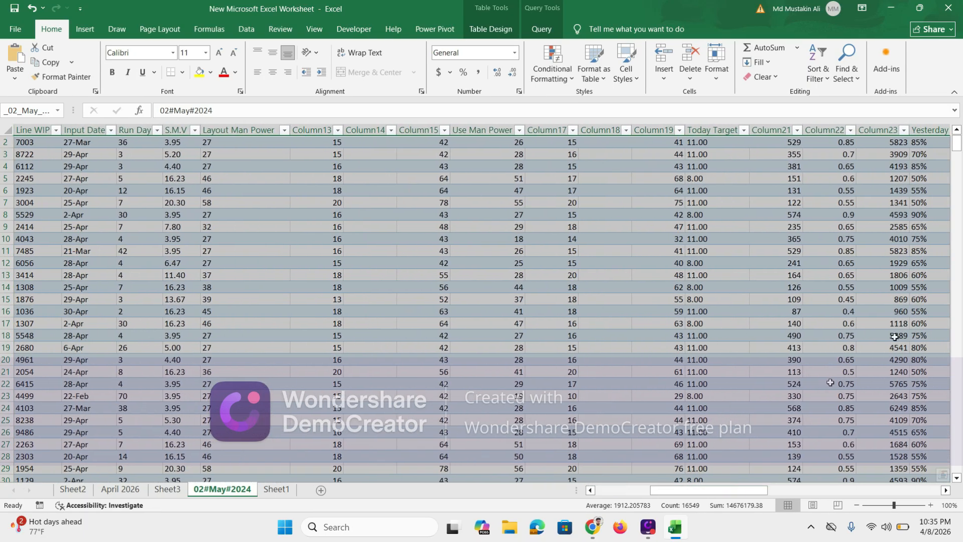
drag(957, 147, 957, 145)
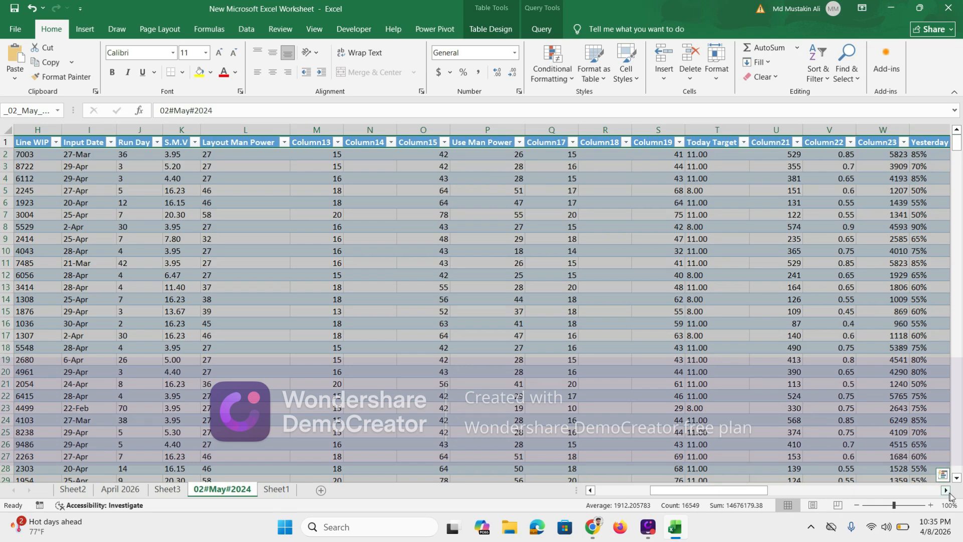
click(946, 490)
click(946, 491)
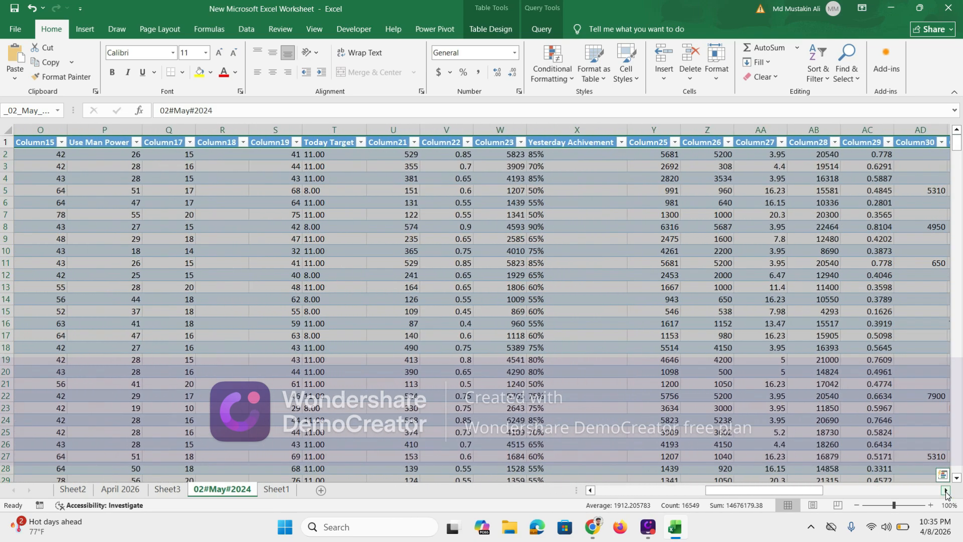
click(946, 490)
click(946, 490)
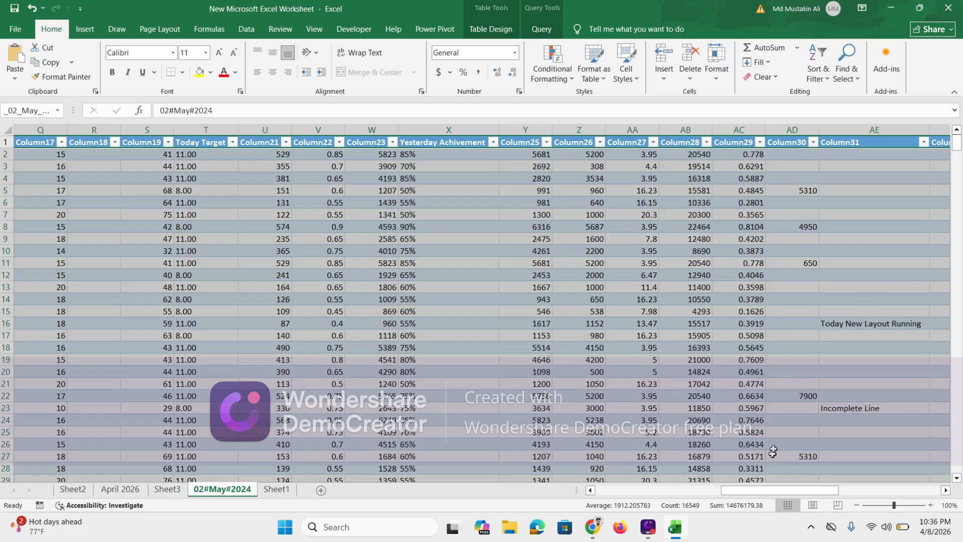
- Return to the PivotTable on Sheet3 and add the STYLE NO and ITEM fields to its rows below BUYER
drag(759, 492, 542, 495)
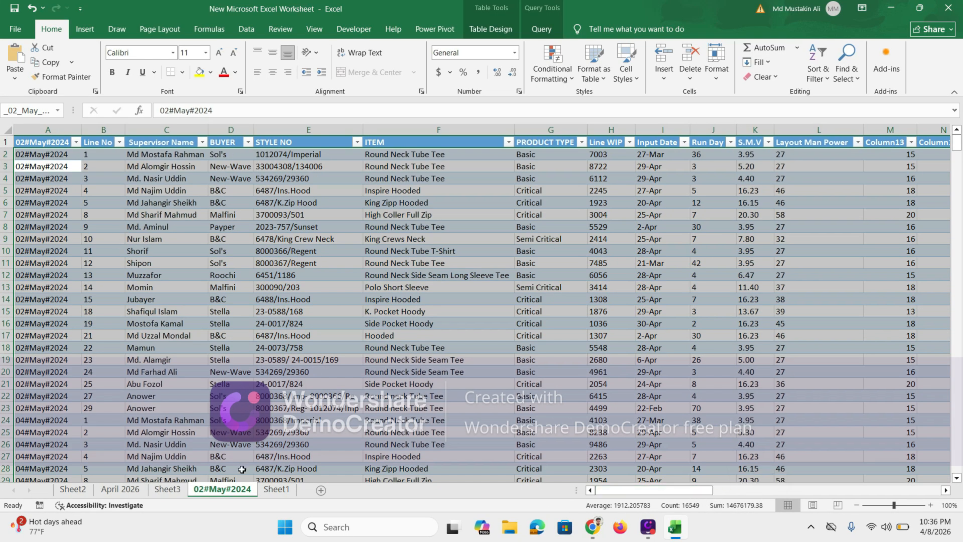
click(161, 489)
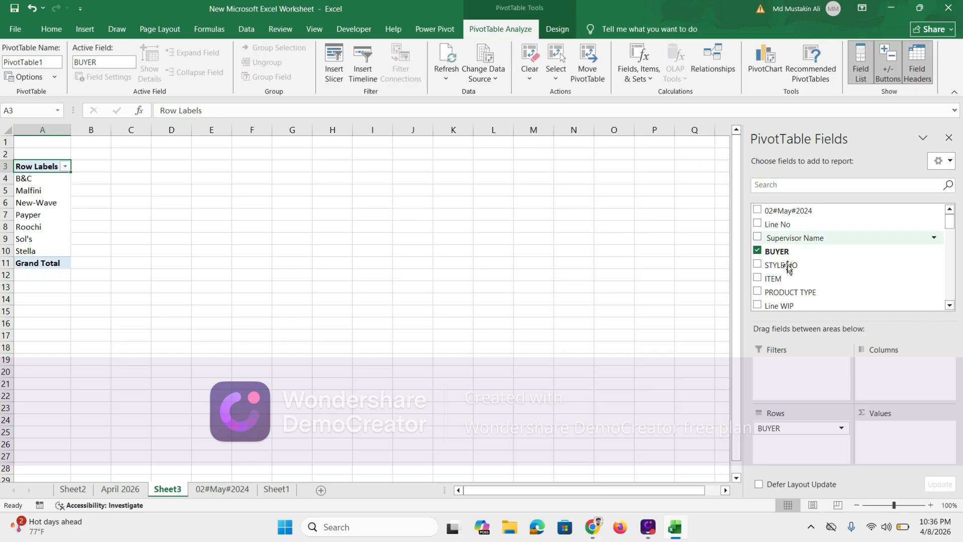
click(757, 265)
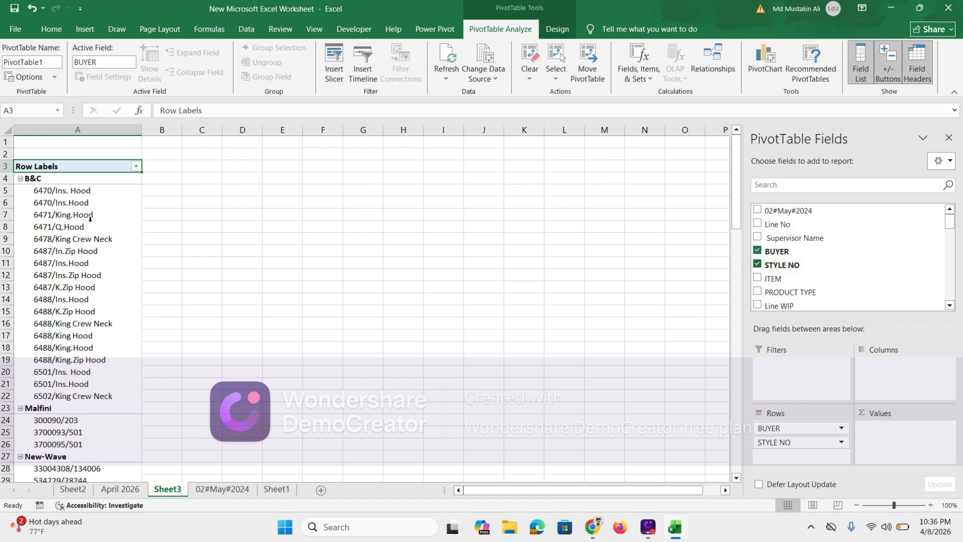
click(758, 278)
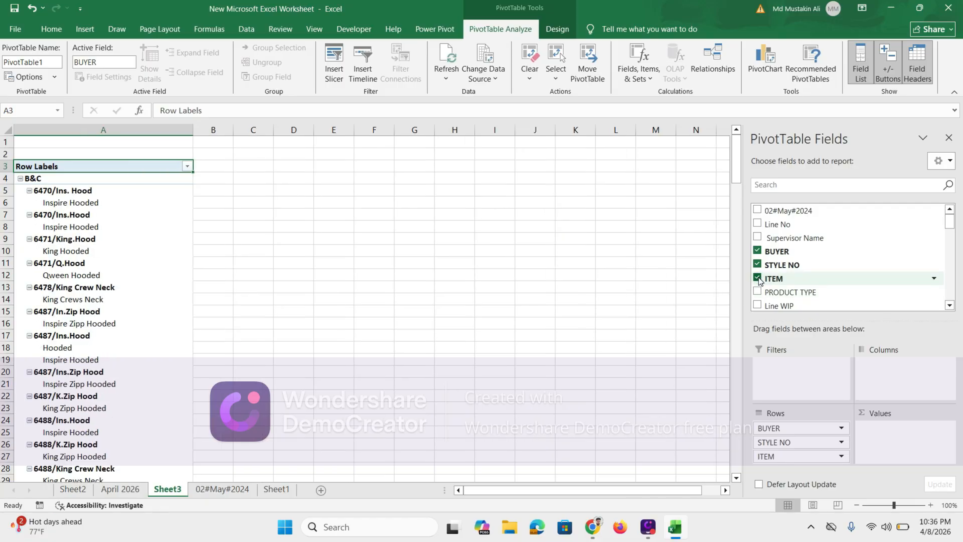
- Show the PivotTable in outline form and fit the BUYER and STYLE NO column widths to their contents
click(85, 193)
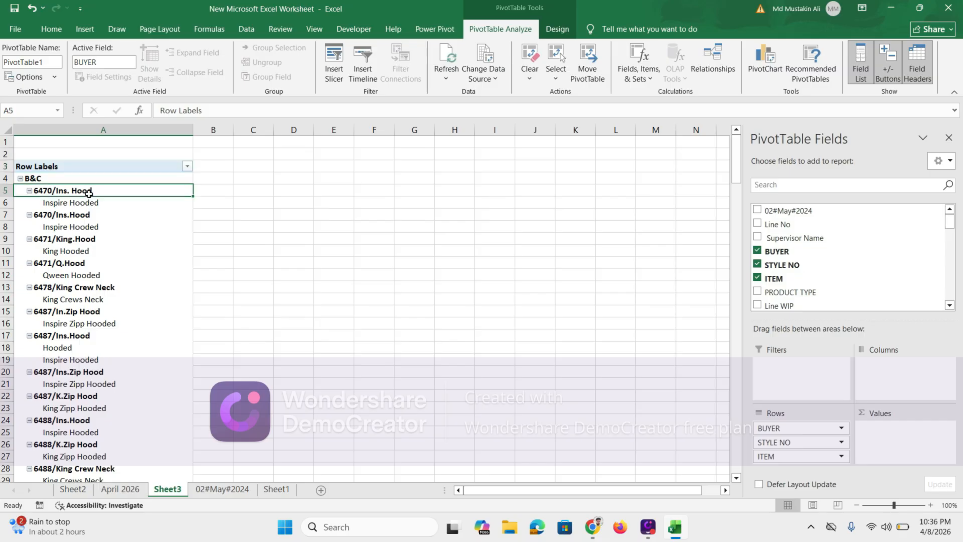
click(557, 29)
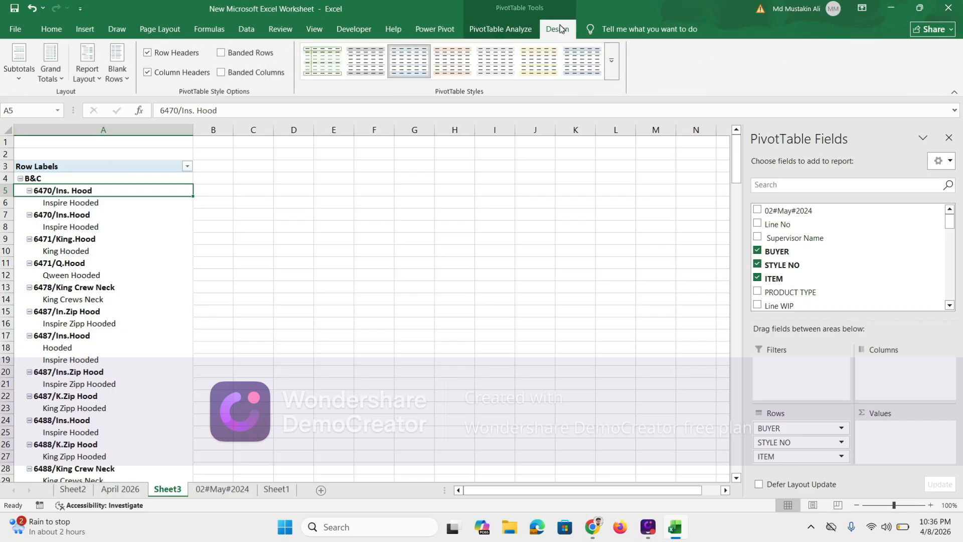
click(93, 80)
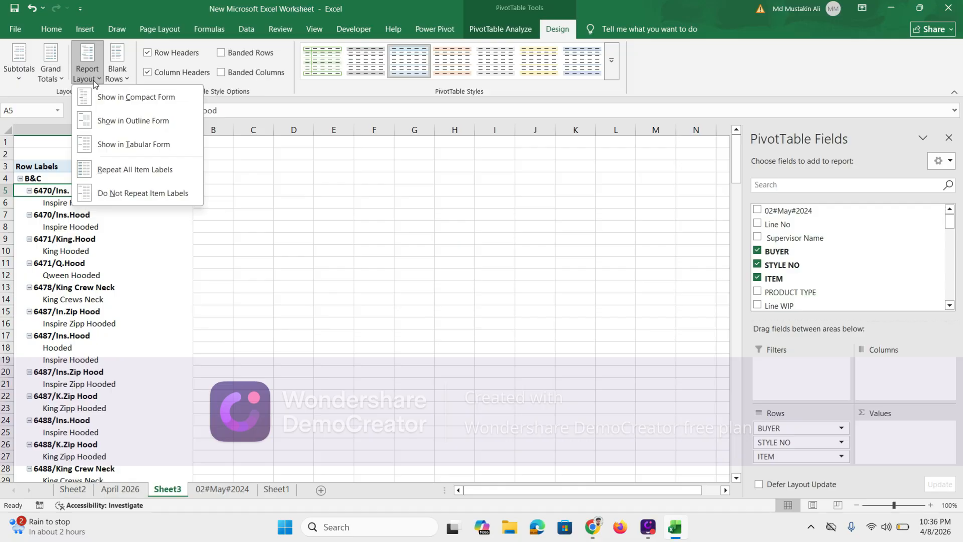
click(129, 120)
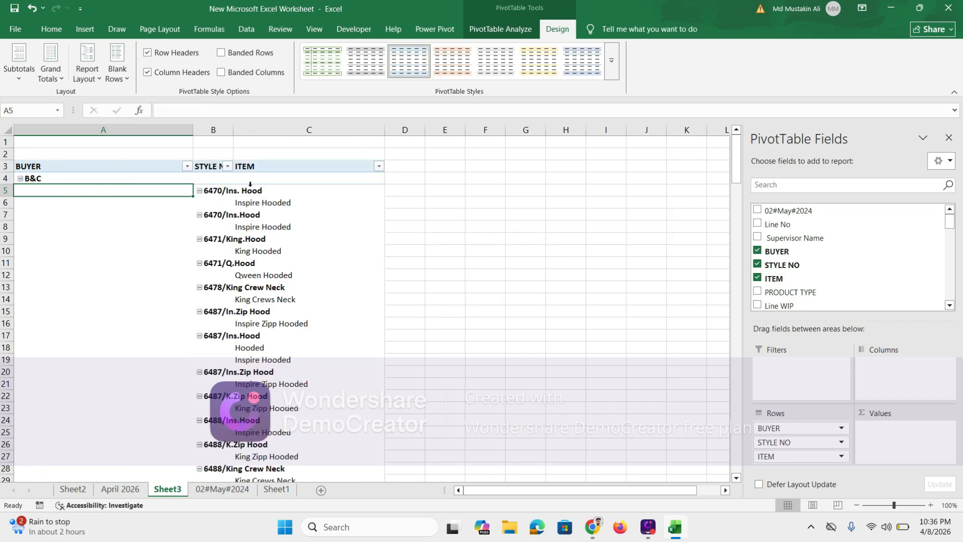
double_click(228, 132)
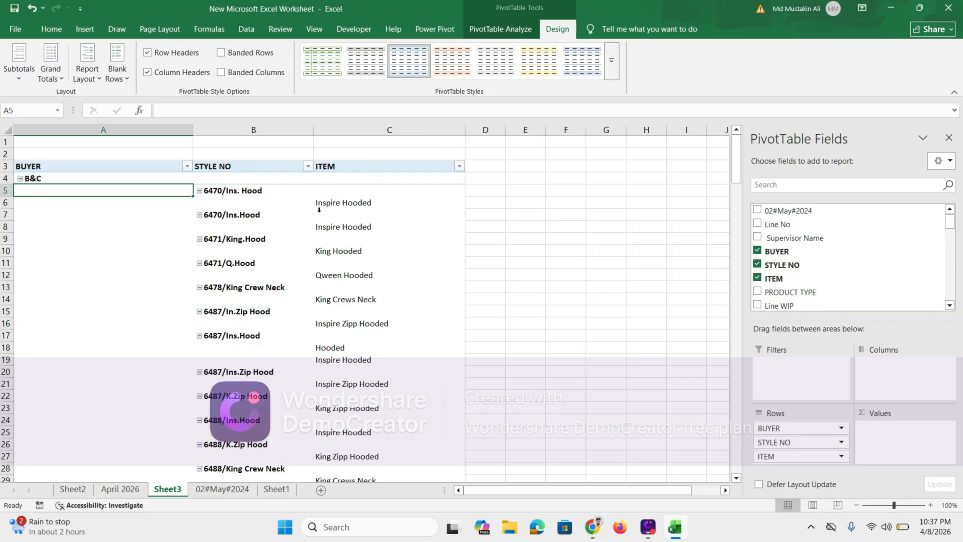
click(357, 206)
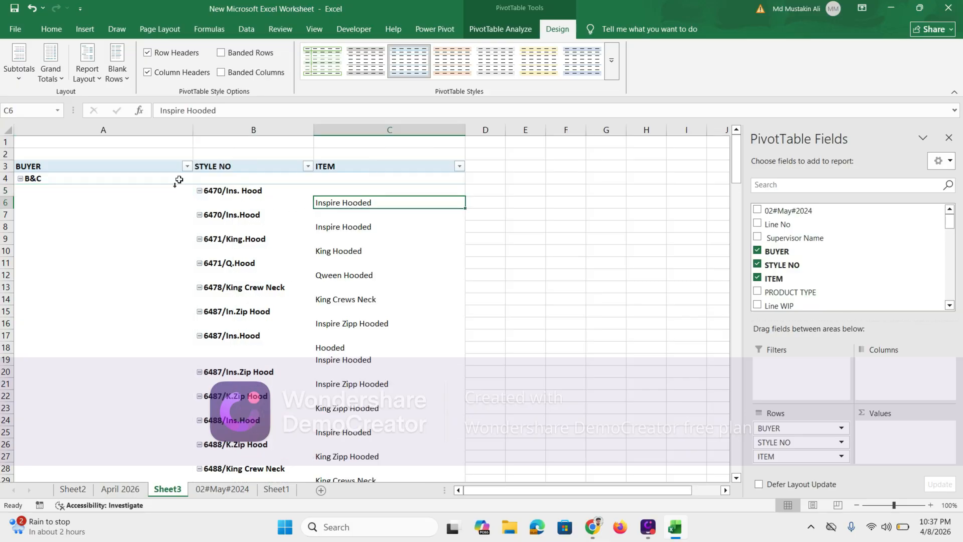
double_click(190, 133)
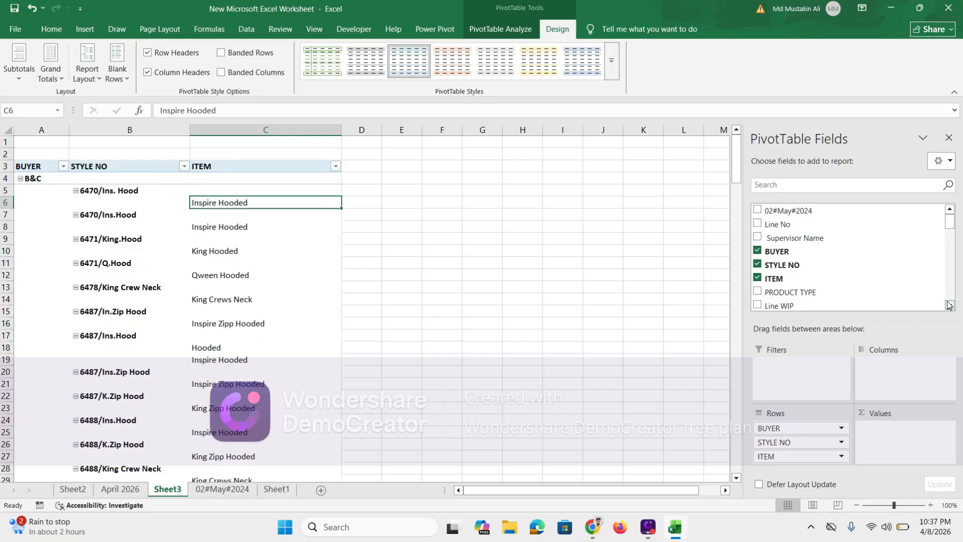
- Add the Column26 field to the PivotTable values as a sum
drag(949, 305, 949, 305)
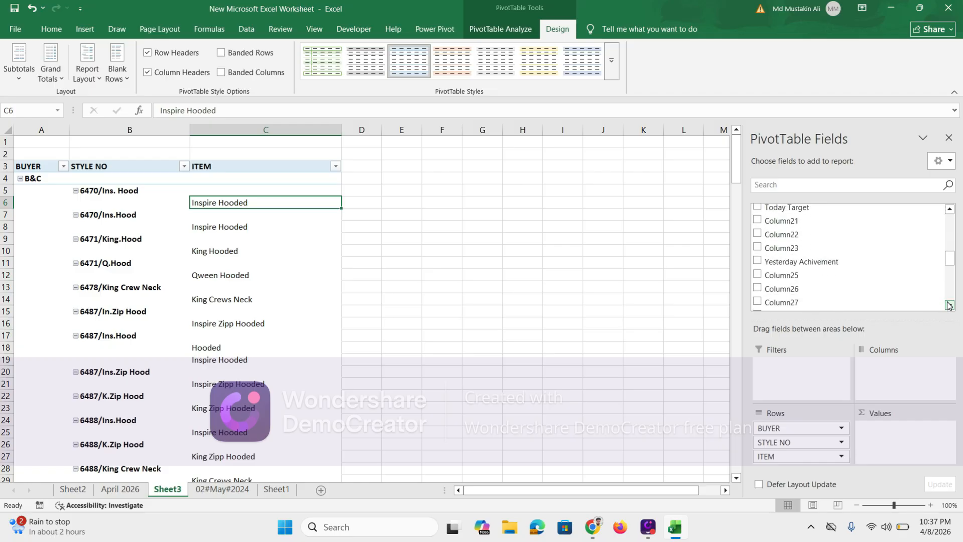
click(758, 290)
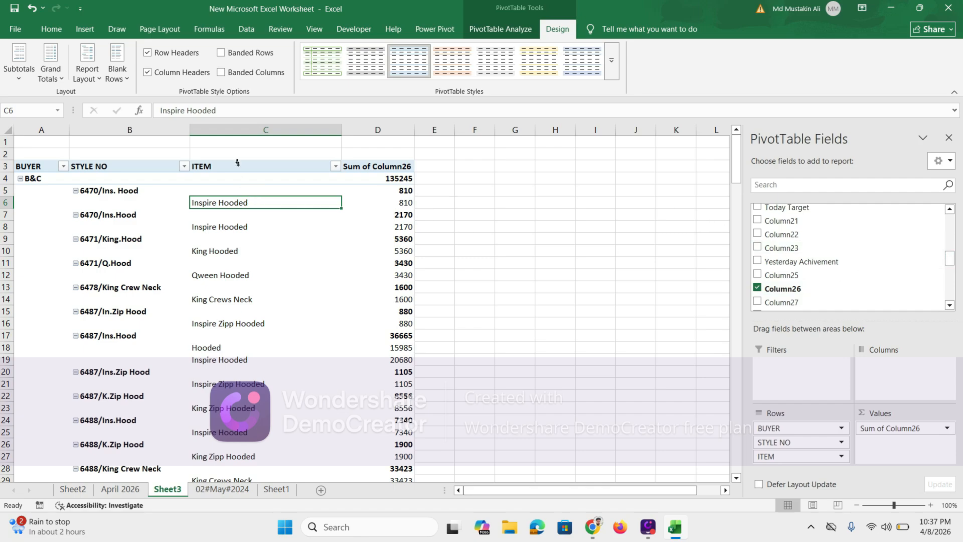
click(231, 128)
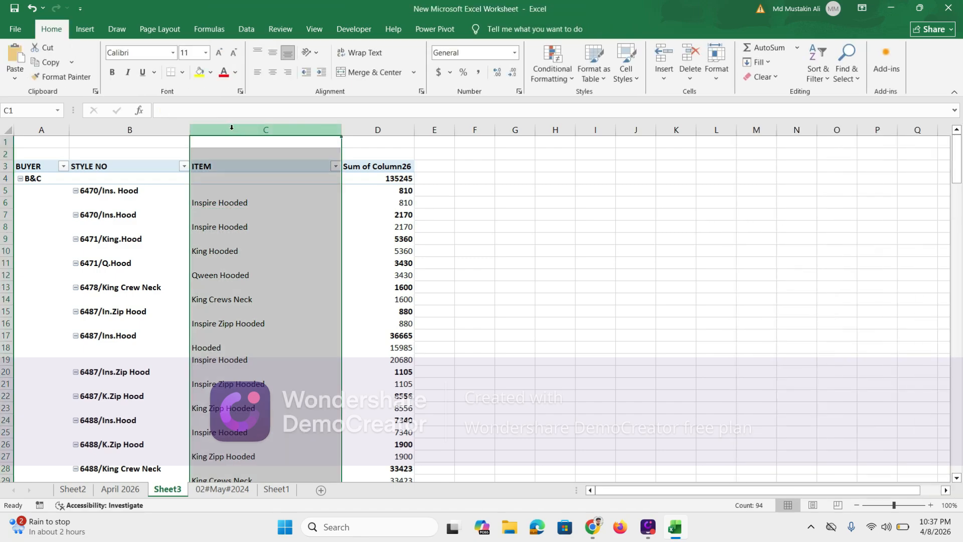
click(404, 191)
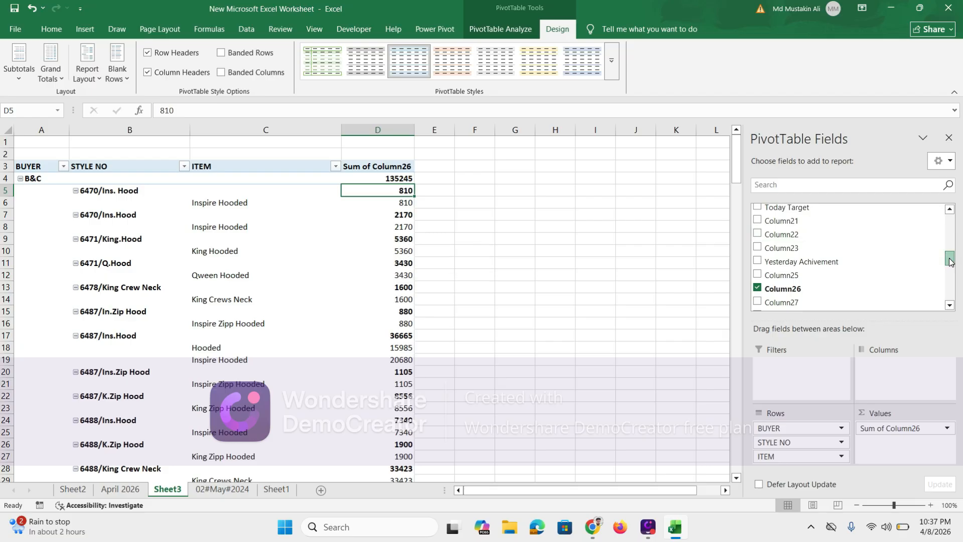
- Add the PRODUCT TYPE field to the PivotTable rows and place ITEM ahead of STYLE NO in the row order
drag(951, 262, 950, 227)
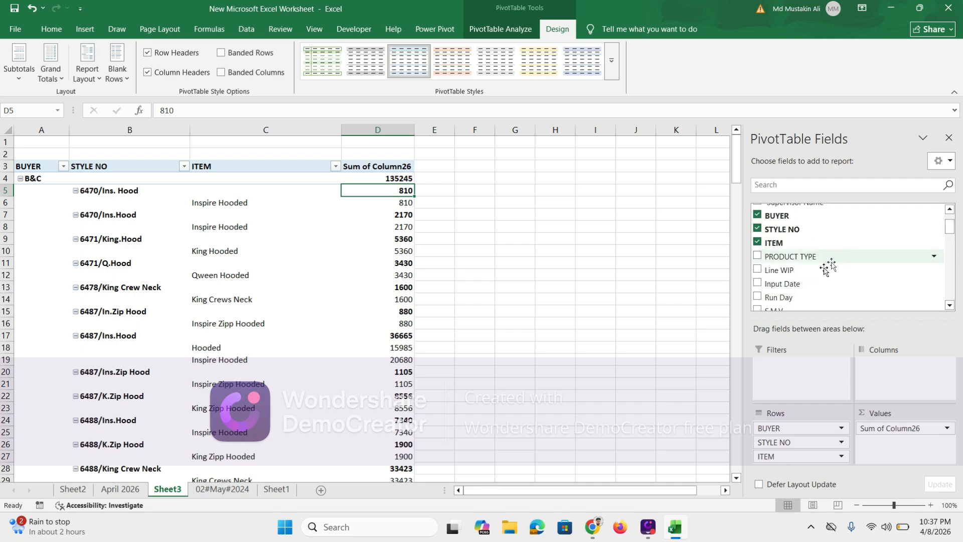
click(758, 256)
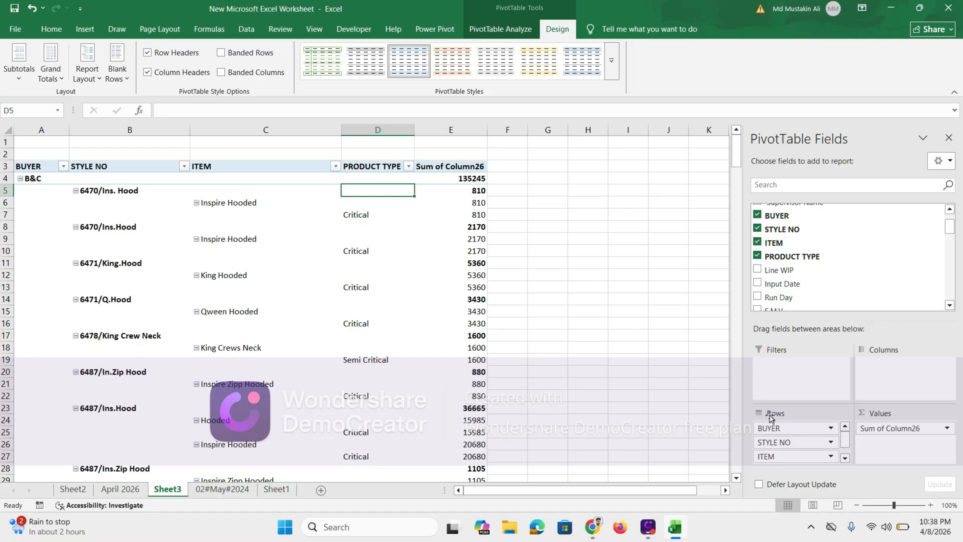
drag(783, 455, 777, 436)
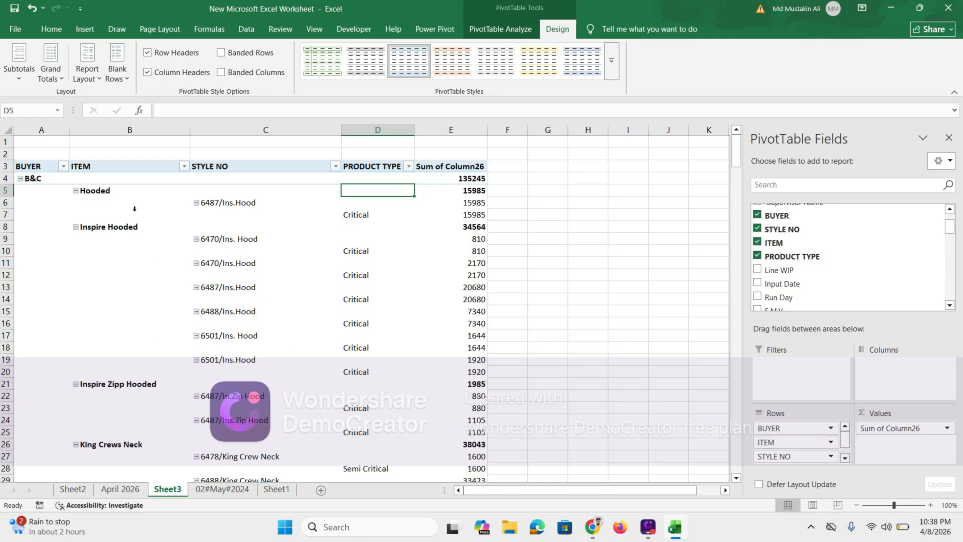
click(477, 191)
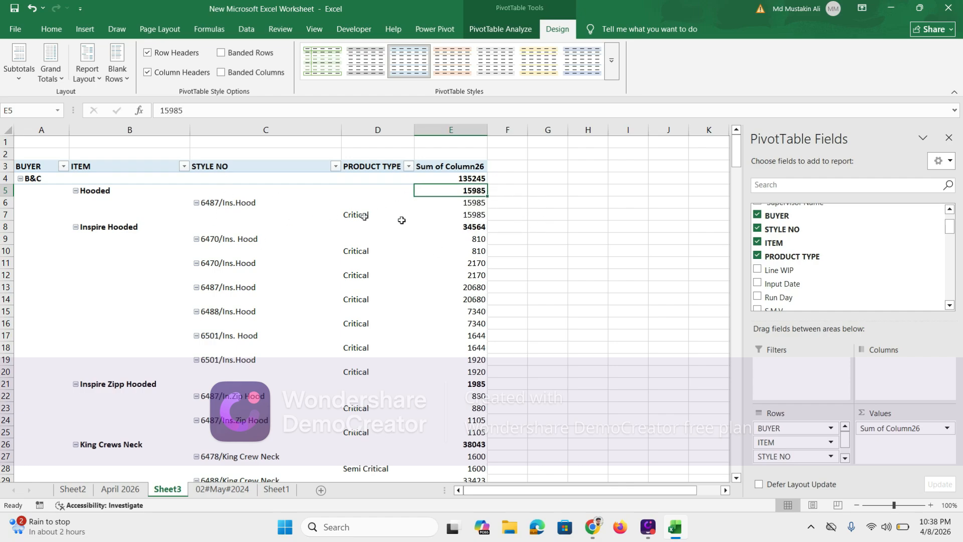
click(356, 215)
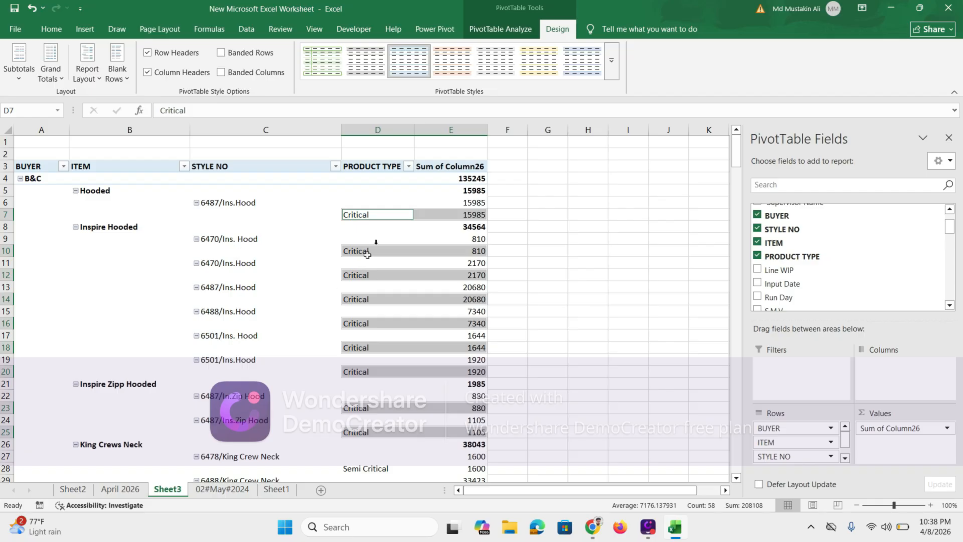
click(503, 285)
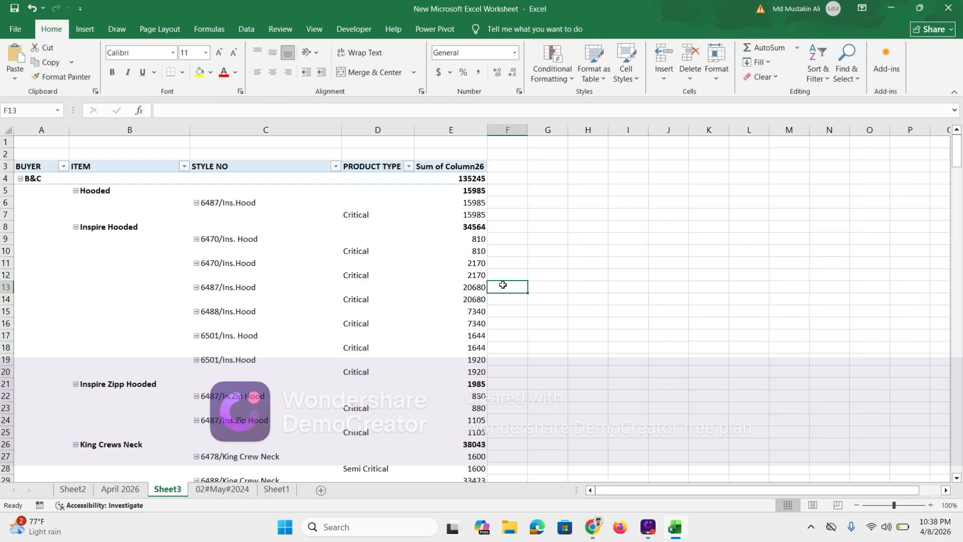
- Add the 02#May#2024 date field to the PivotTable rows
click(474, 228)
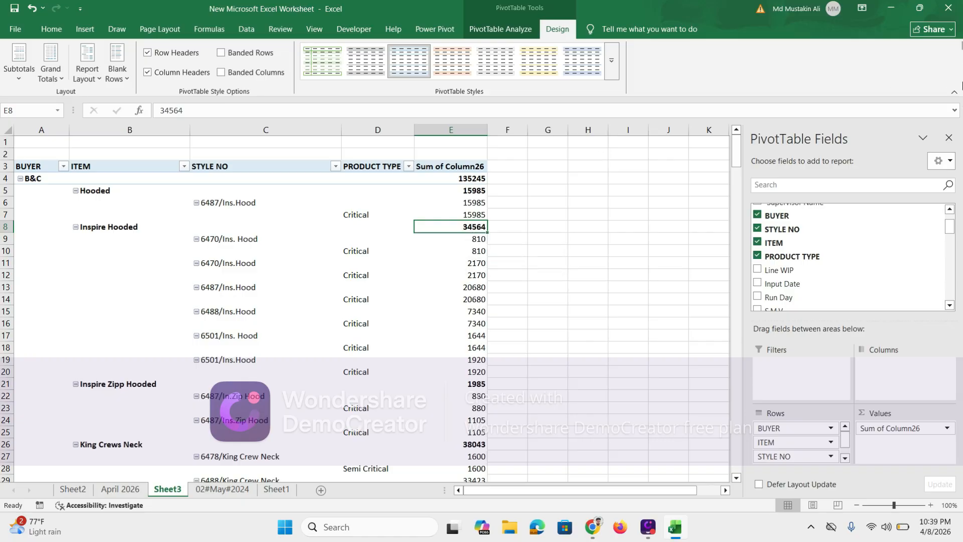
scroll(951, 226, up, 1)
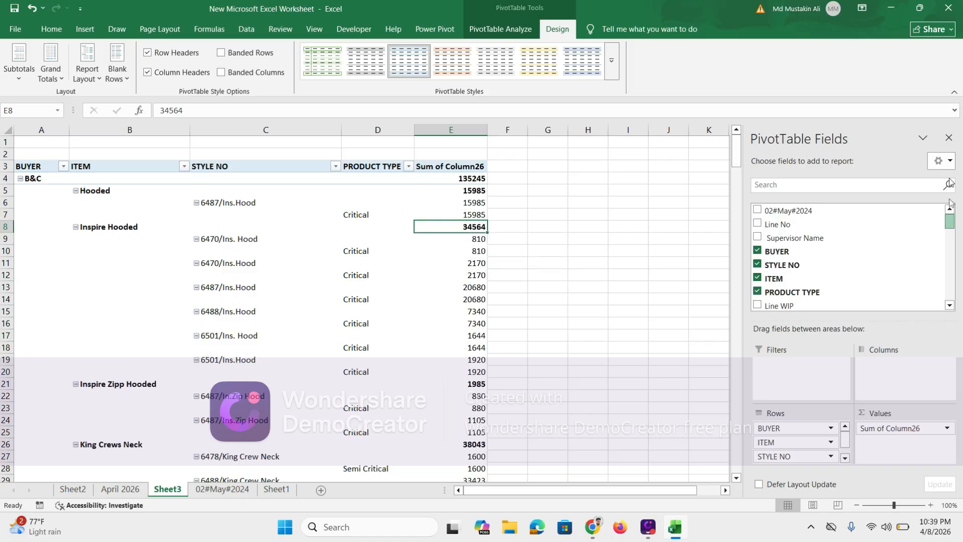
click(759, 212)
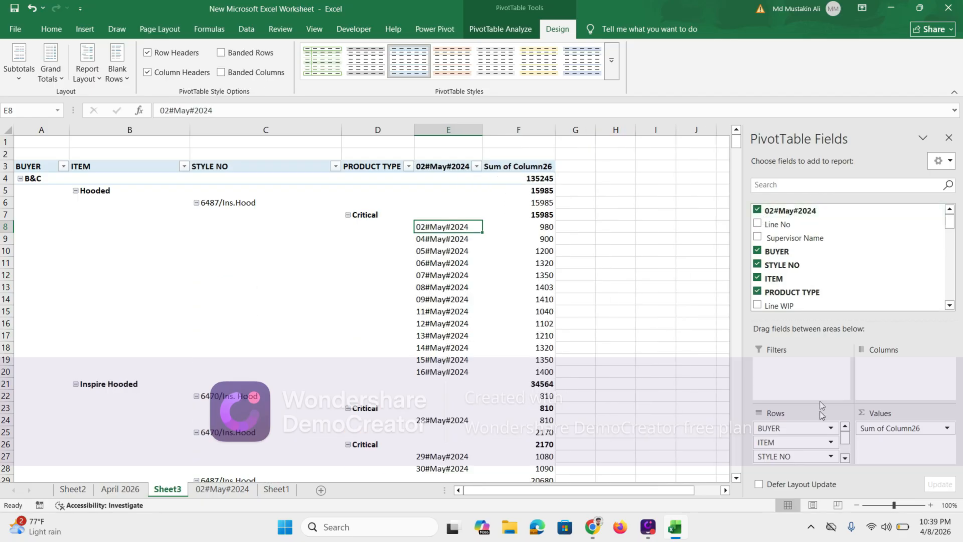
- Move the 02#May#2024 field up the PivotTable row order until it sits directly after BUYER, ahead of ITEM
click(846, 459)
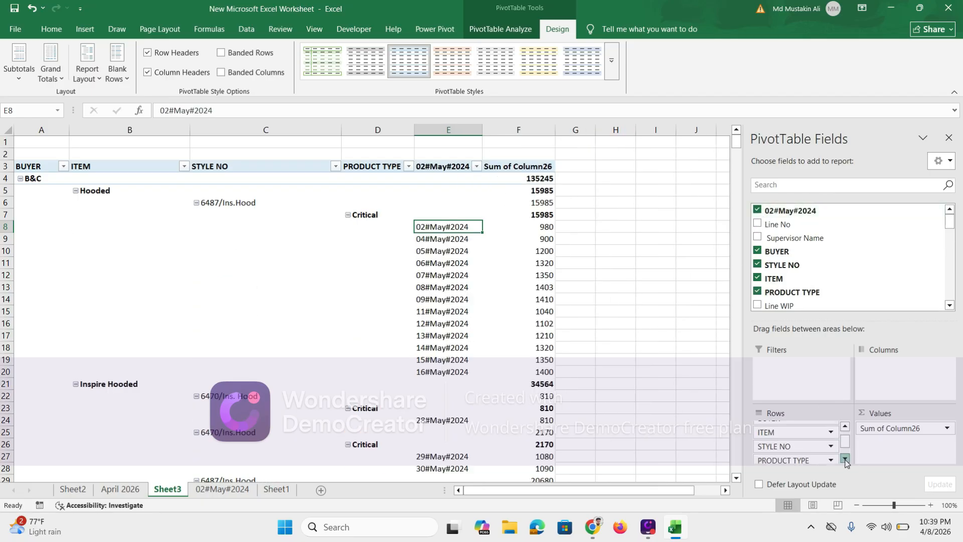
click(845, 458)
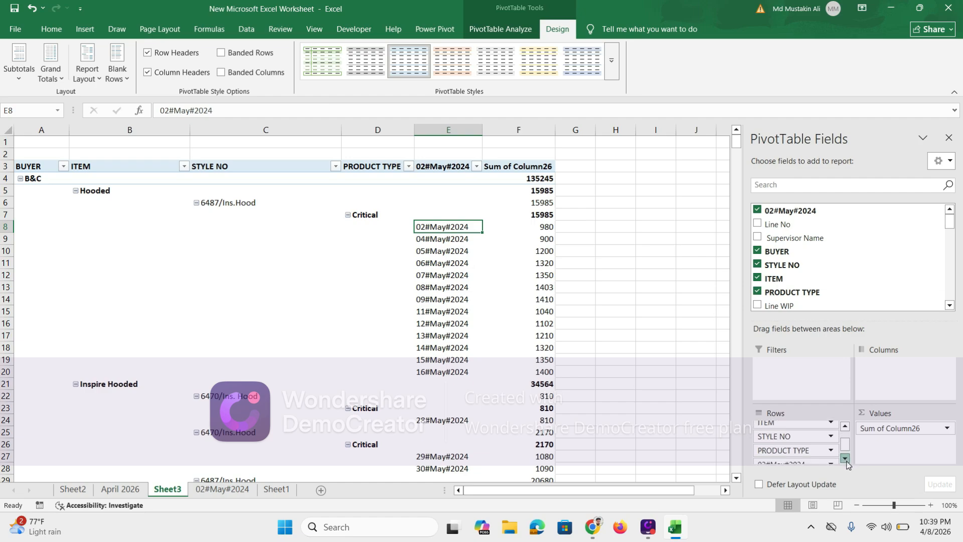
scroll(825, 465, down, 1)
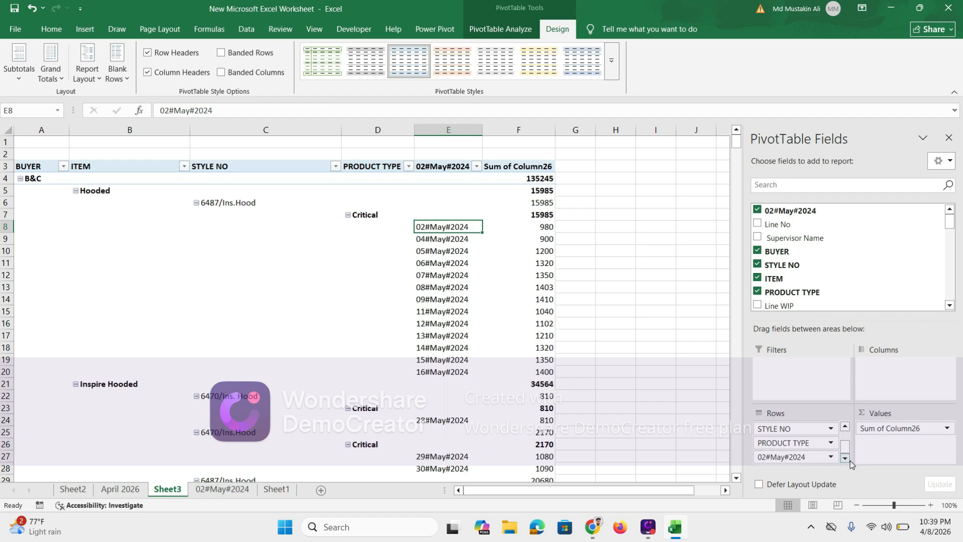
click(816, 457)
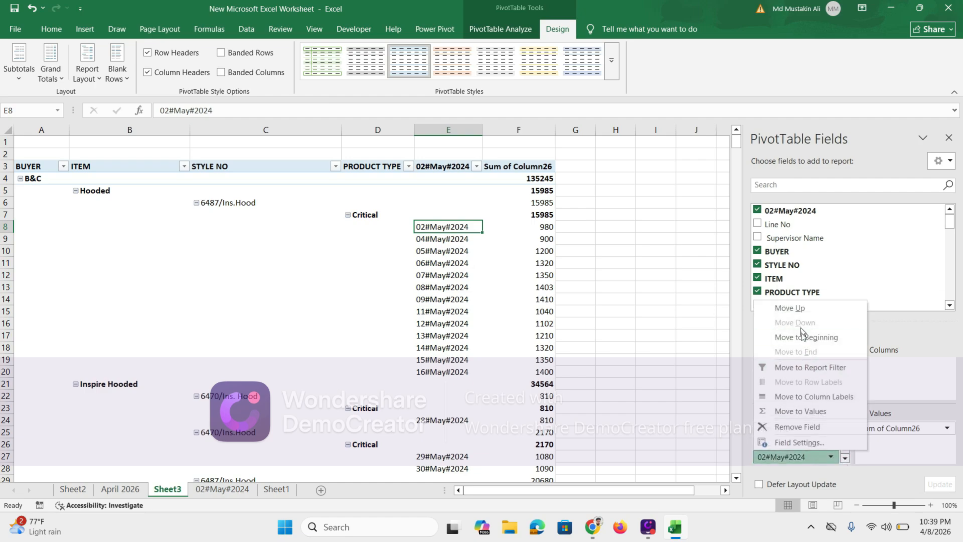
click(798, 308)
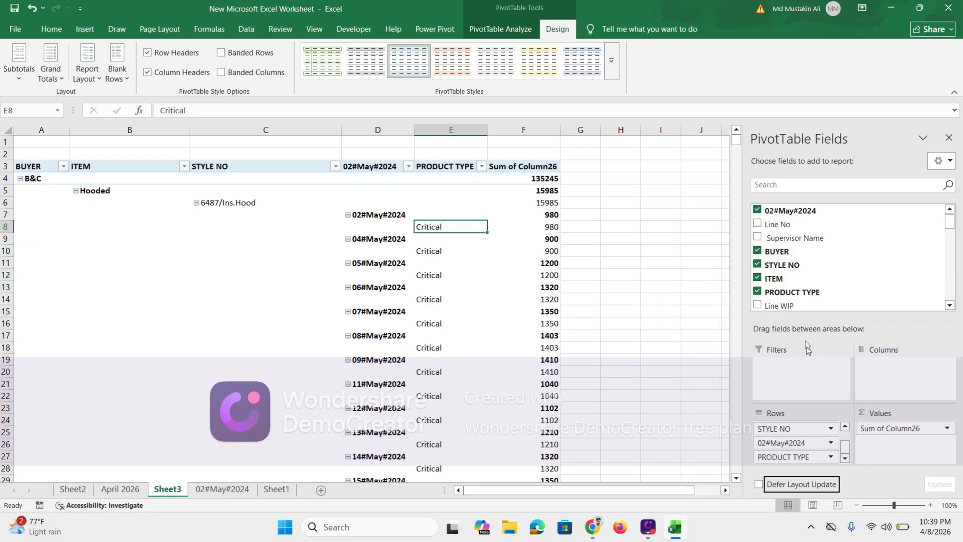
click(823, 445)
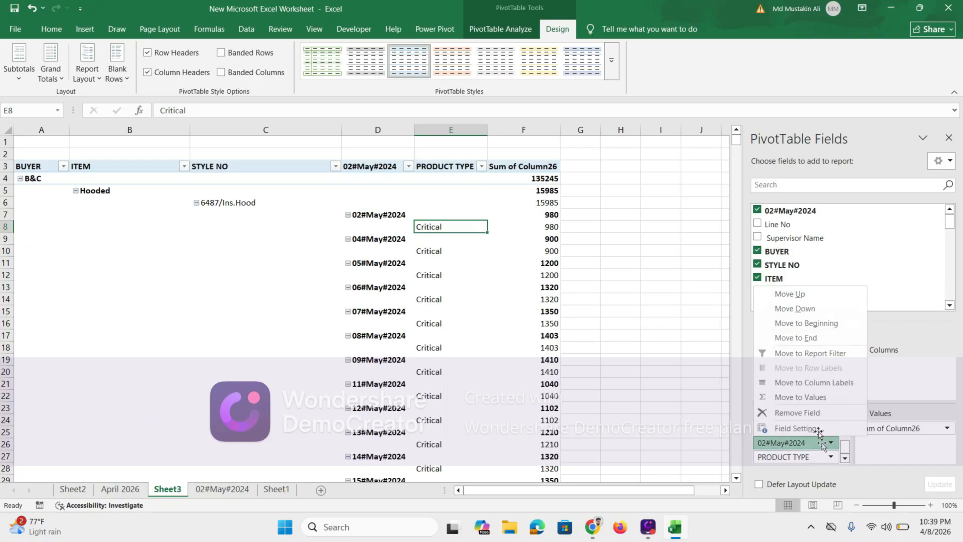
click(789, 295)
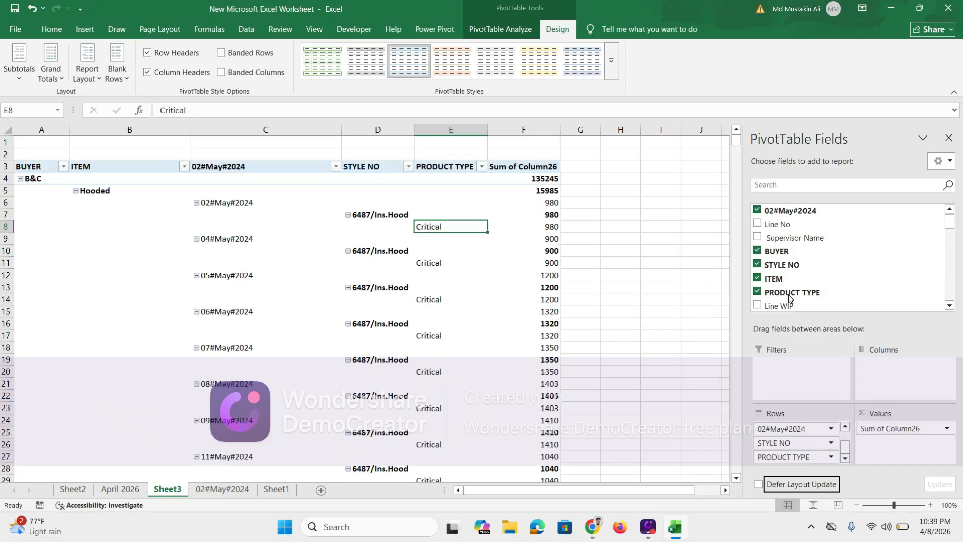
click(815, 431)
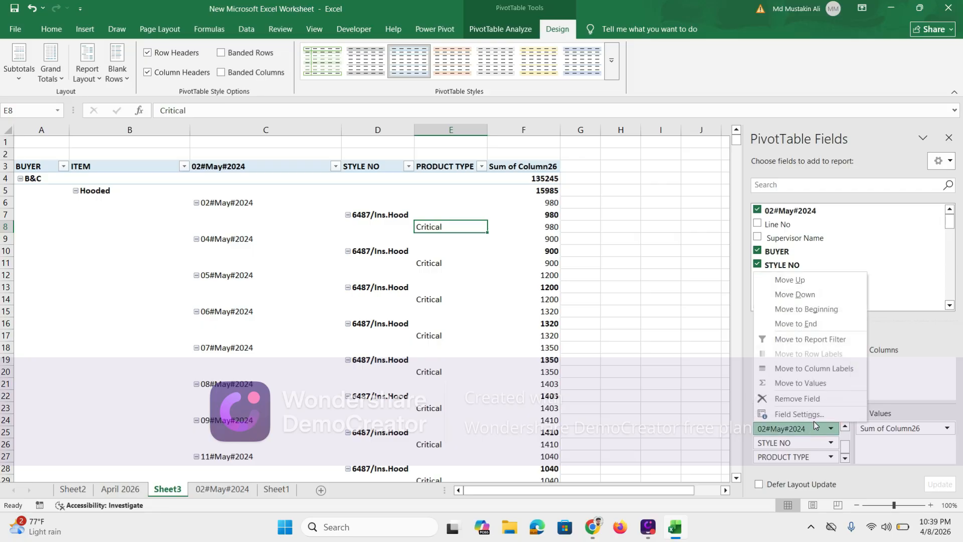
click(796, 280)
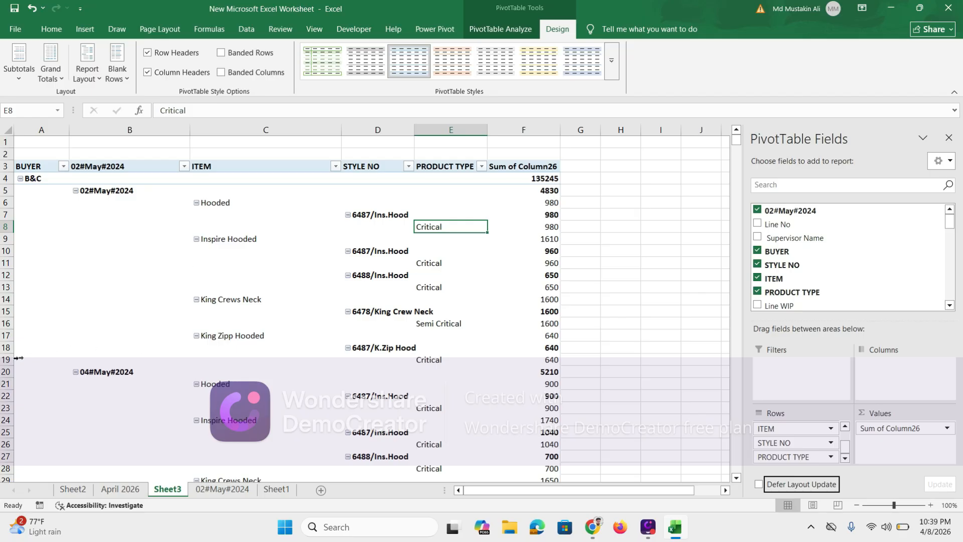
click(7, 347)
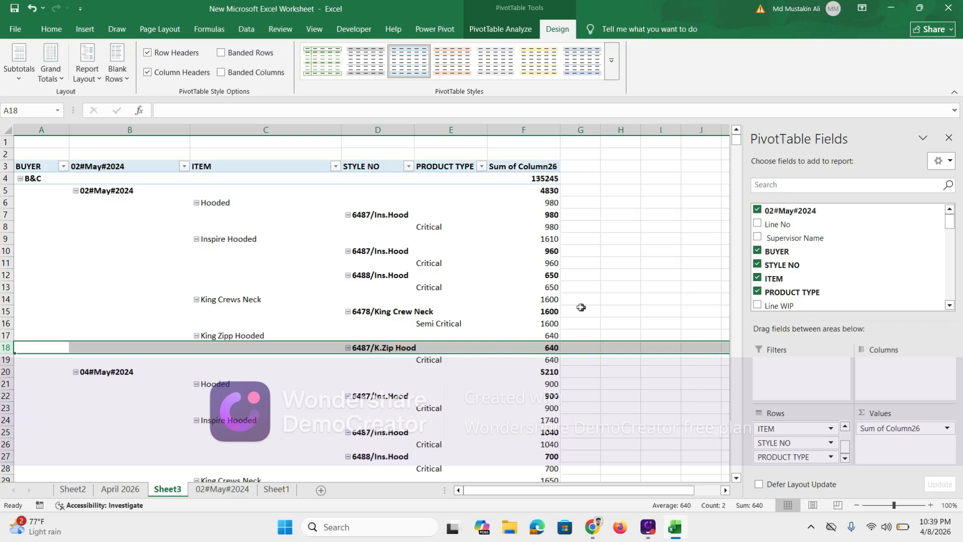
click(596, 214)
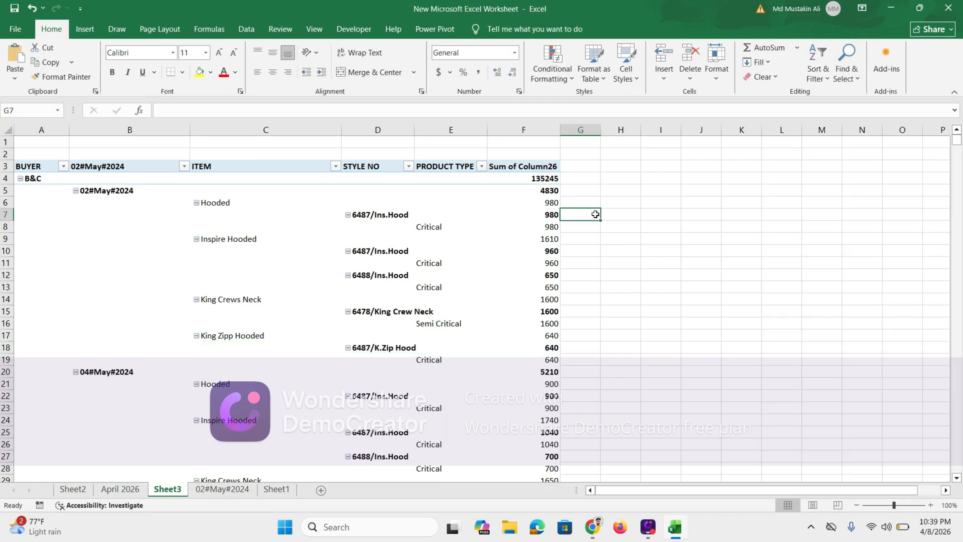
- Show all PivotTable subtotals at the bottom of each group
click(121, 194)
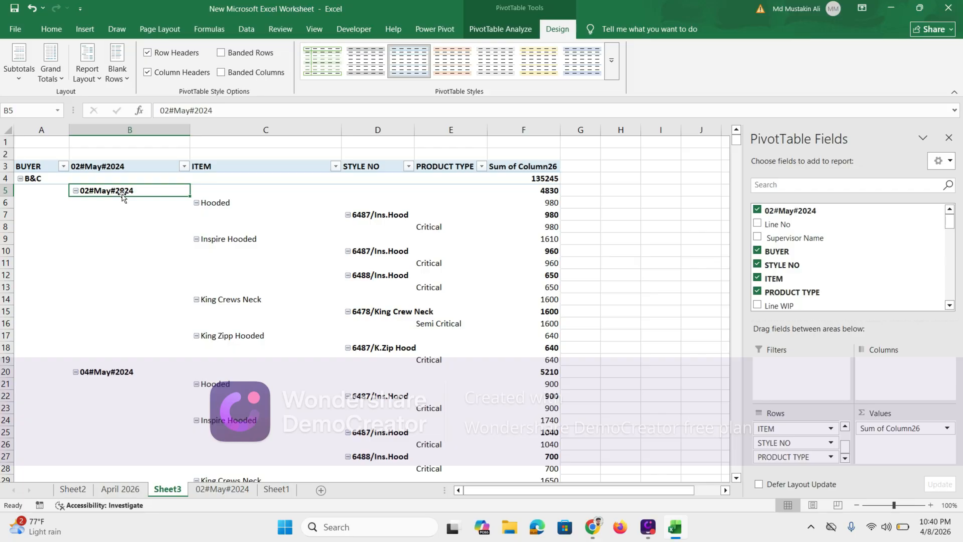
click(19, 70)
click(55, 121)
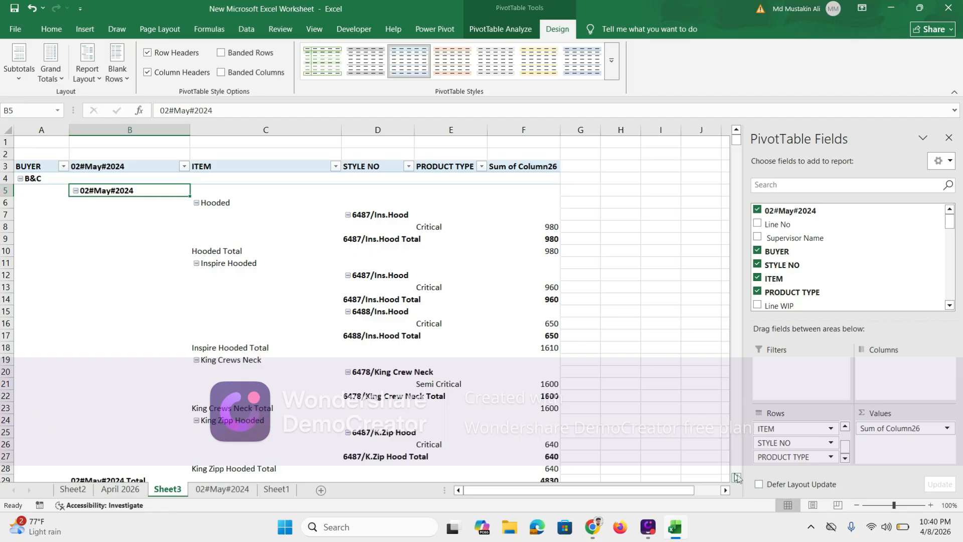
- Examine the 02#May#2024 Total row and its summed value below that date's group
scroll(737, 477, down, 1)
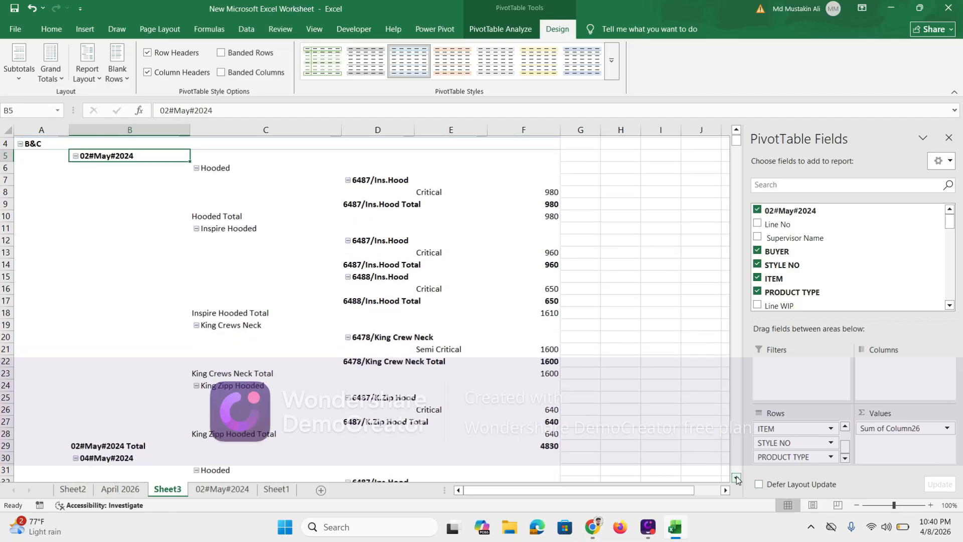
scroll(737, 478, down, 2)
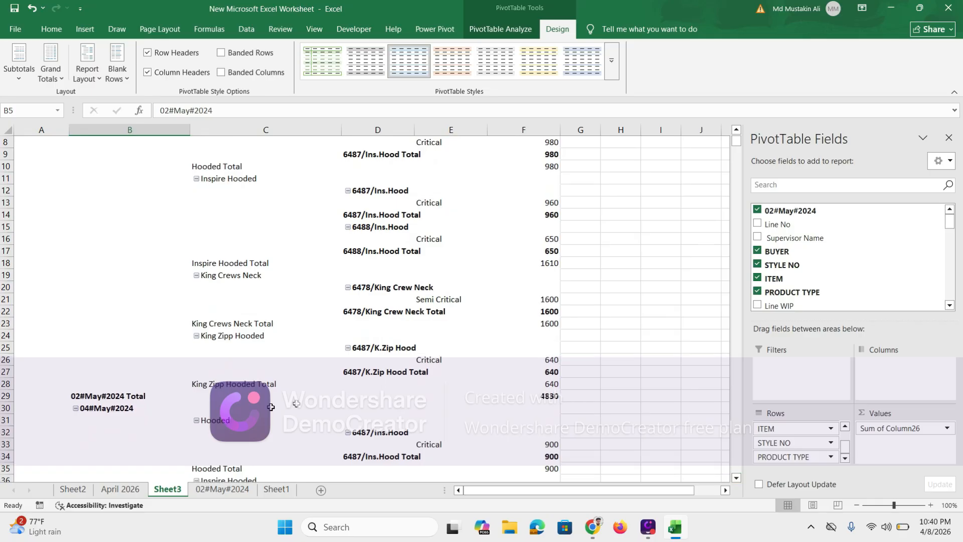
click(126, 395)
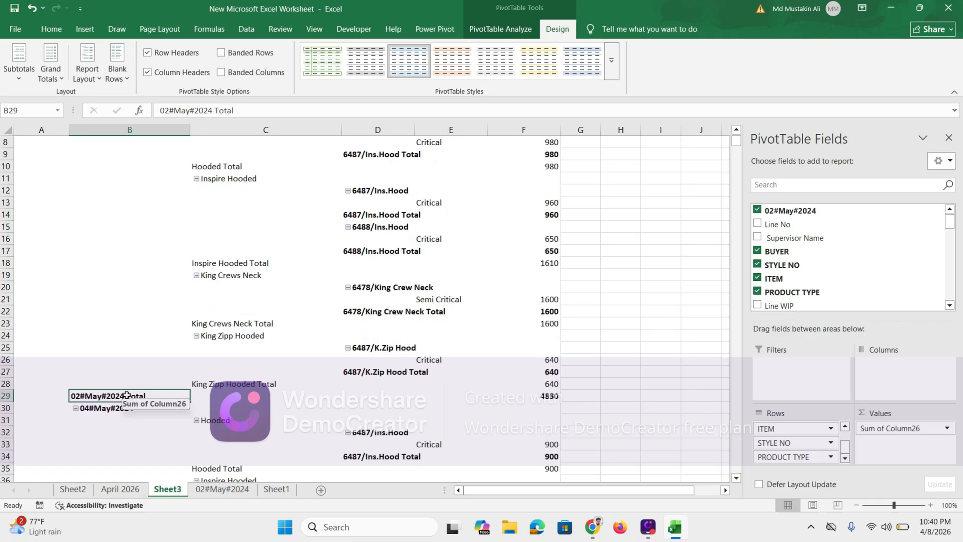
click(5, 395)
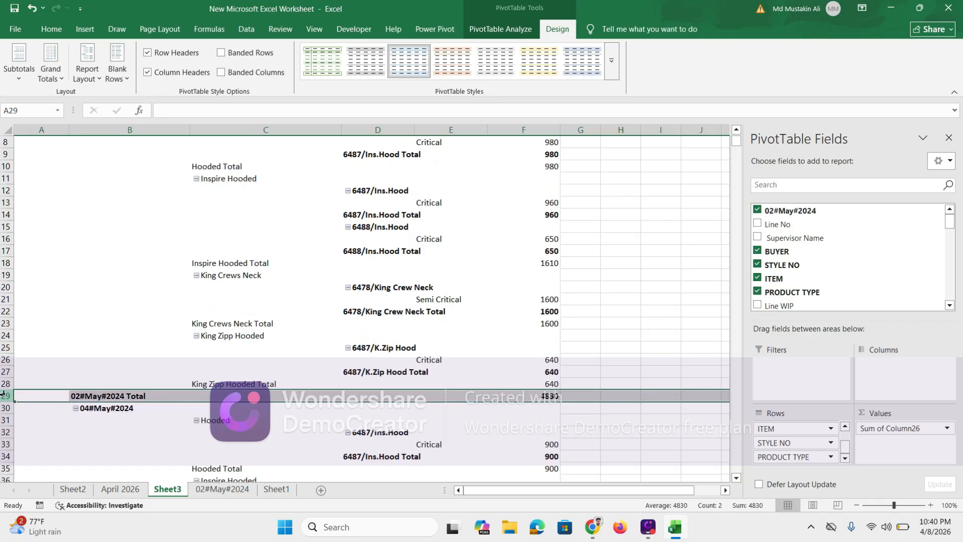
click(549, 395)
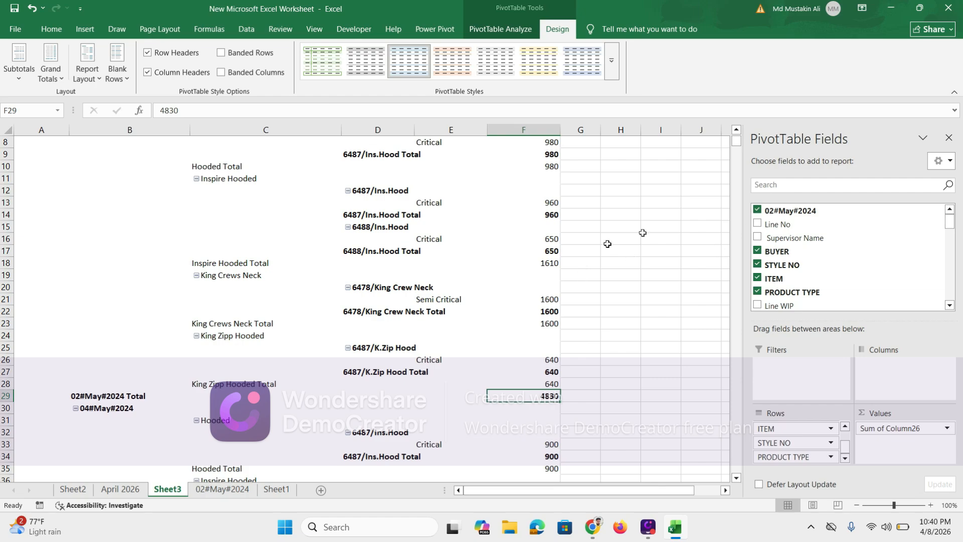
click(736, 130)
click(736, 130)
click(737, 130)
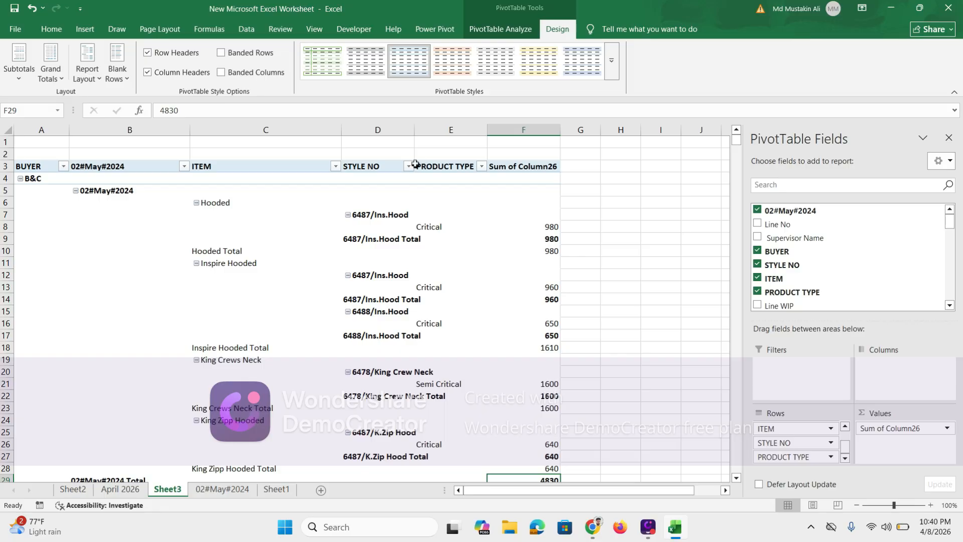
- Start a new PivotTable style named PivotTable Style 1 and open the formatting of its Whole Table element
click(119, 180)
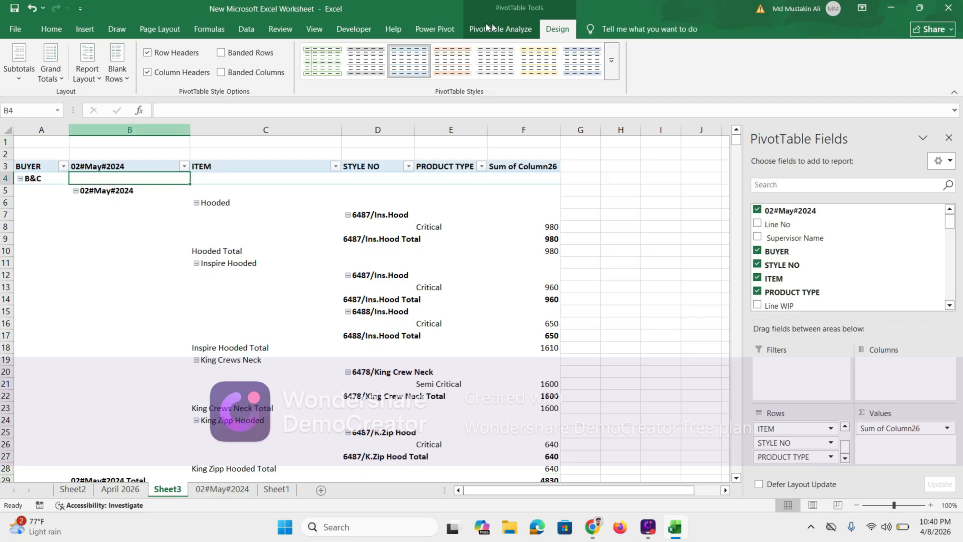
click(612, 62)
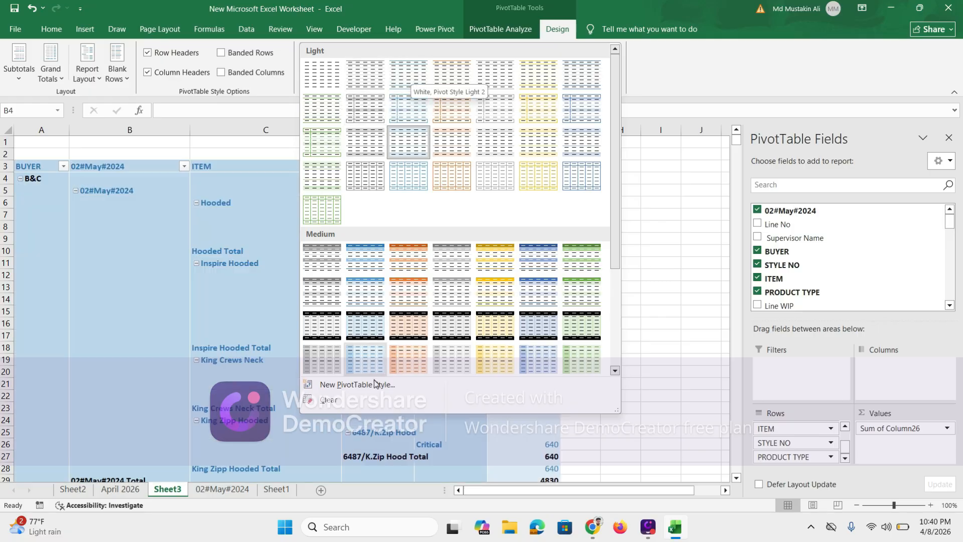
click(374, 384)
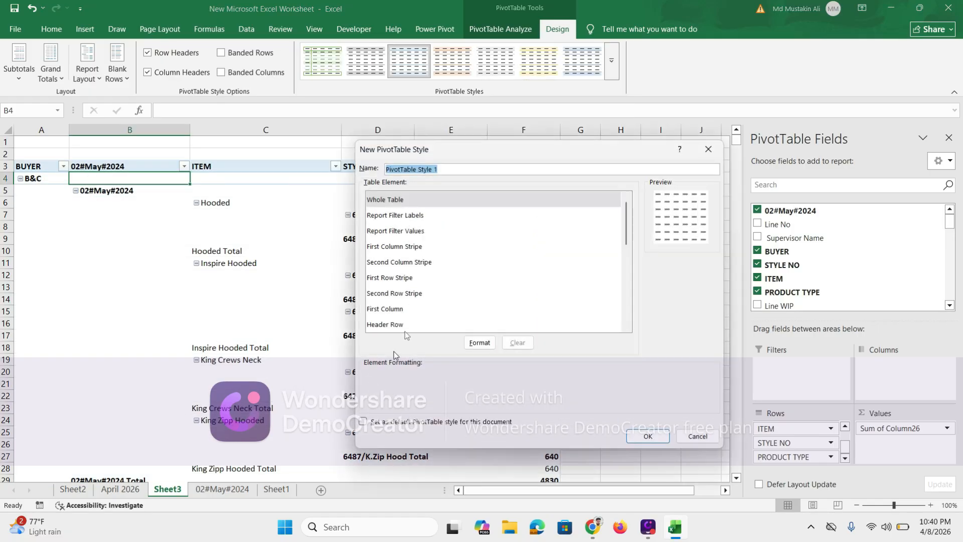
click(411, 201)
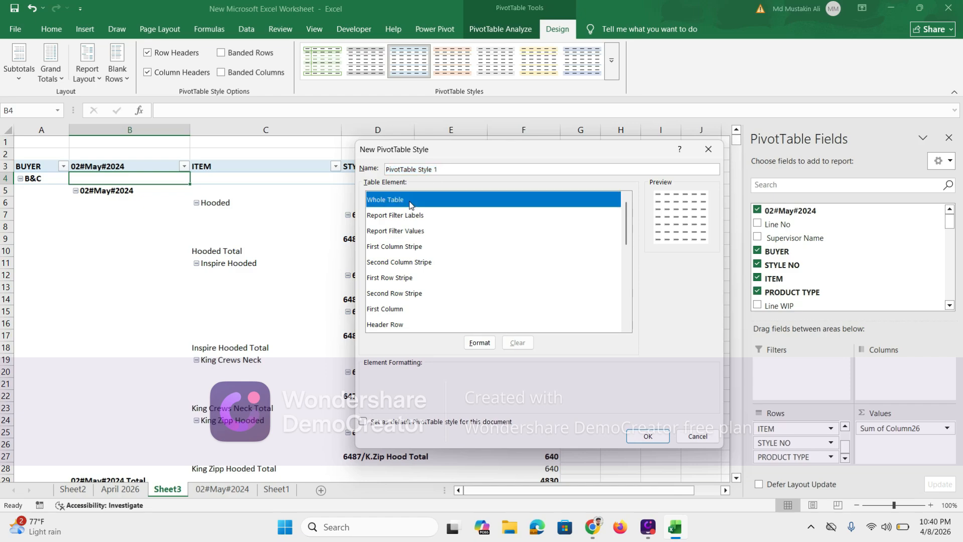
click(480, 344)
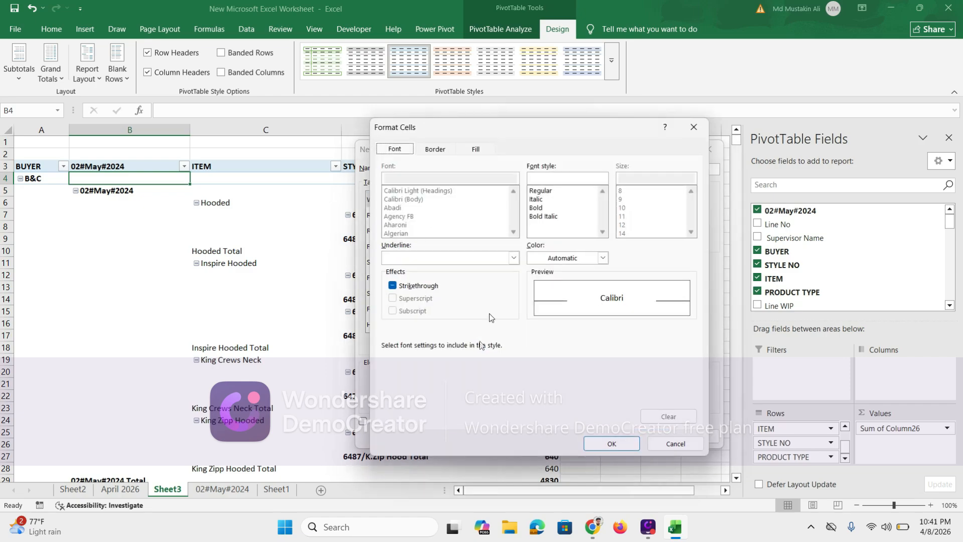
- Give the Whole Table element hairline borders on all four outer edges and both inside lines
click(435, 148)
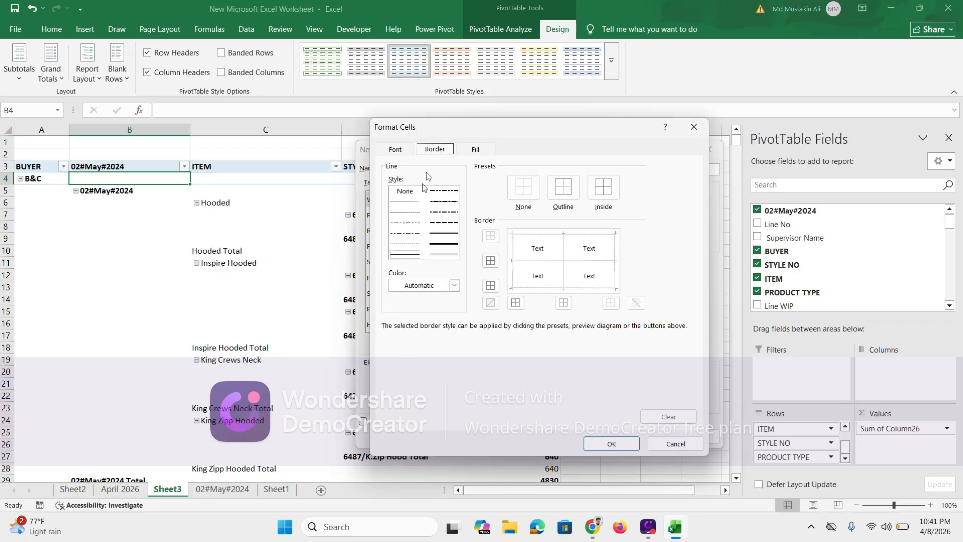
click(406, 202)
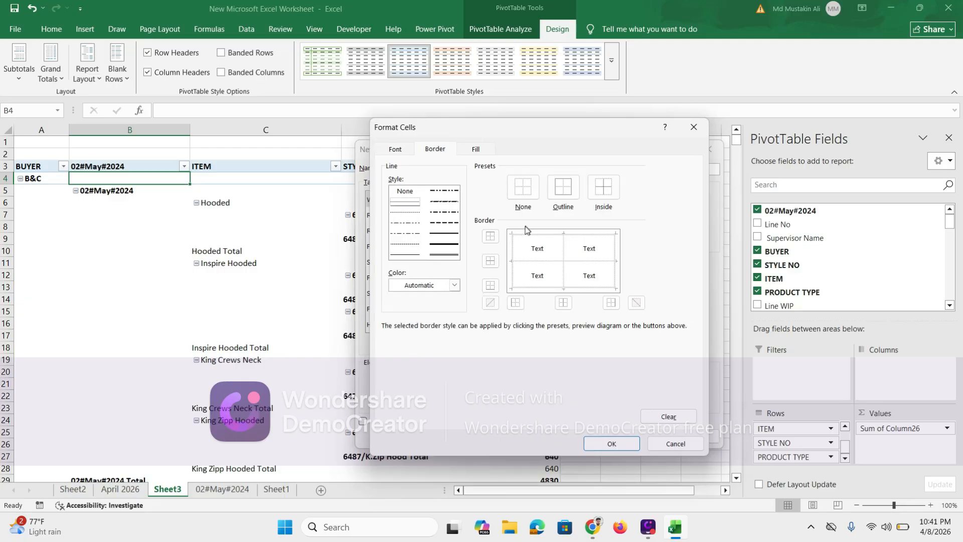
click(537, 234)
click(540, 260)
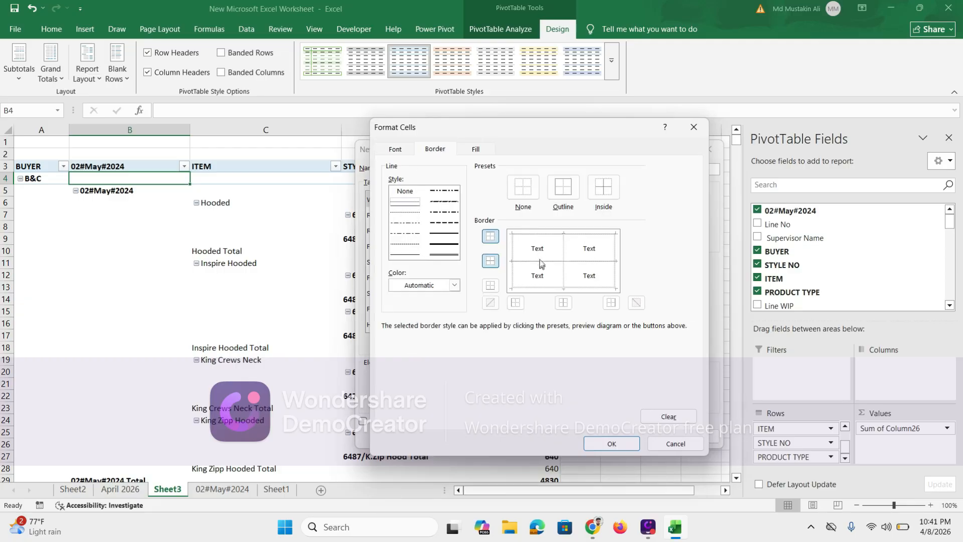
click(543, 288)
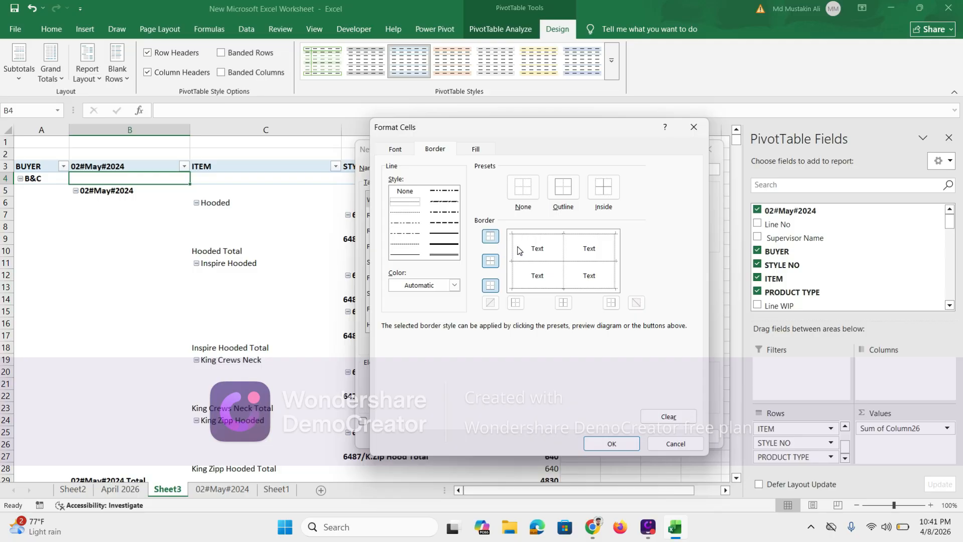
click(516, 250)
click(563, 252)
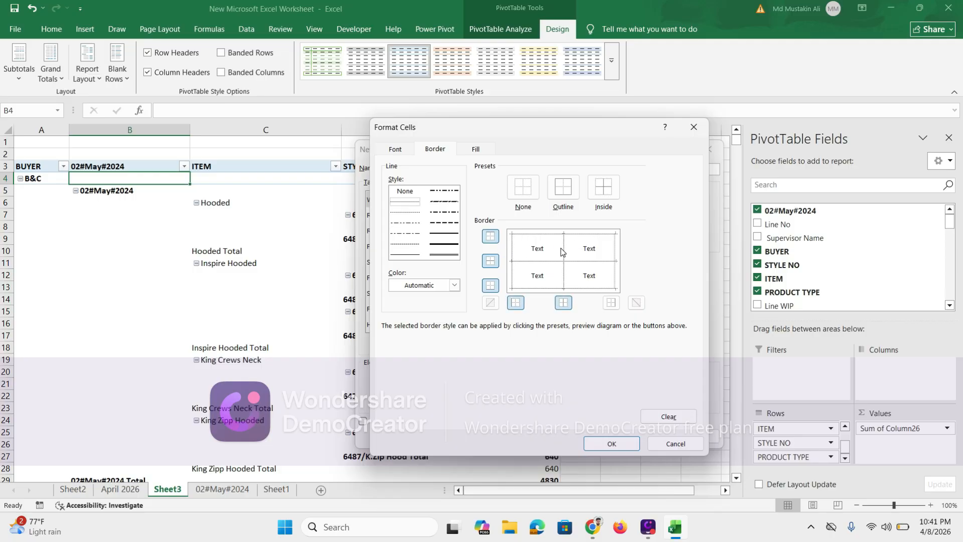
click(614, 249)
click(616, 445)
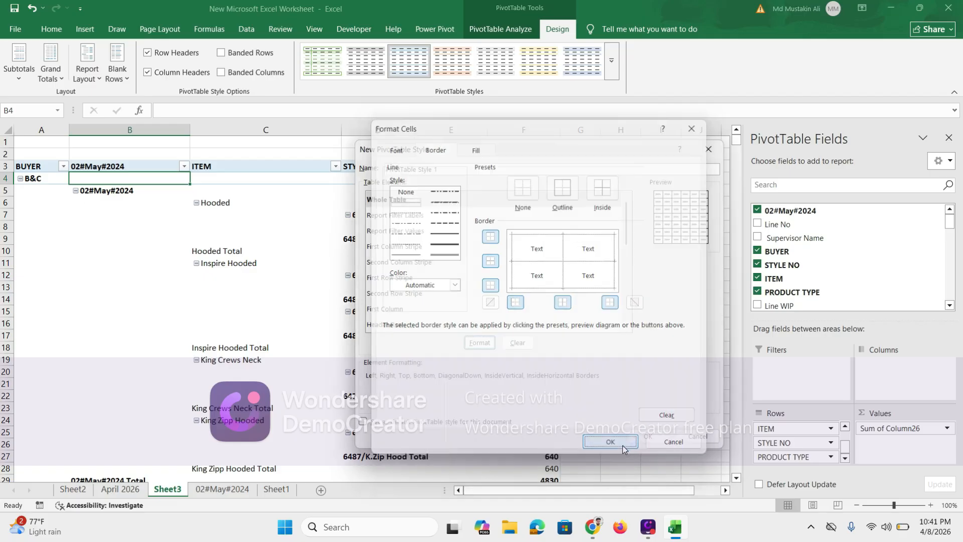
- Save the new bordered style and apply it to the PivotTable
click(647, 438)
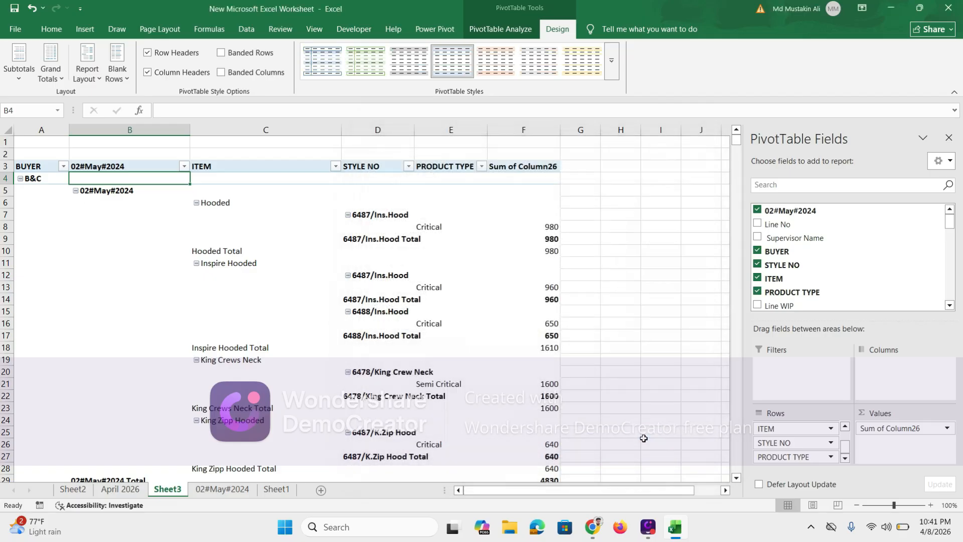
click(617, 63)
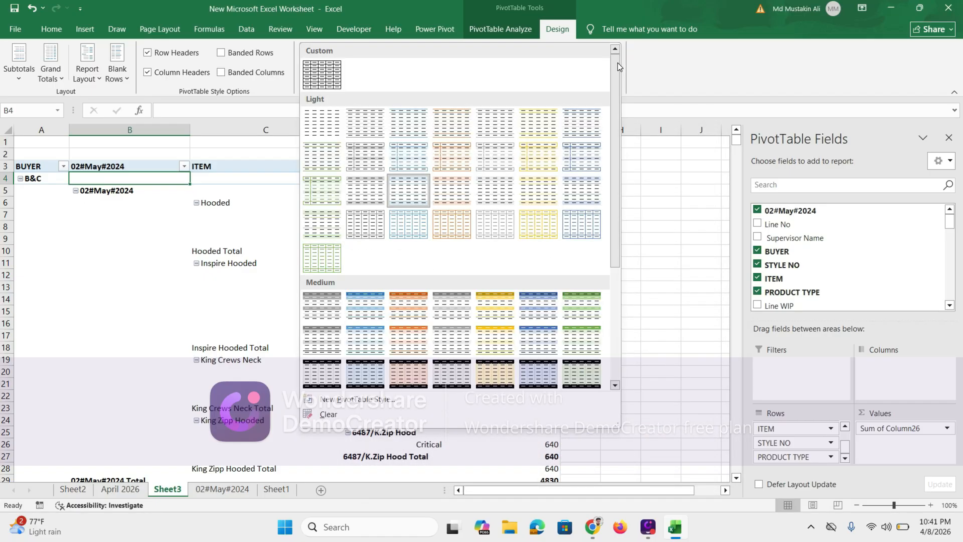
click(331, 86)
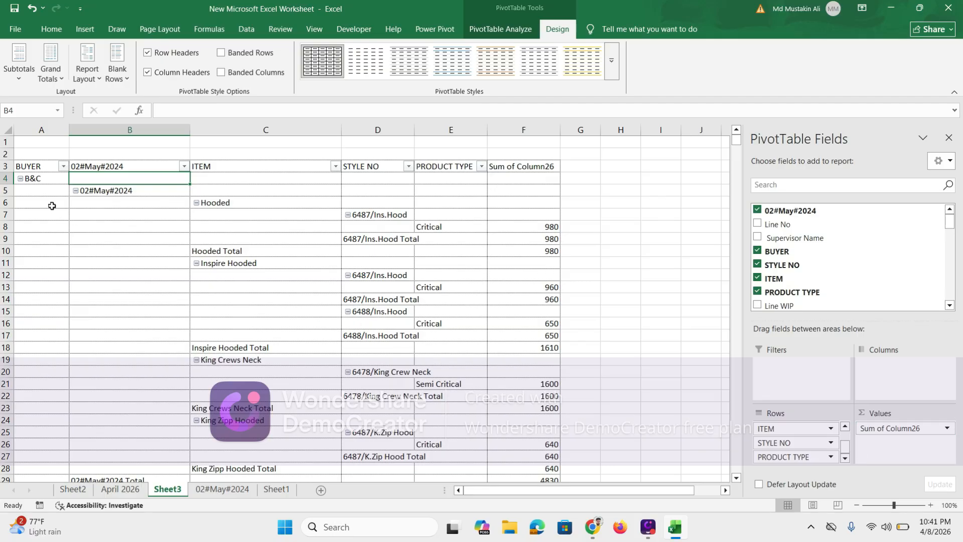
- Examine the bordered PivotTable from the B&C buyer label down through the 02#May#2024 total and the 04#May#2024 group
click(54, 181)
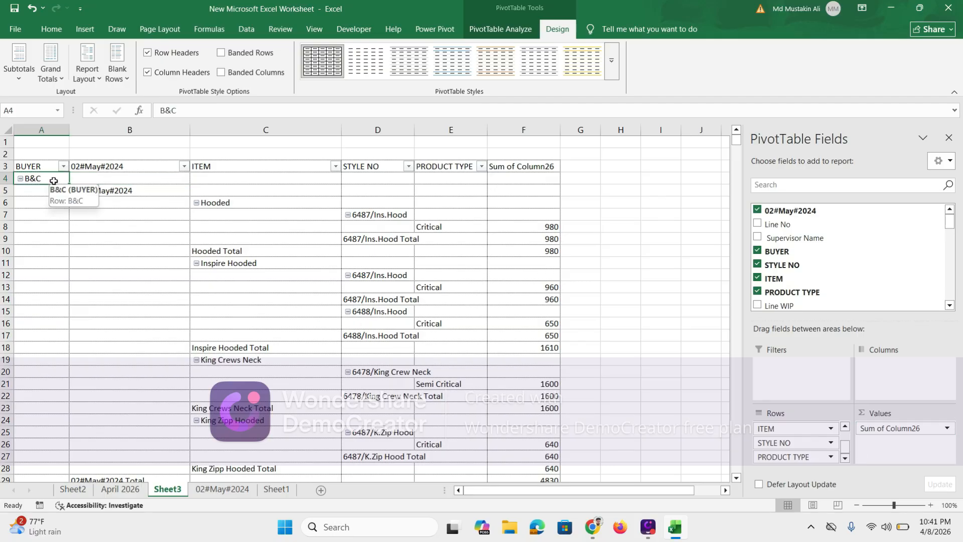
key(Down)
key(Down)
key(Down)
key(Down)
key(Down)
key(Down)
key(Down)
key(Down)
key(Down)
key(Down)
key(Down)
key(Down)
key(Down)
key(Down)
key(Down)
key(Down)
key(Down)
key(Down)
key(Down)
key(Down)
key(Down)
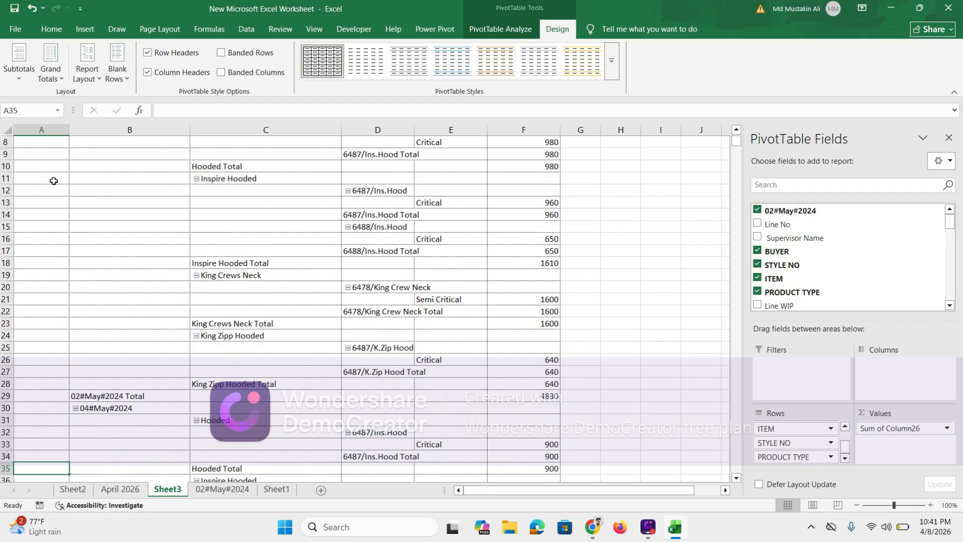
key(Down)
key(Down)
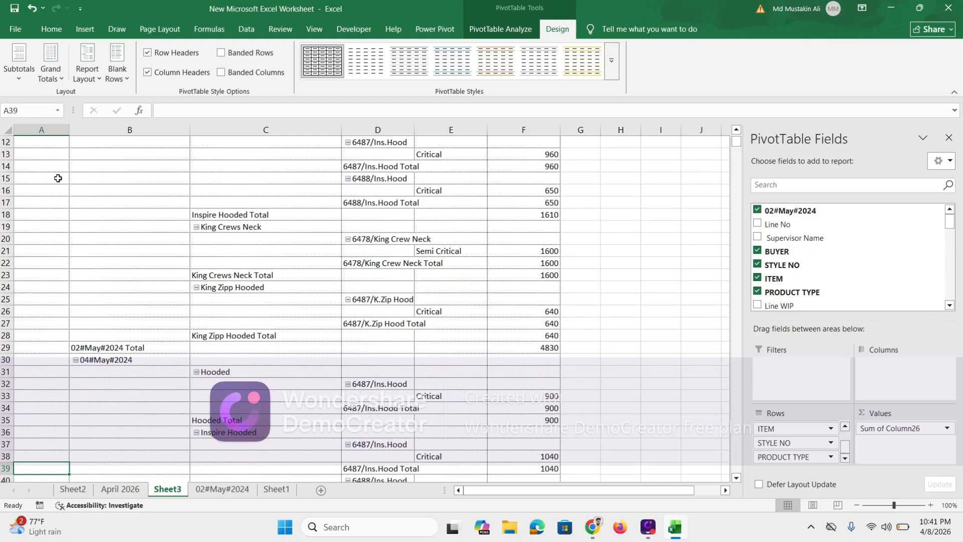
click(41, 343)
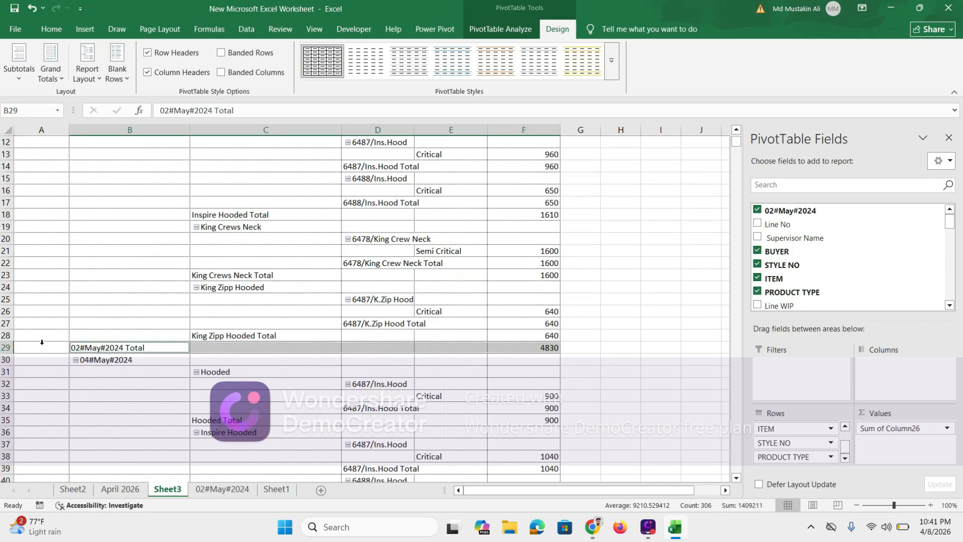
- Turn on merging and centering of cells with labels in the PivotTable's layout and format options
click(40, 179)
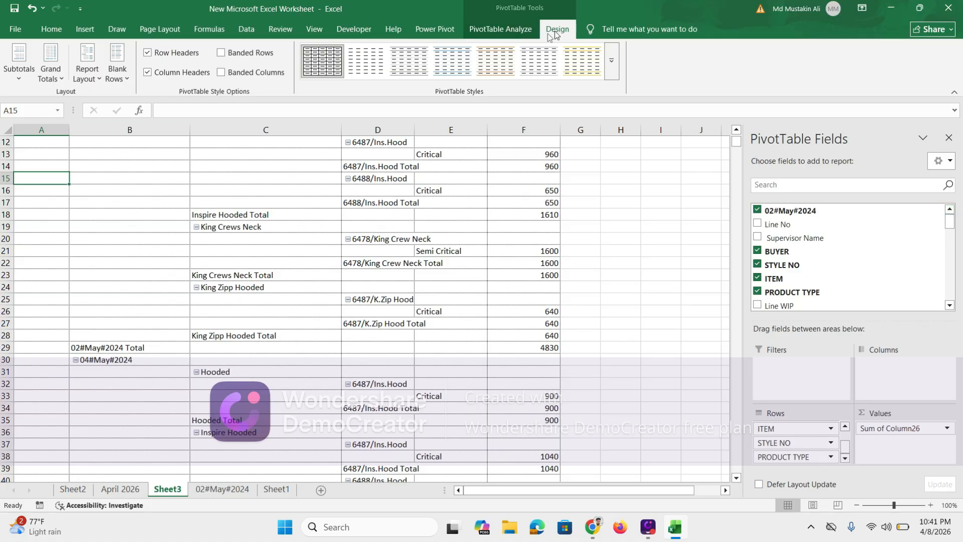
click(509, 36)
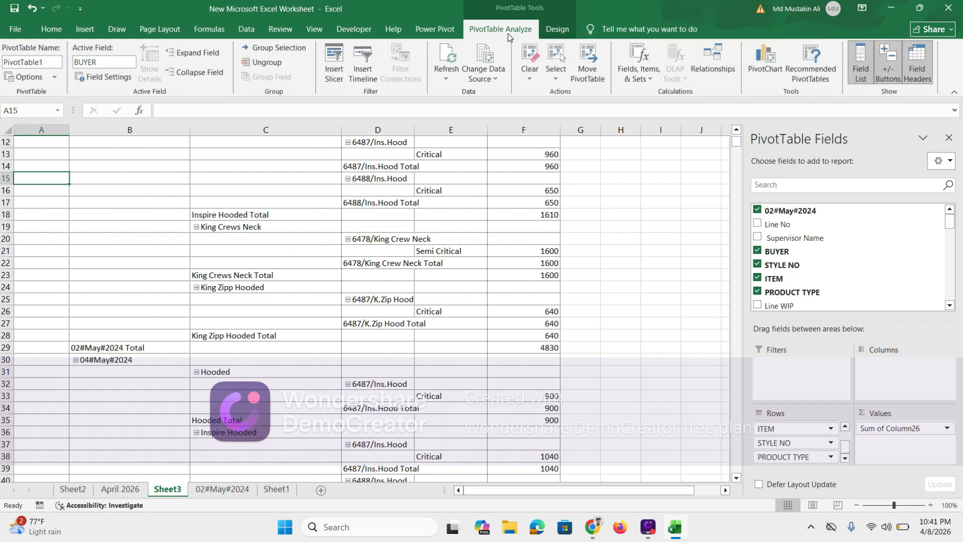
click(30, 78)
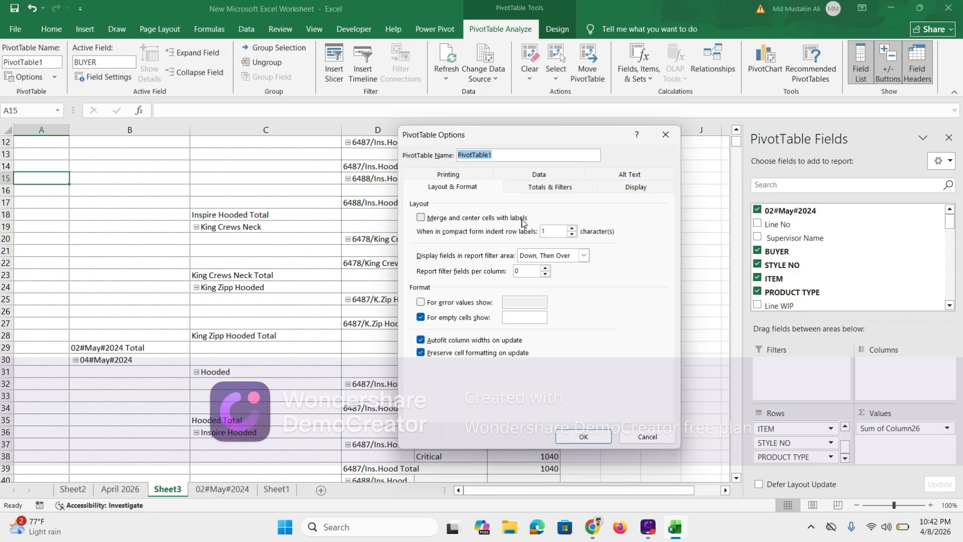
click(421, 218)
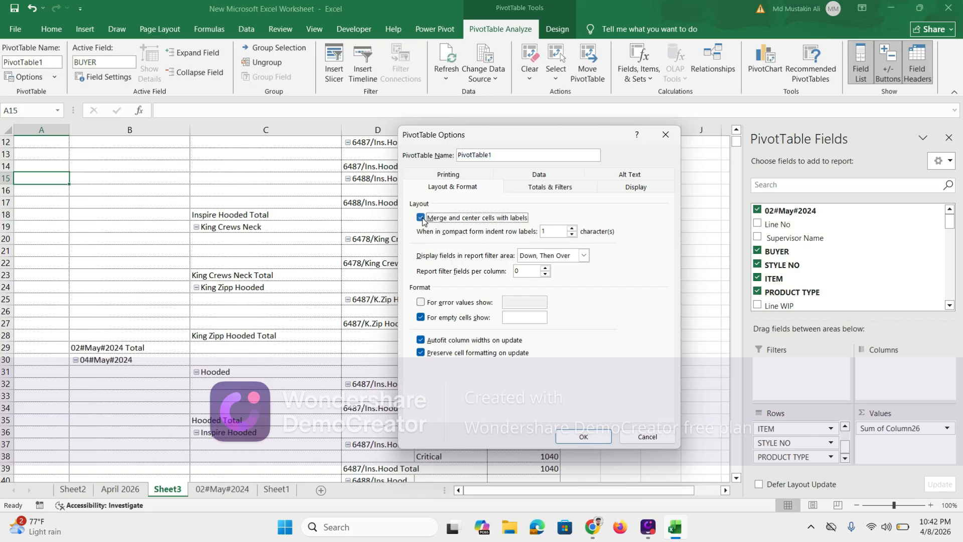
click(581, 437)
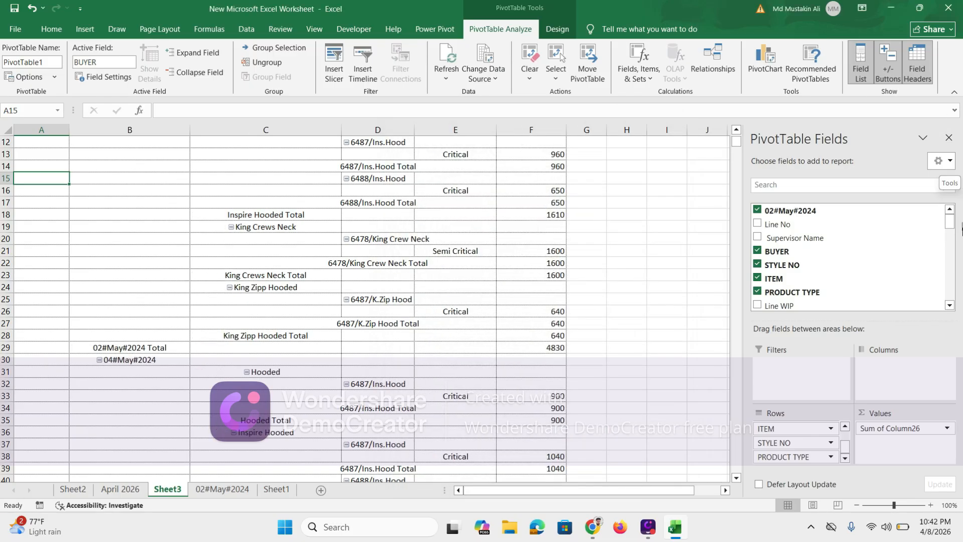
- Turn off merging and centering of cells with labels in the PivotTable's layout and format options
click(586, 215)
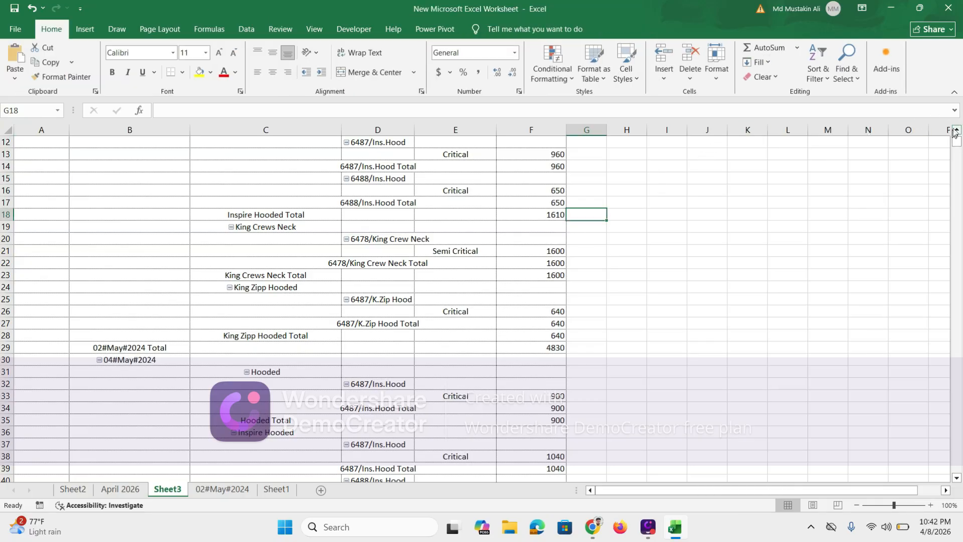
click(955, 132)
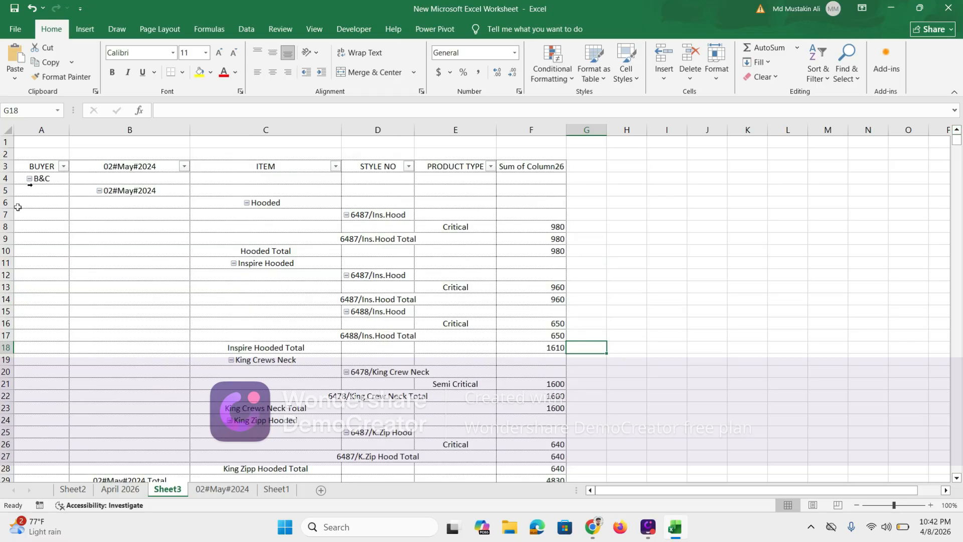
click(44, 181)
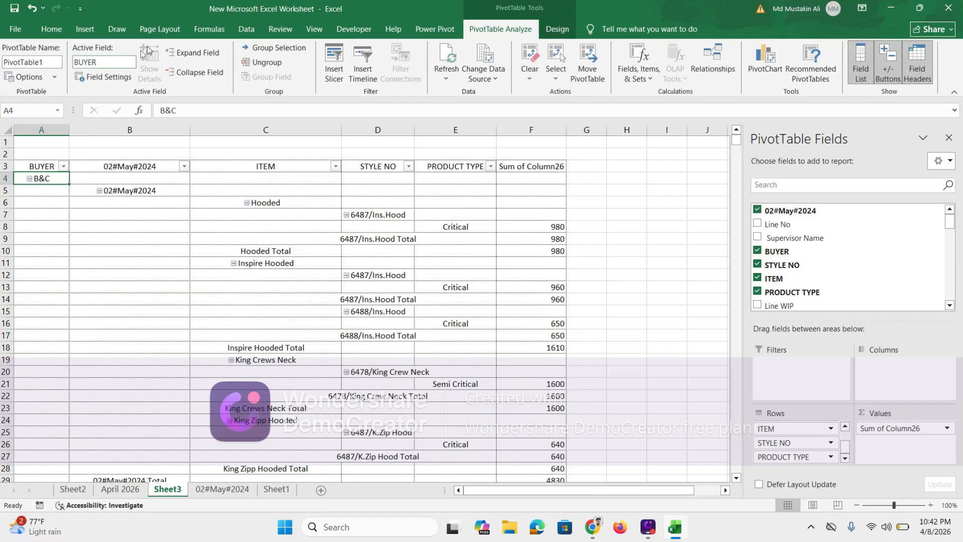
click(25, 77)
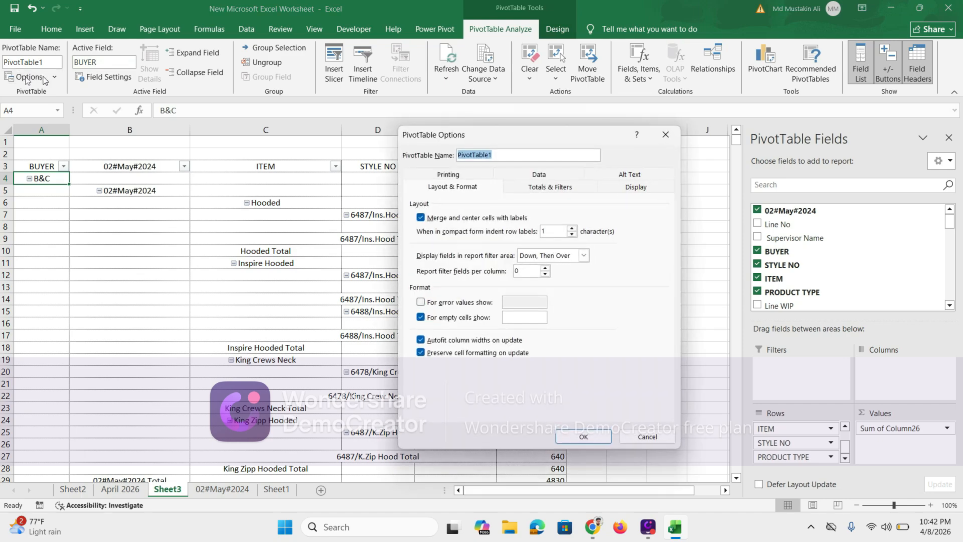
click(420, 219)
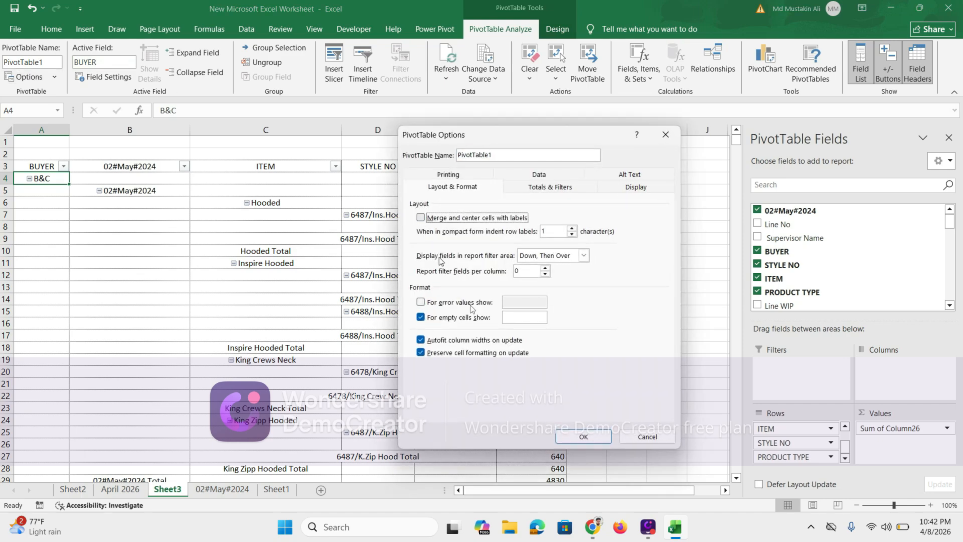
click(583, 437)
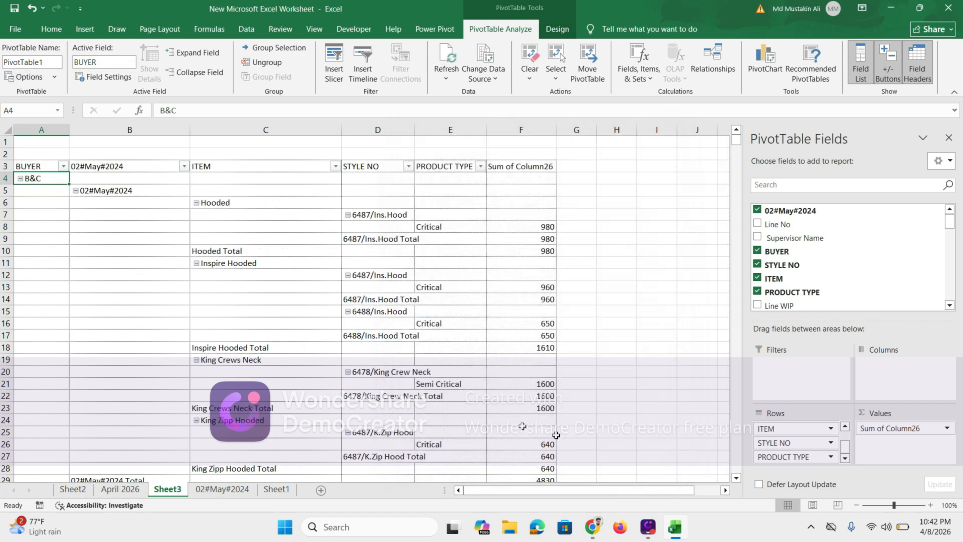
- Re-enable merging and centering of cells with labels for the PivotTable
click(38, 80)
click(421, 218)
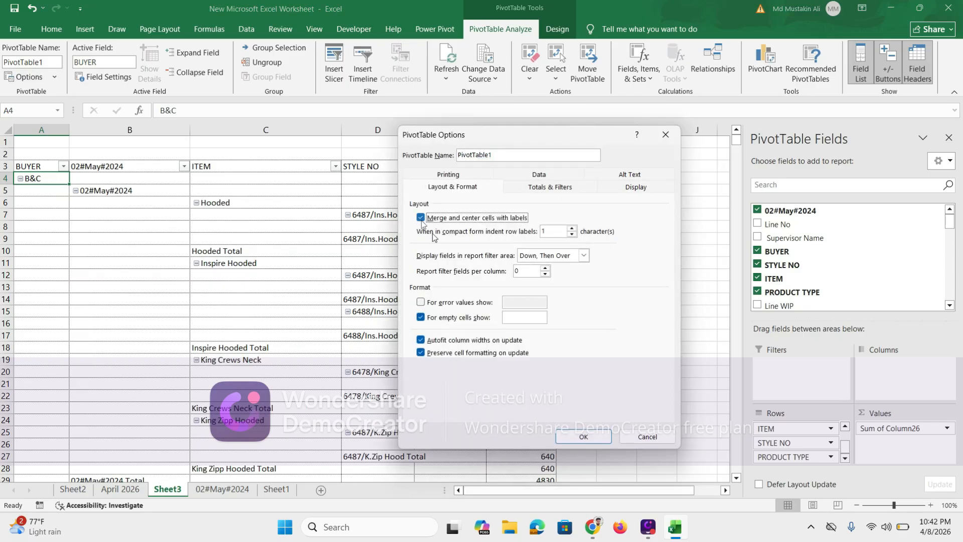
click(578, 434)
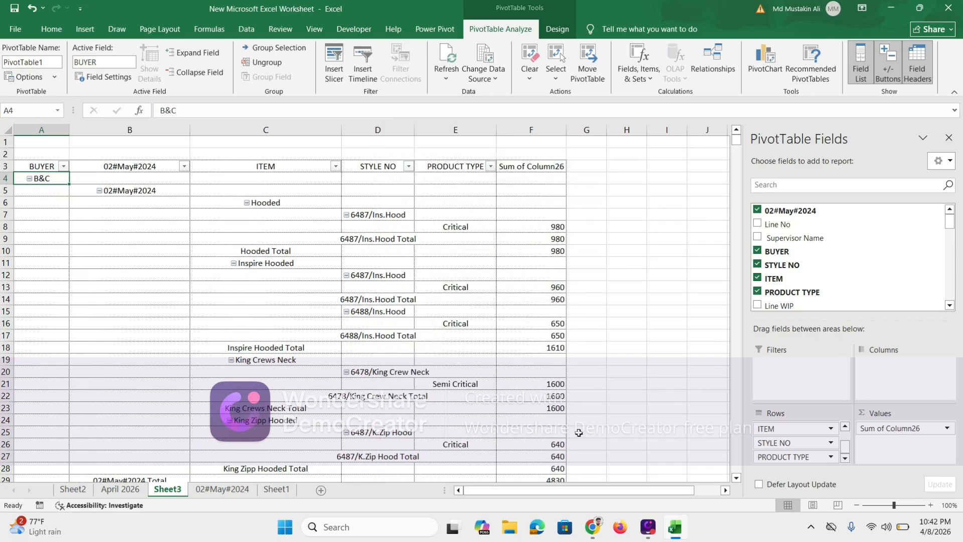
- Try the outline form for the PivotTable's report layout and switch it to tabular form
click(551, 29)
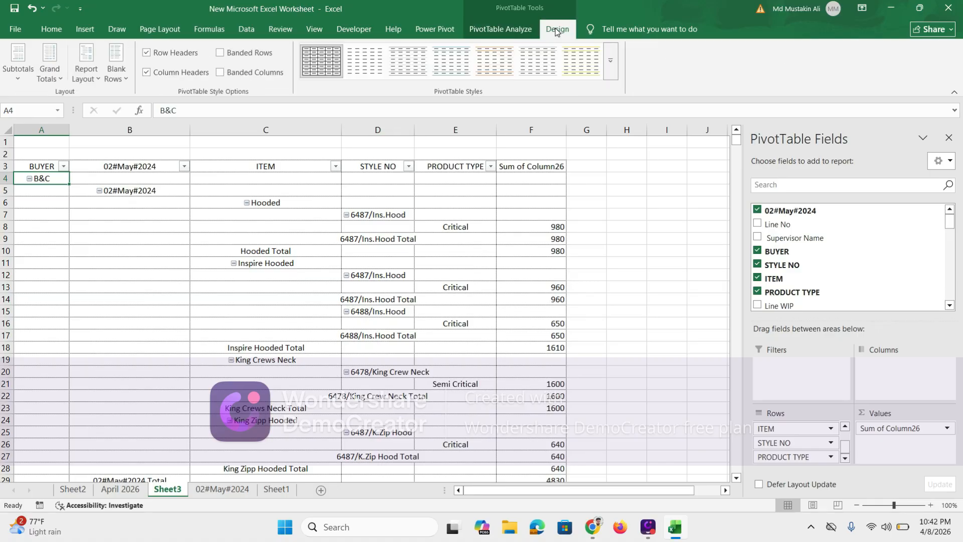
click(92, 77)
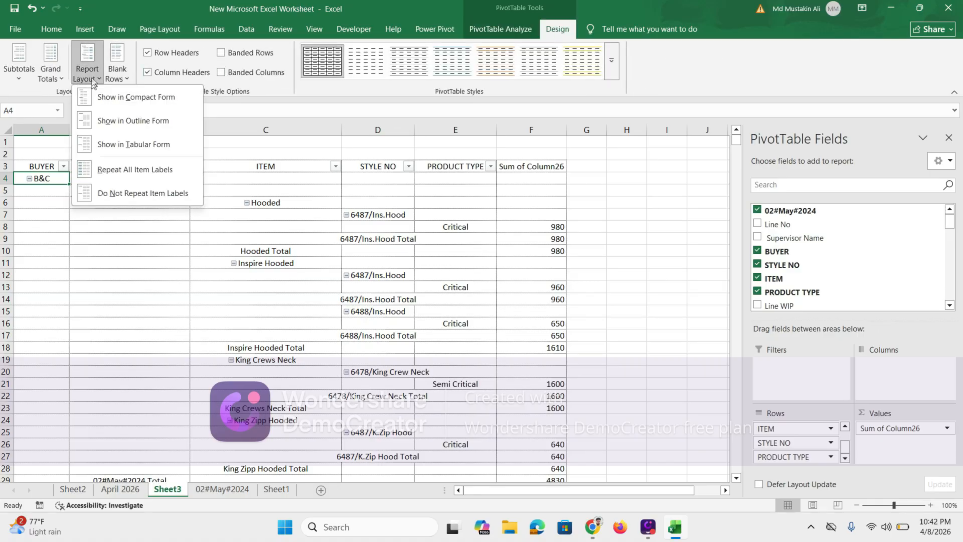
click(106, 121)
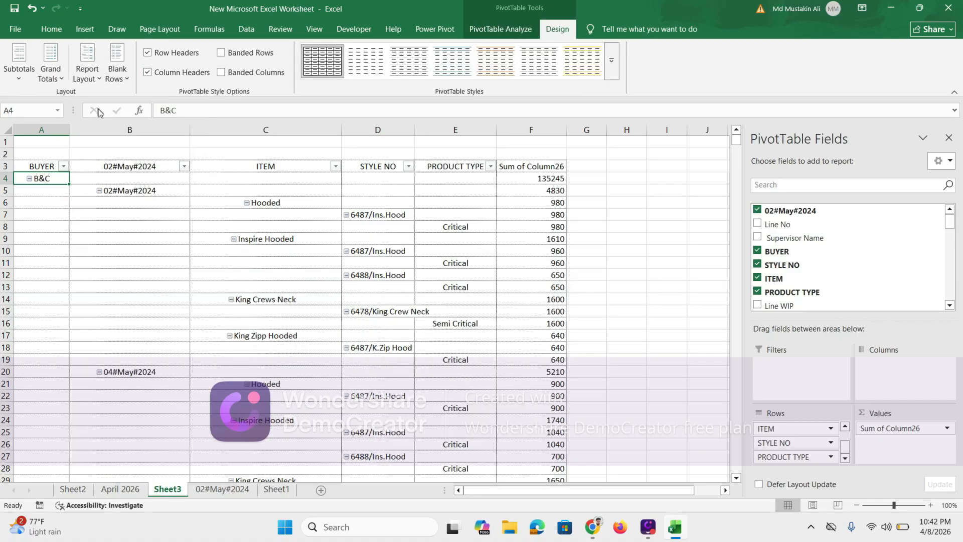
click(87, 75)
click(115, 144)
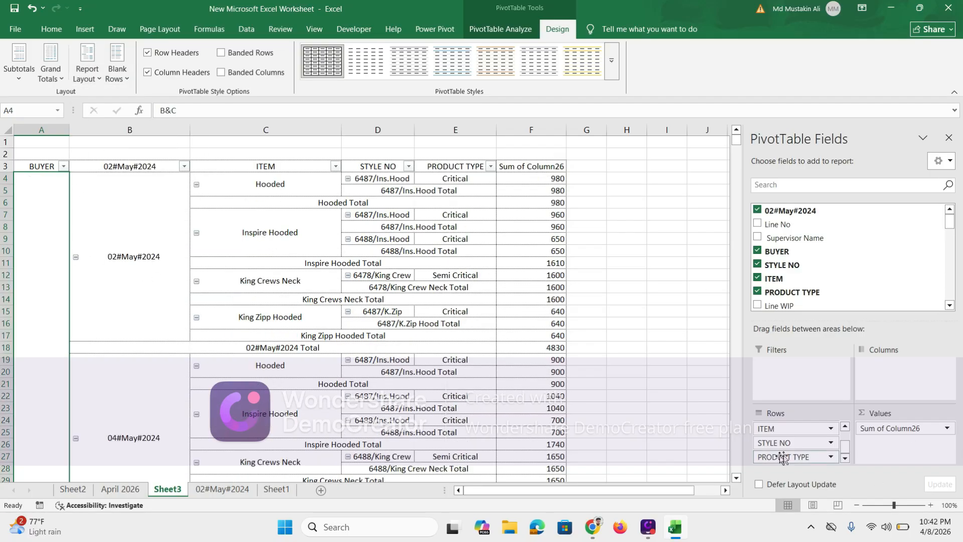
- Examine the tabular PivotTable's merged labels and subtotal rows across the 02#May#2024 and 04#May#2024 groups
click(736, 479)
click(737, 479)
click(736, 480)
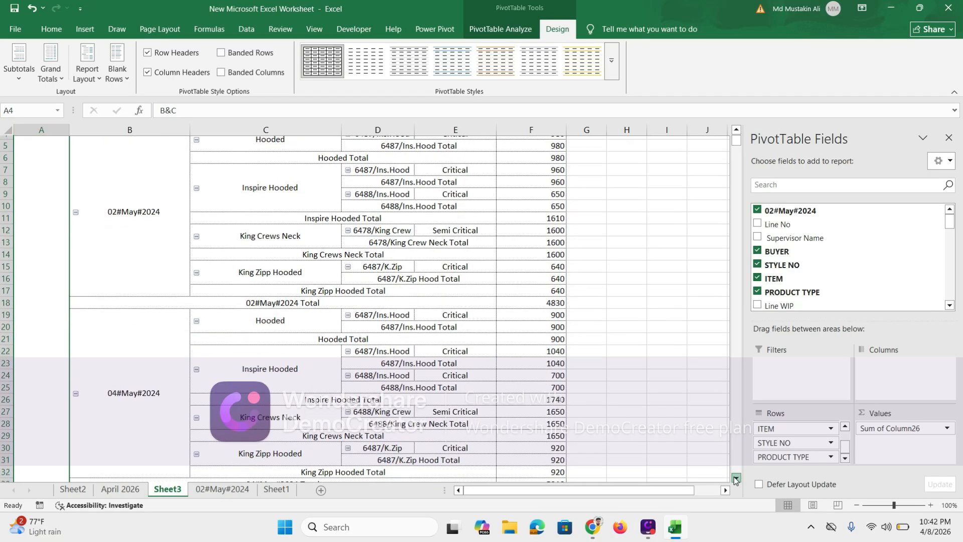
click(736, 480)
click(736, 130)
click(736, 130)
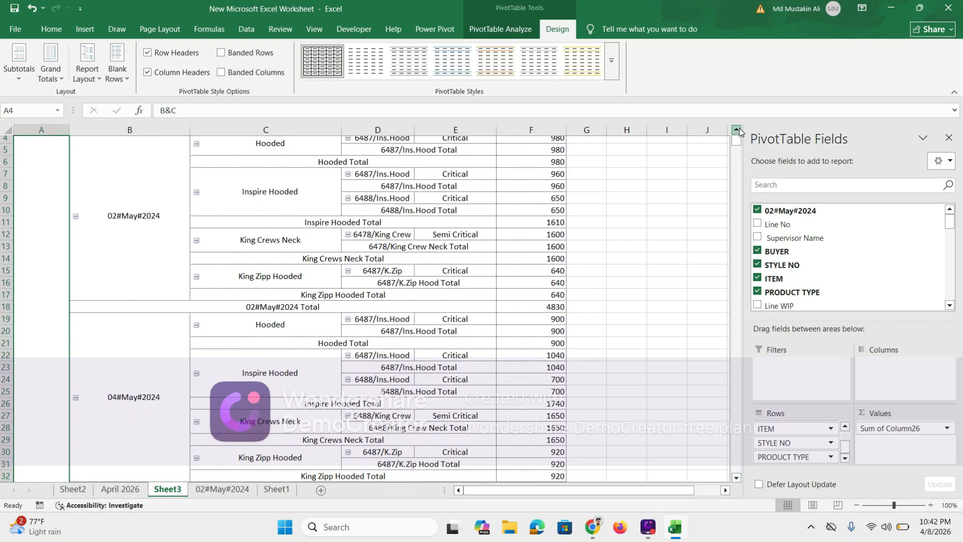
click(736, 129)
click(737, 129)
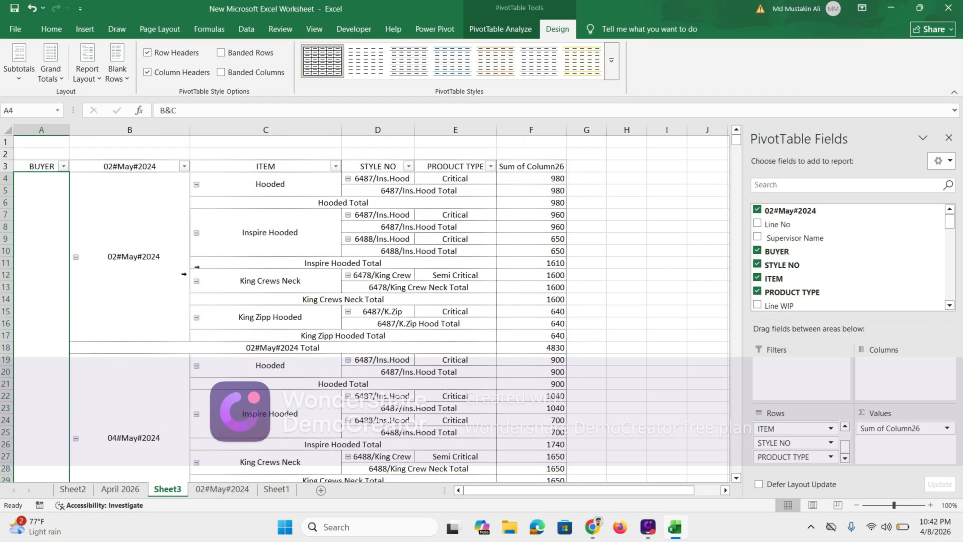
click(161, 272)
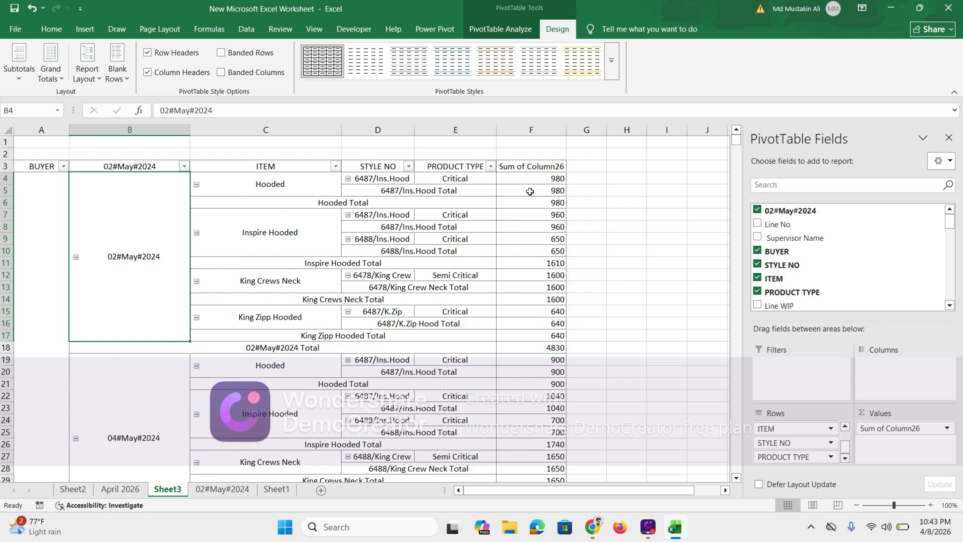
- Set the subtotals of the STYLE NO field to None in its field settings
click(451, 191)
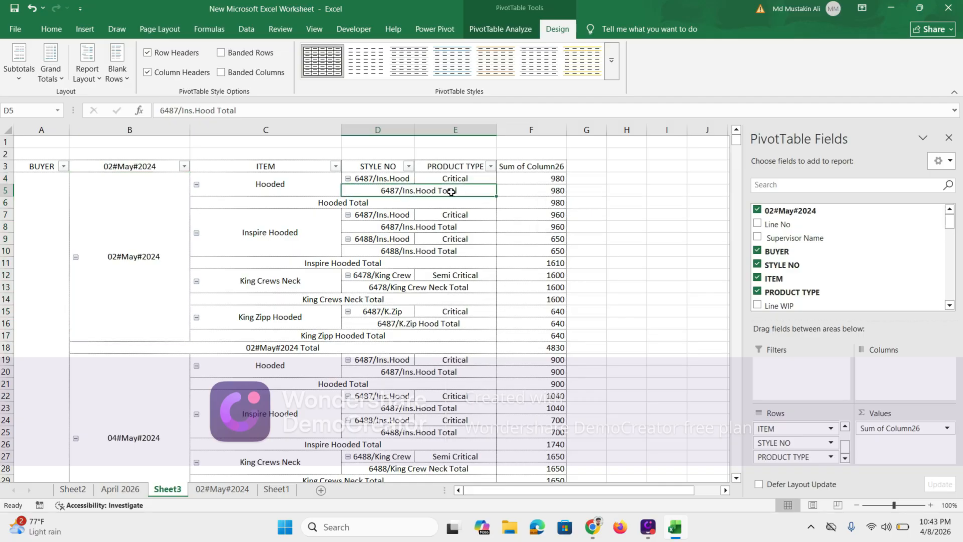
right_click(362, 192)
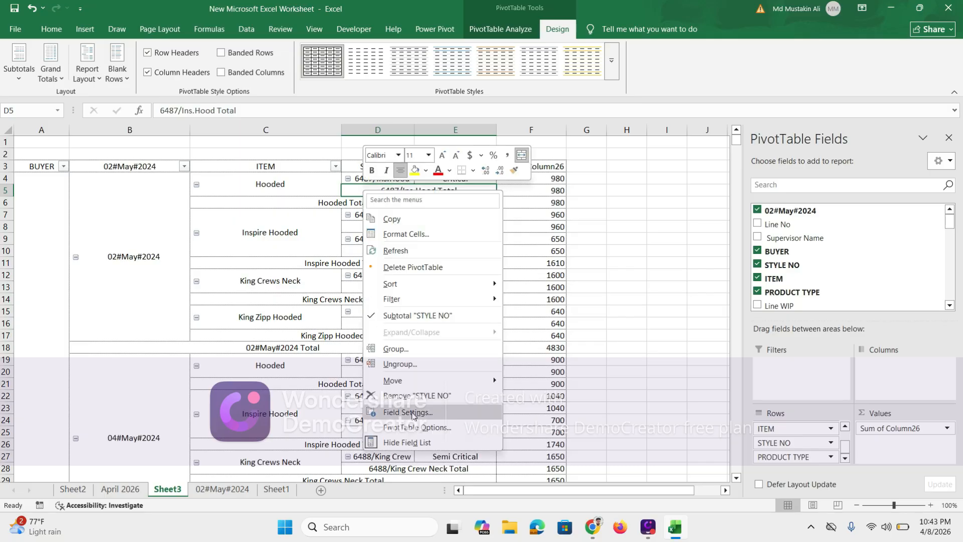
click(411, 412)
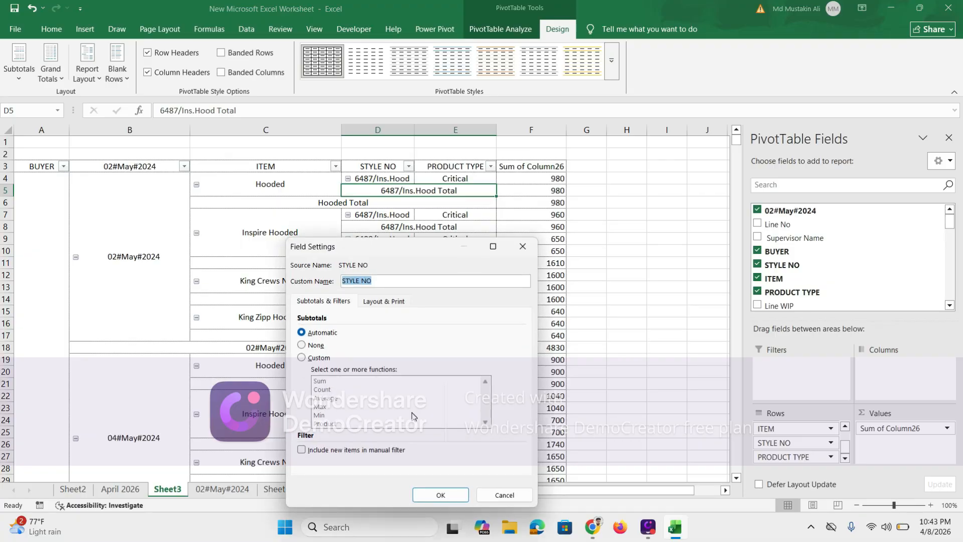
click(316, 346)
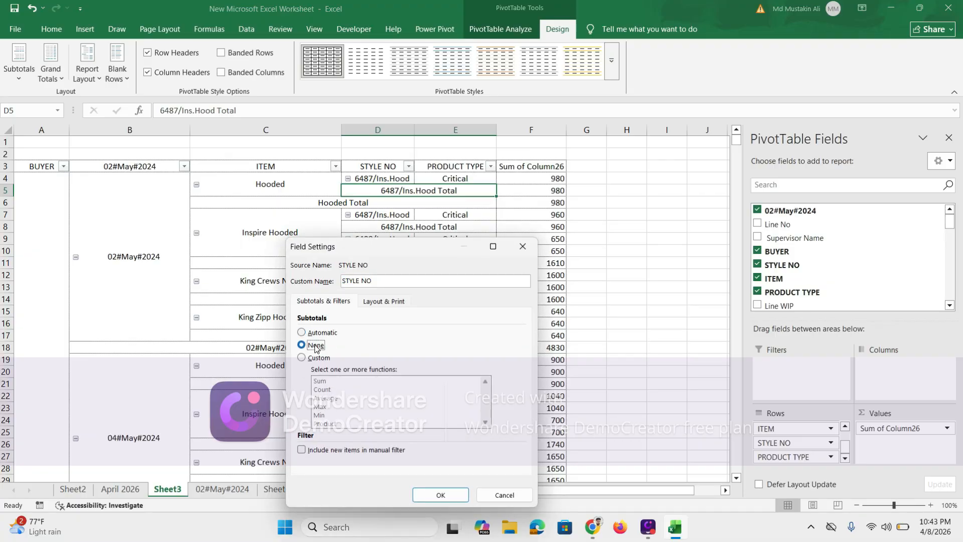
click(451, 493)
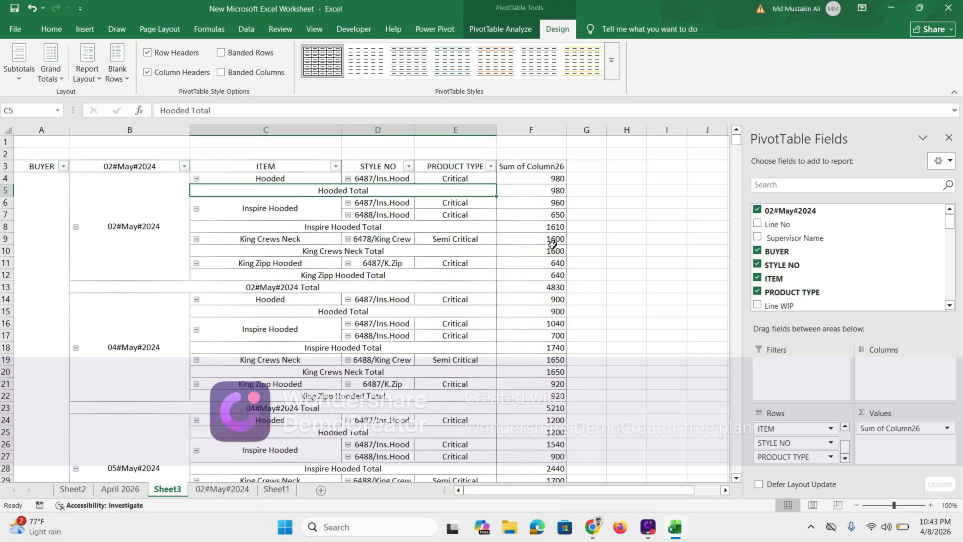
click(611, 189)
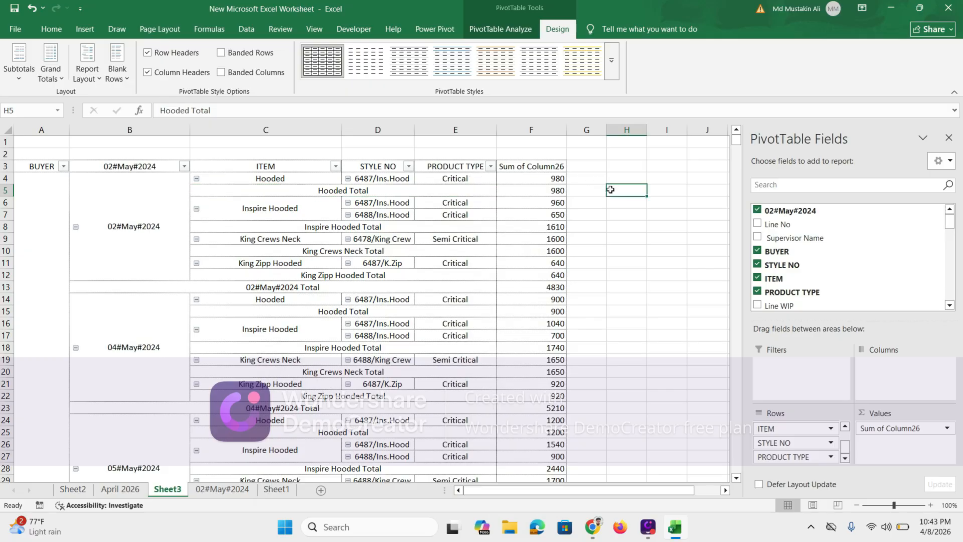
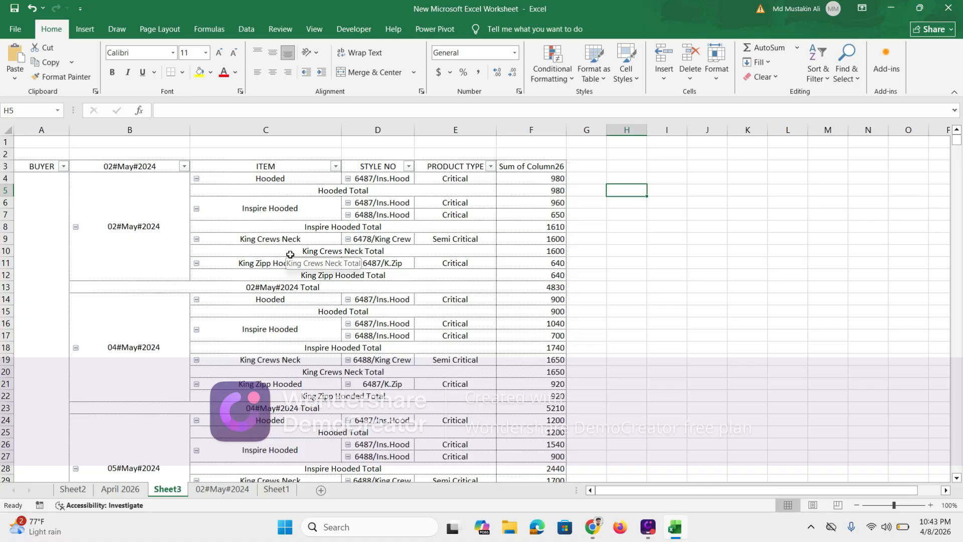
- Modify the custom PivotTable Style 1 by giving its Subtotal Column 1 element a light gold background fill, and save the style
click(329, 287)
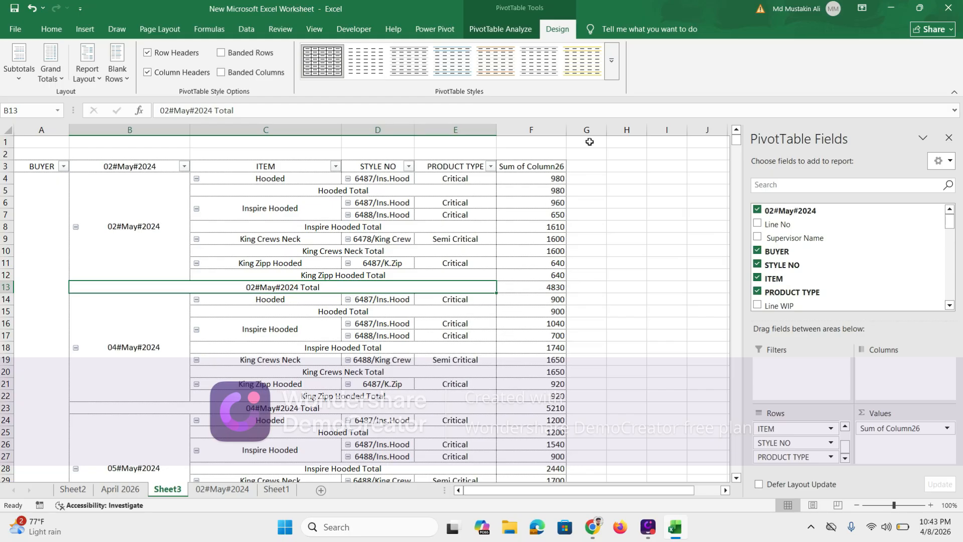
right_click(325, 61)
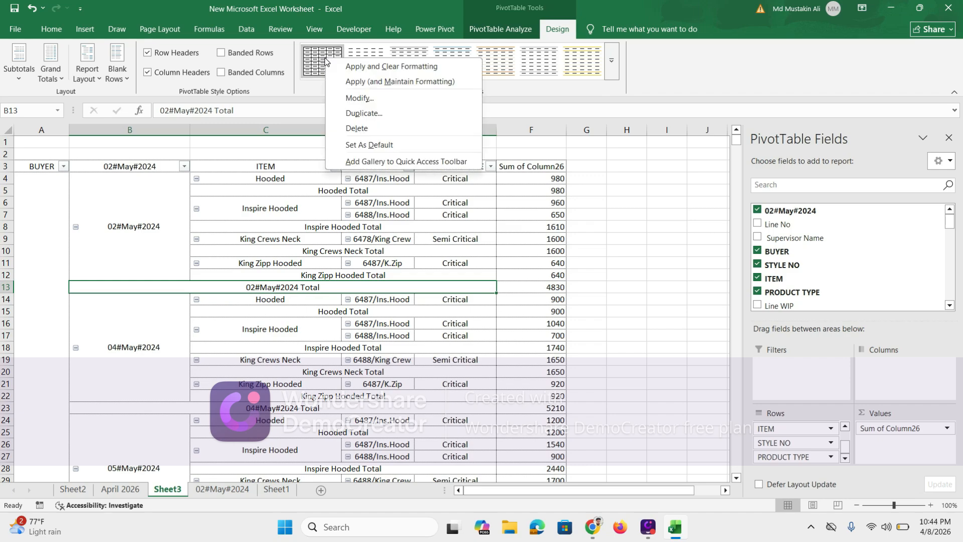
click(359, 98)
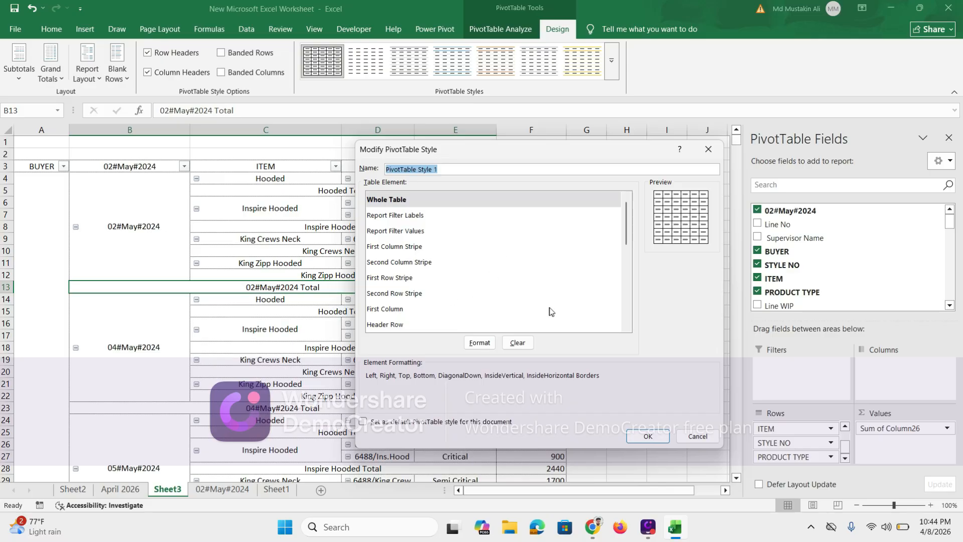
click(627, 327)
click(627, 328)
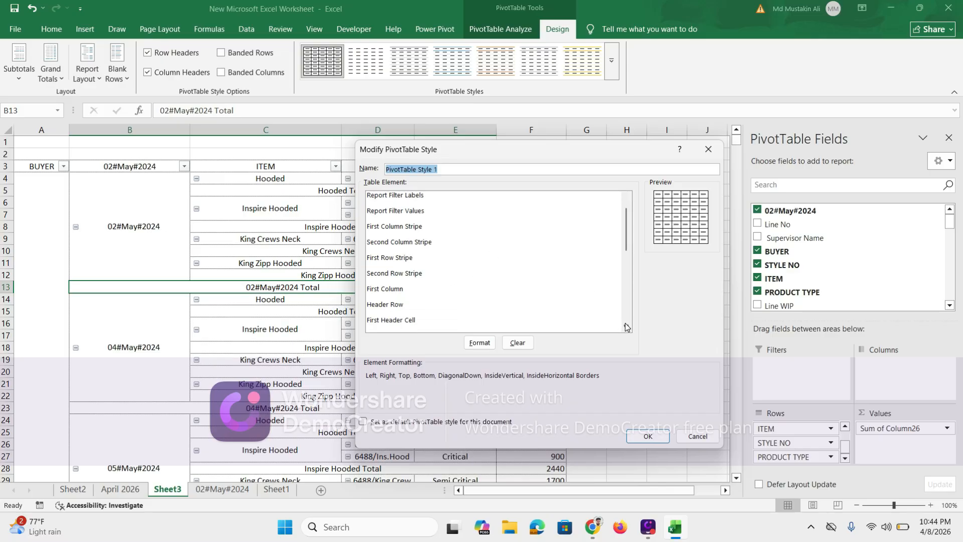
click(627, 327)
click(627, 327)
click(626, 327)
click(626, 327)
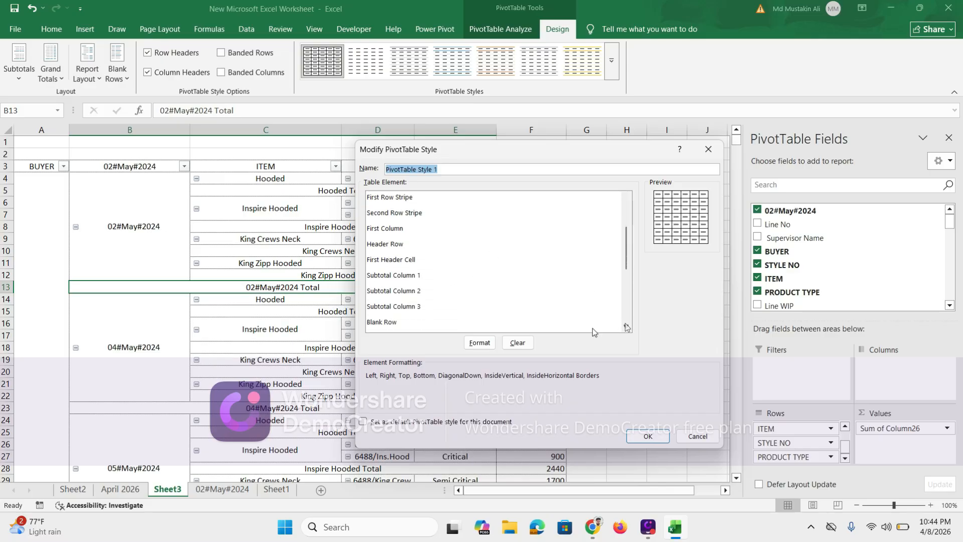
click(409, 276)
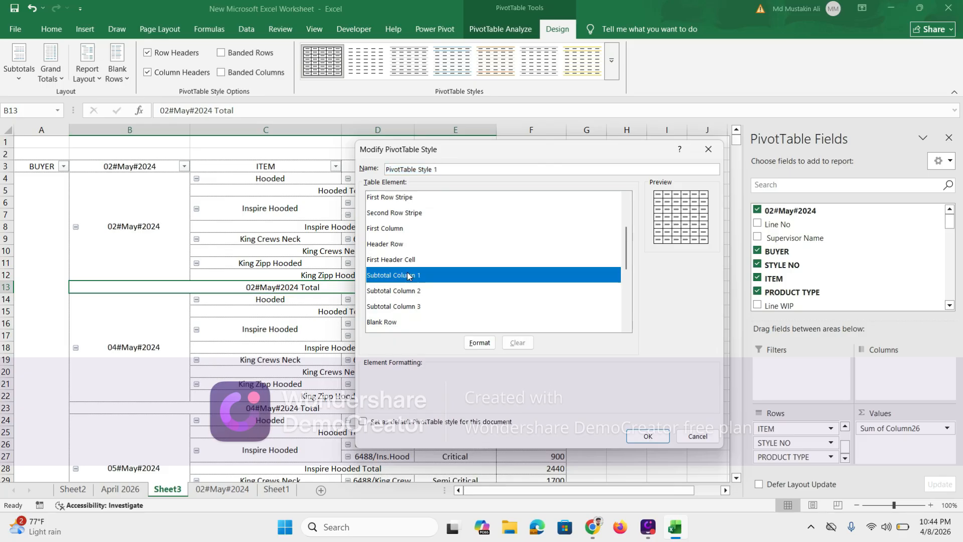
click(480, 343)
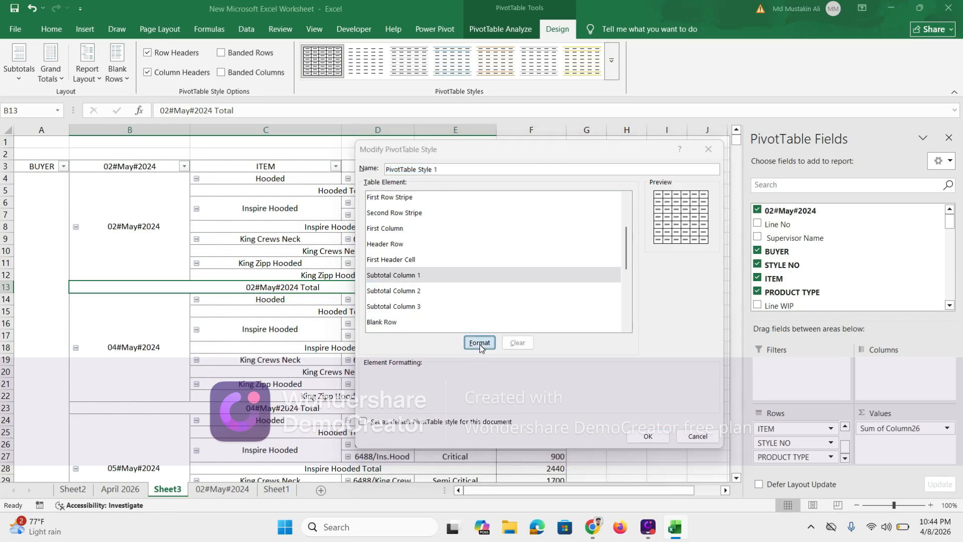
click(477, 149)
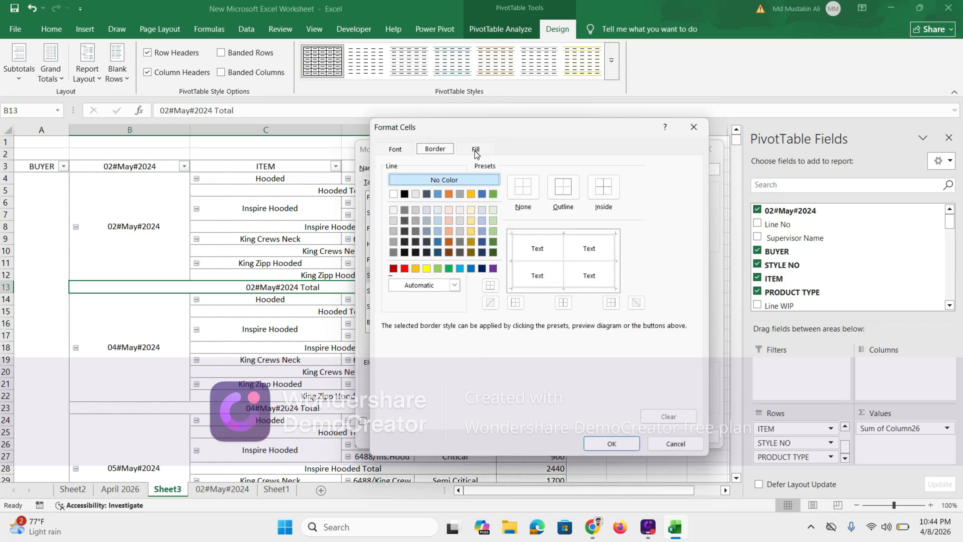
click(471, 210)
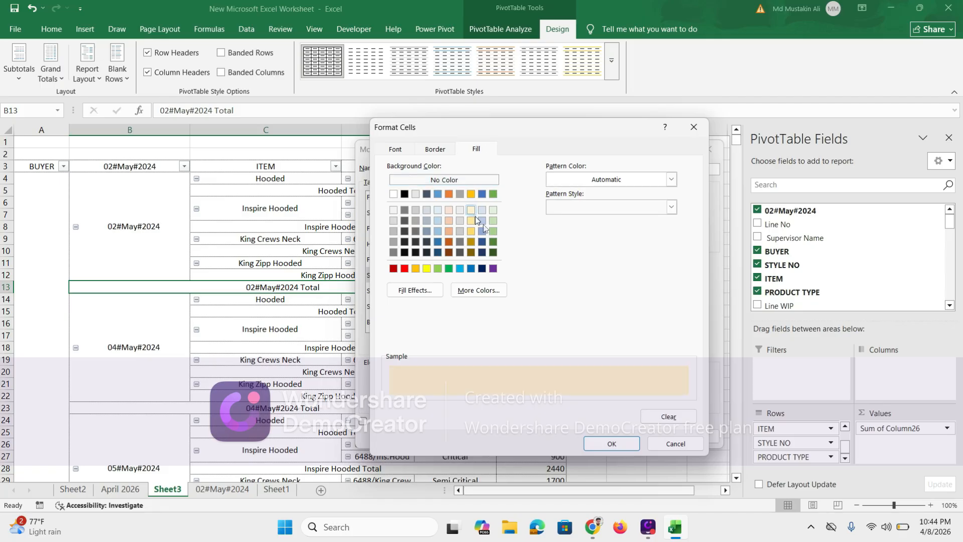
click(601, 444)
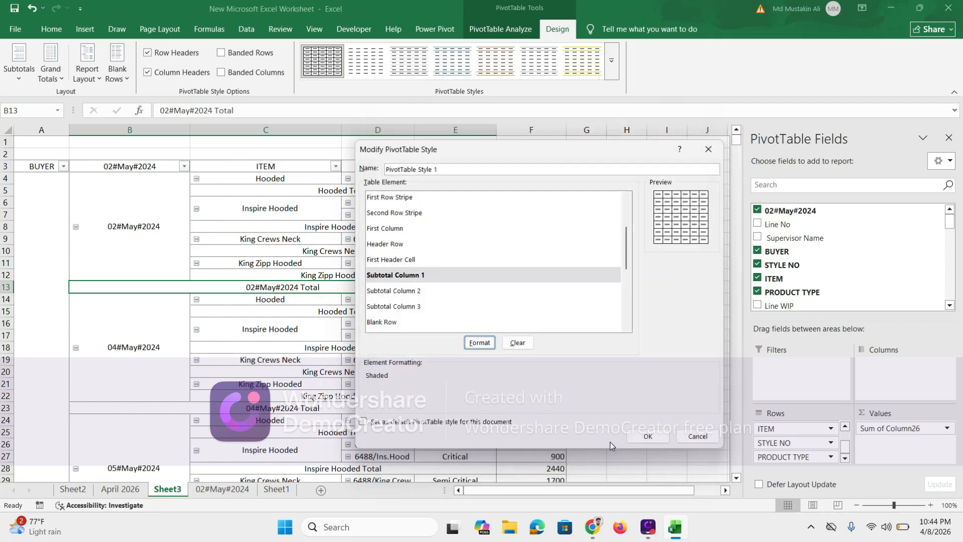
click(646, 436)
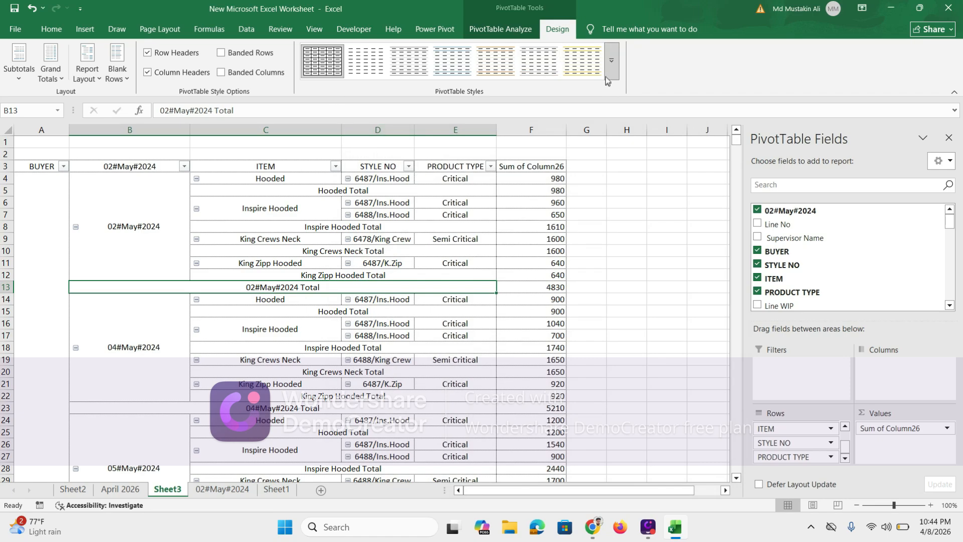
- Reapply the custom PivotTable Style 1 to the PivotTable
click(611, 62)
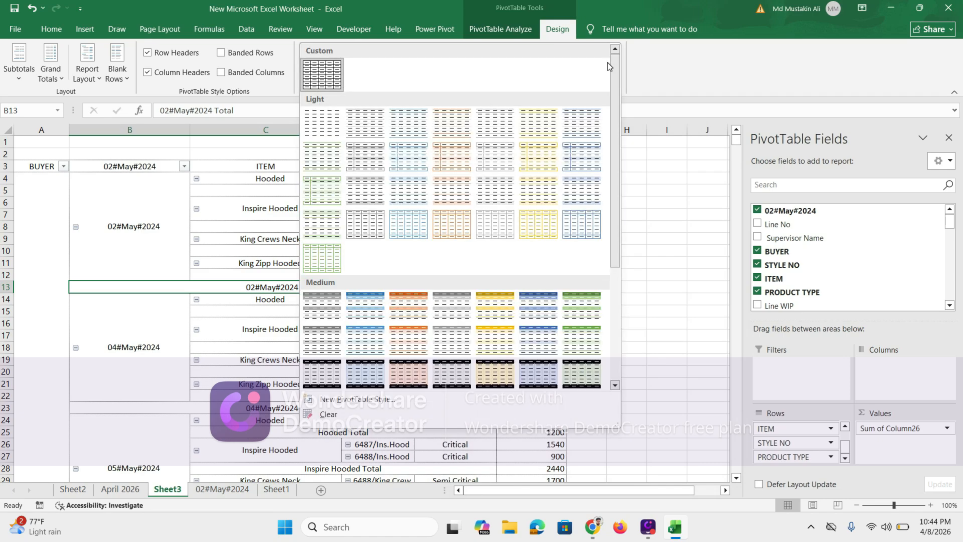
click(331, 88)
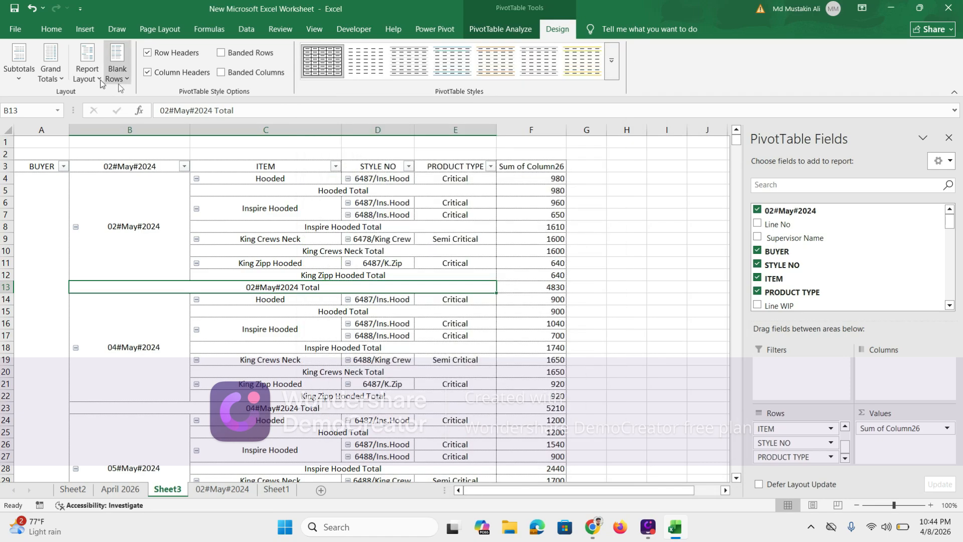
click(51, 28)
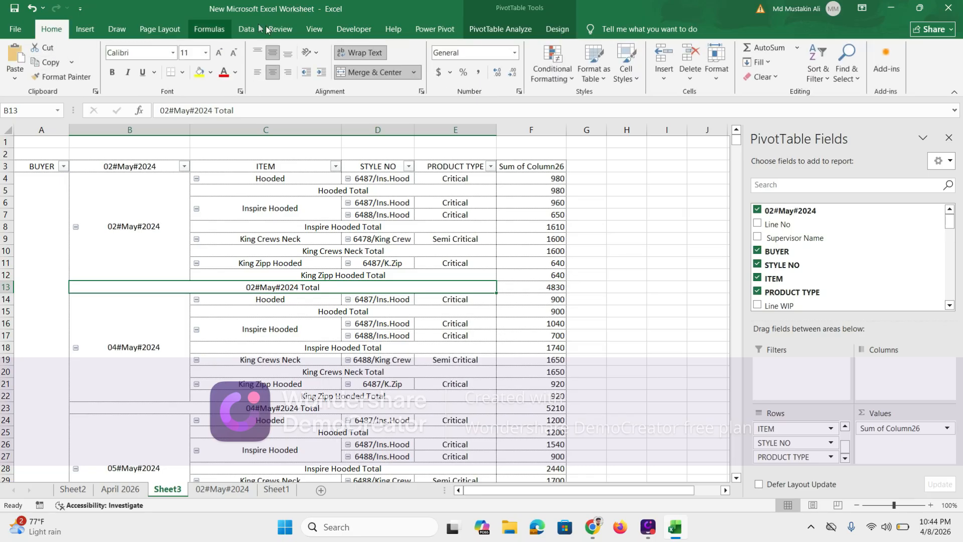
click(558, 30)
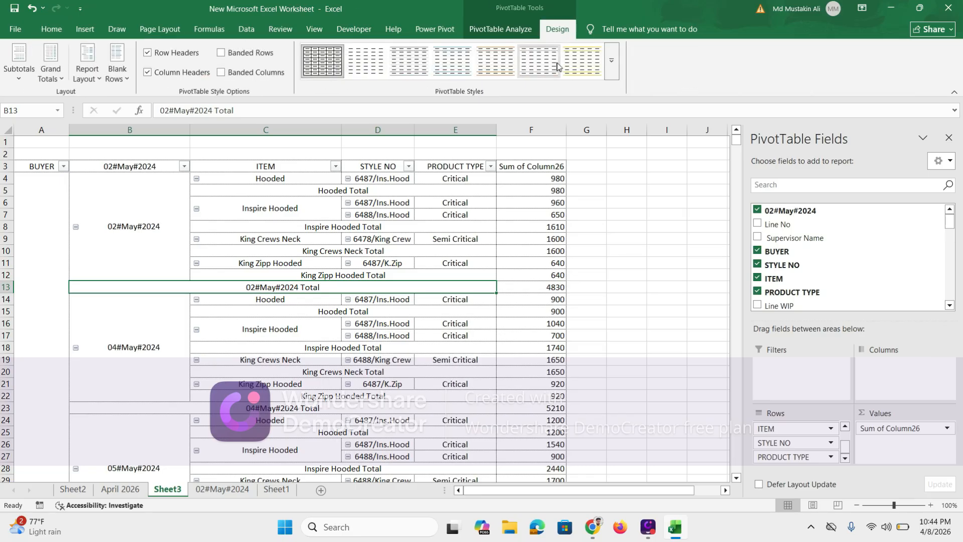
click(613, 64)
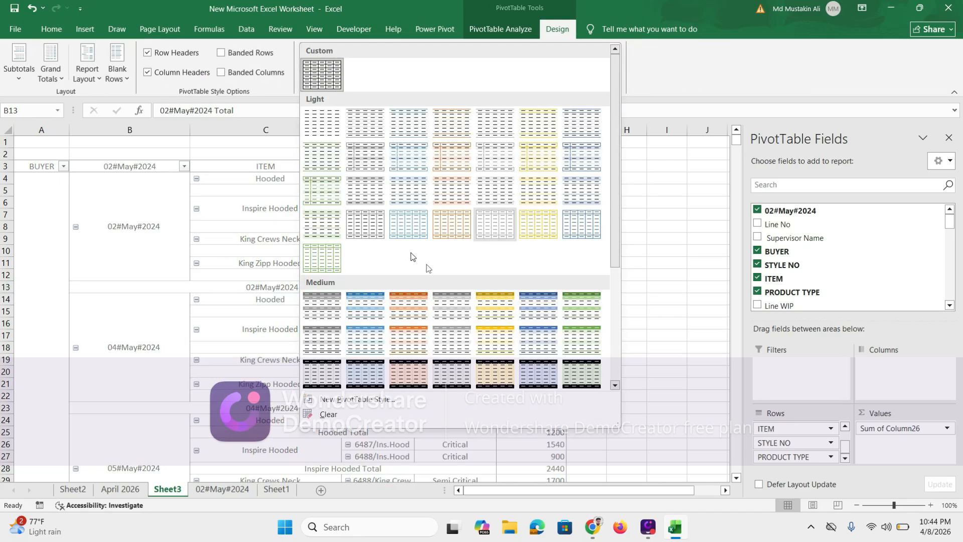
click(325, 79)
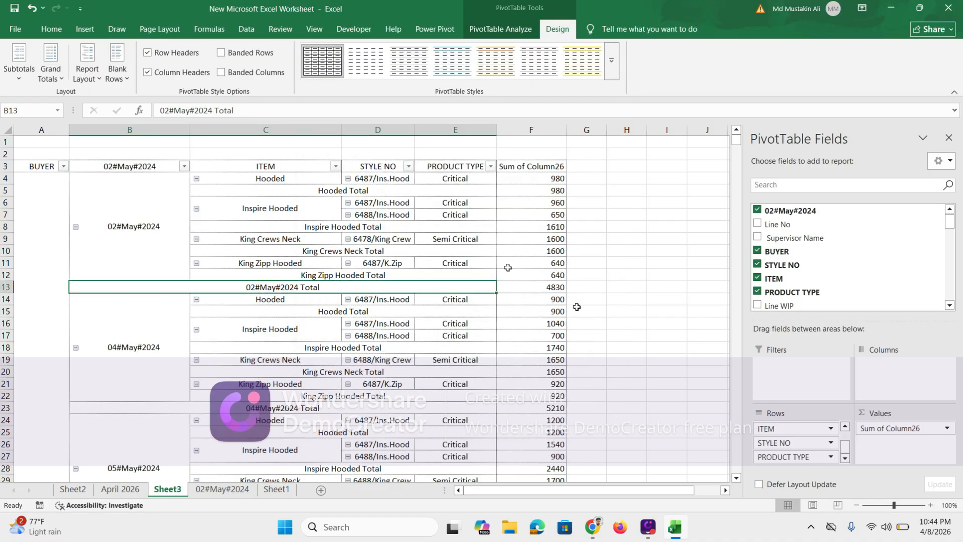
- Fill the 02#May#2024 Total row, from its merged label through its Sum of Column26 value, with the lightest gold theme colour
click(657, 288)
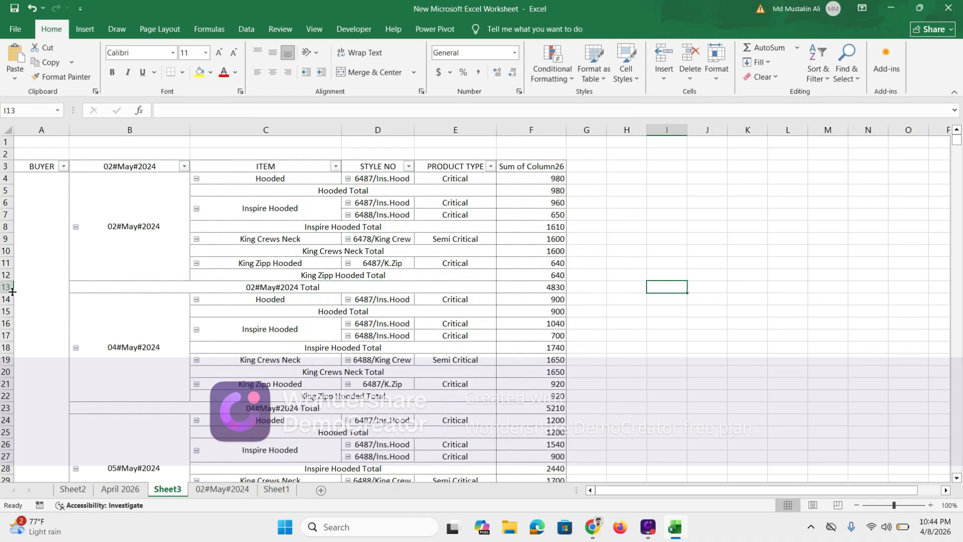
click(12, 291)
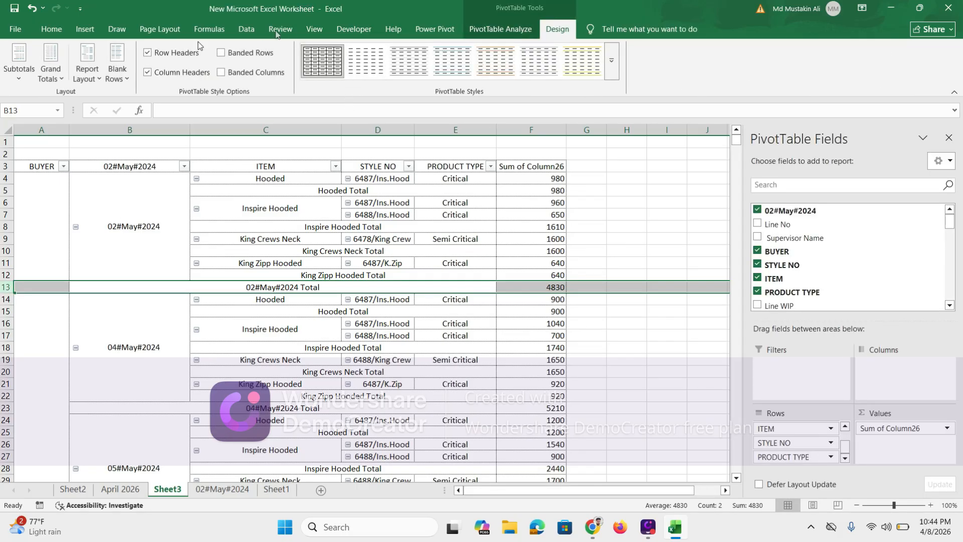
click(52, 29)
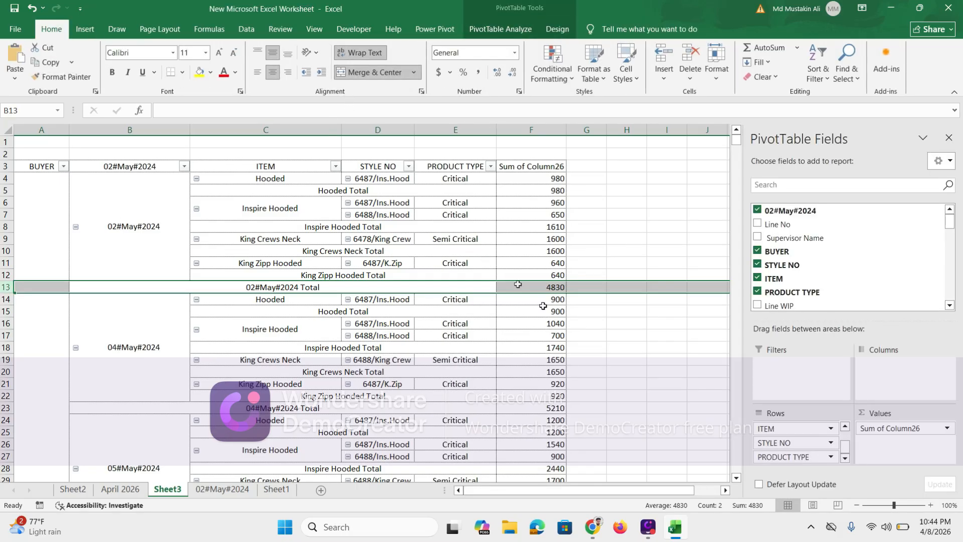
click(587, 347)
drag(114, 287, 551, 286)
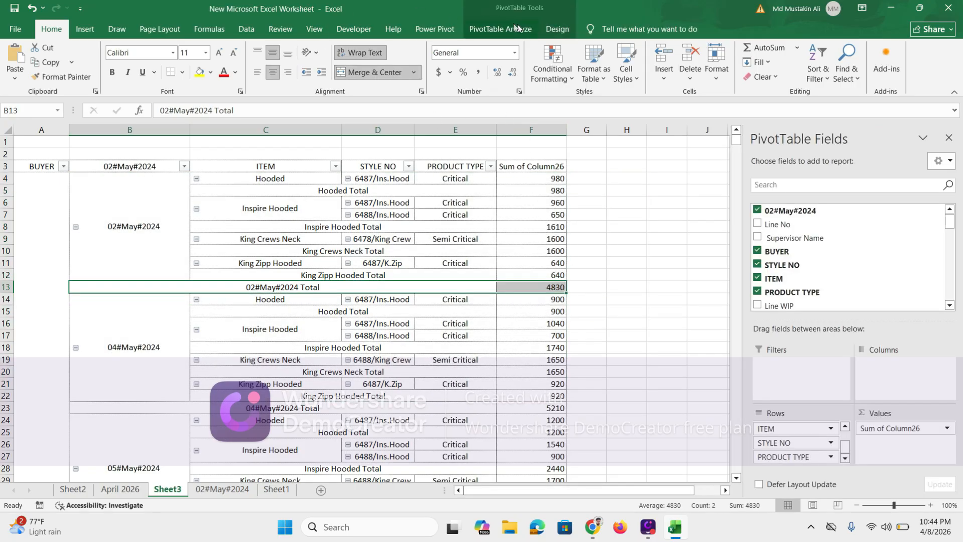
click(545, 29)
click(52, 29)
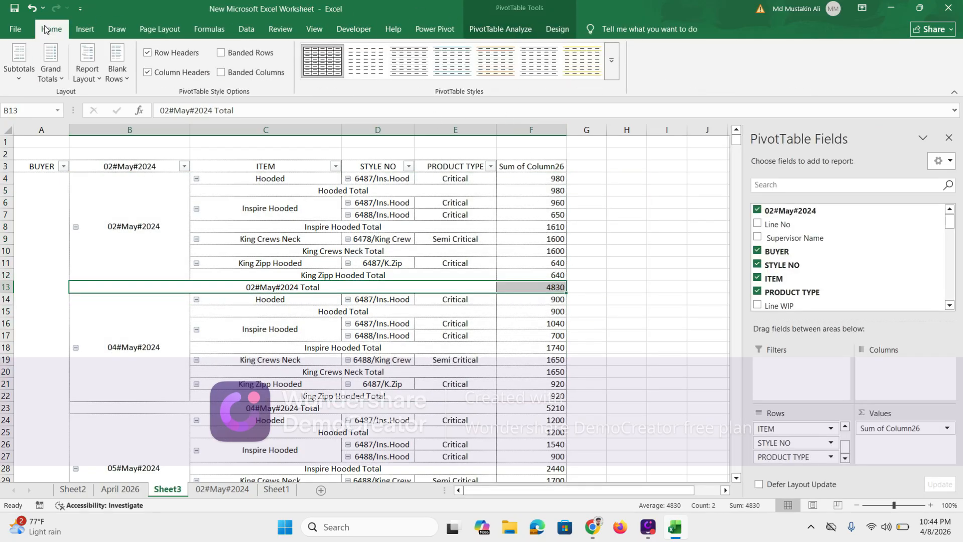
click(211, 72)
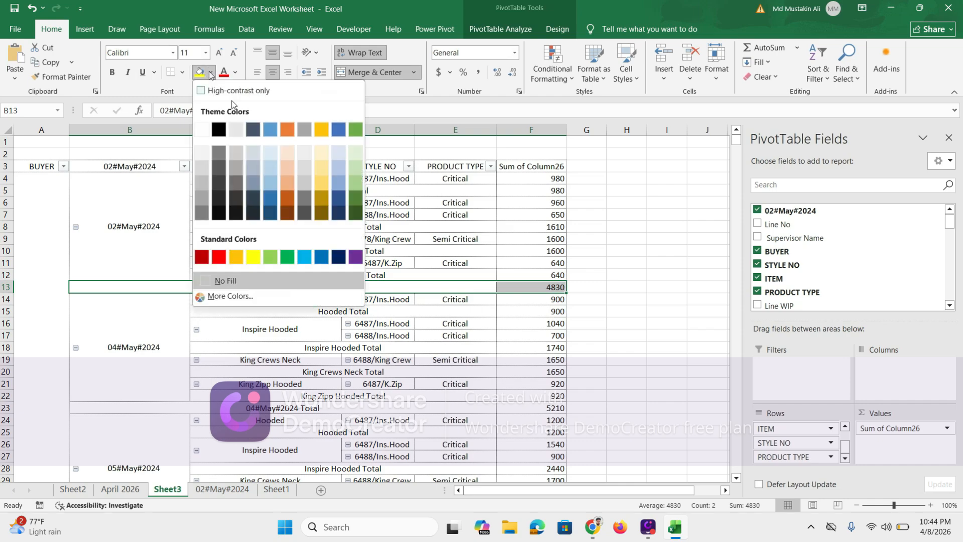
click(321, 150)
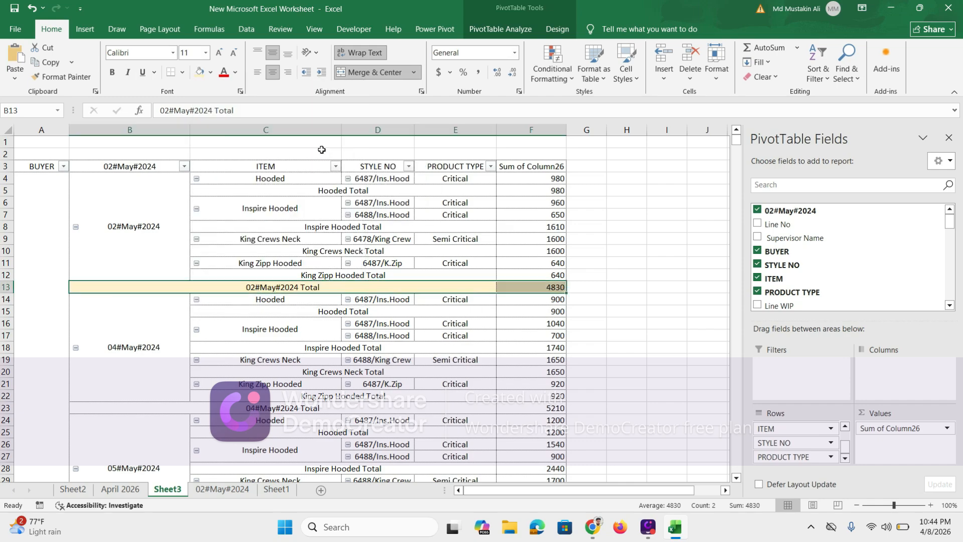
click(660, 287)
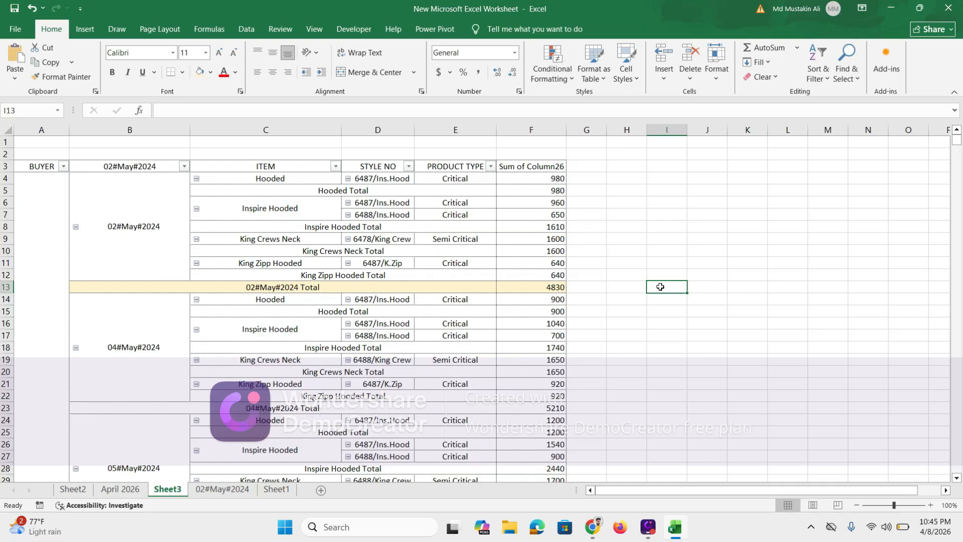
- Try to insert a copy of the entire 02#May#2024 Total row at the 04#May#2024 Total row
click(8, 289)
key(ctrl+c)
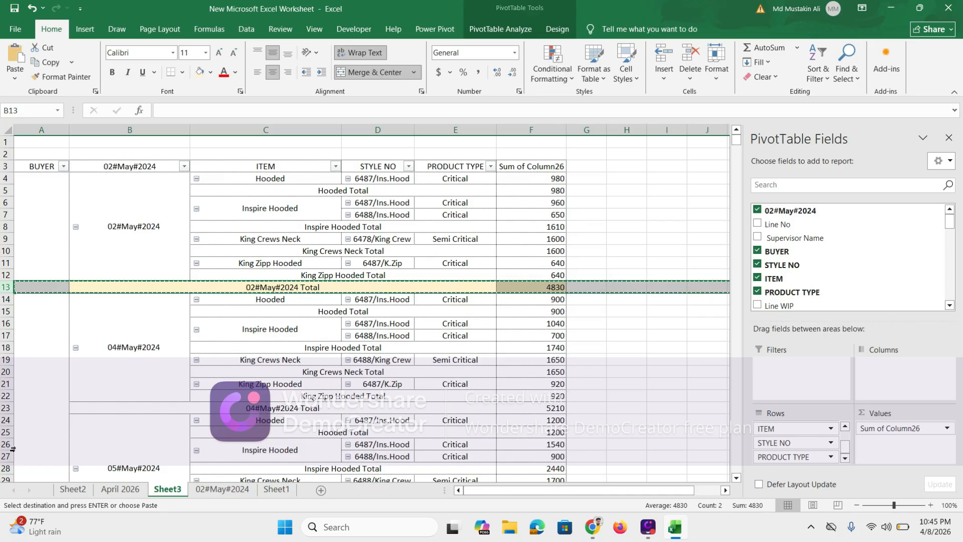
click(5, 408)
key(ctrl+shift+plus)
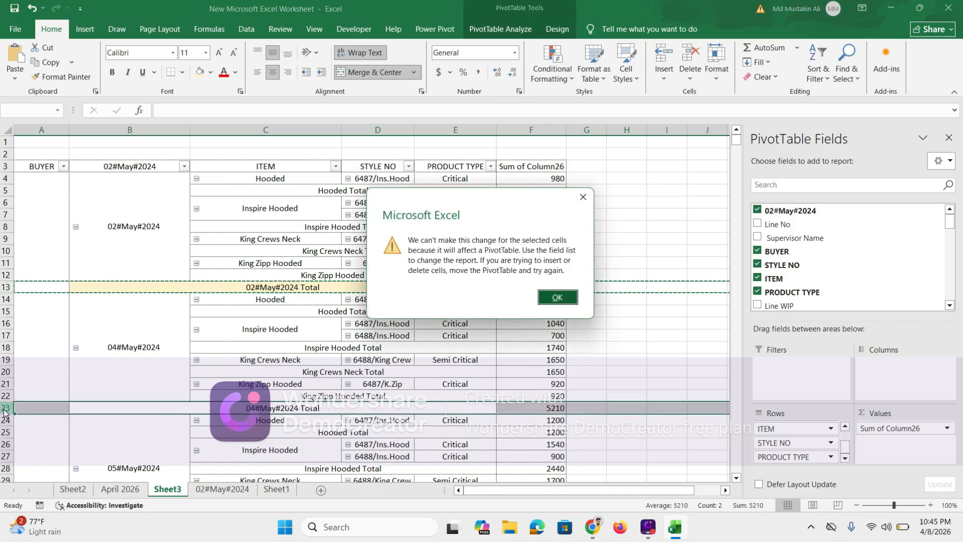
key(Return)
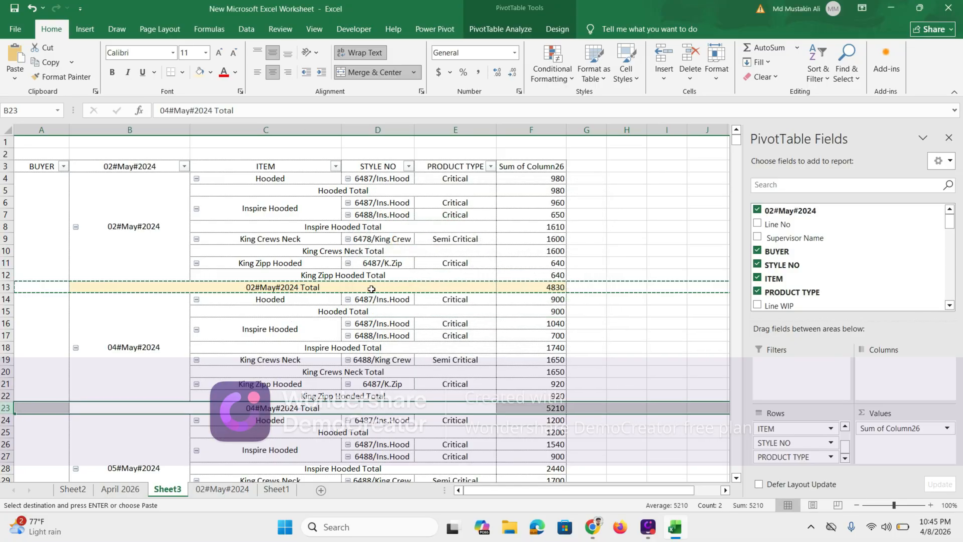
key(Escape)
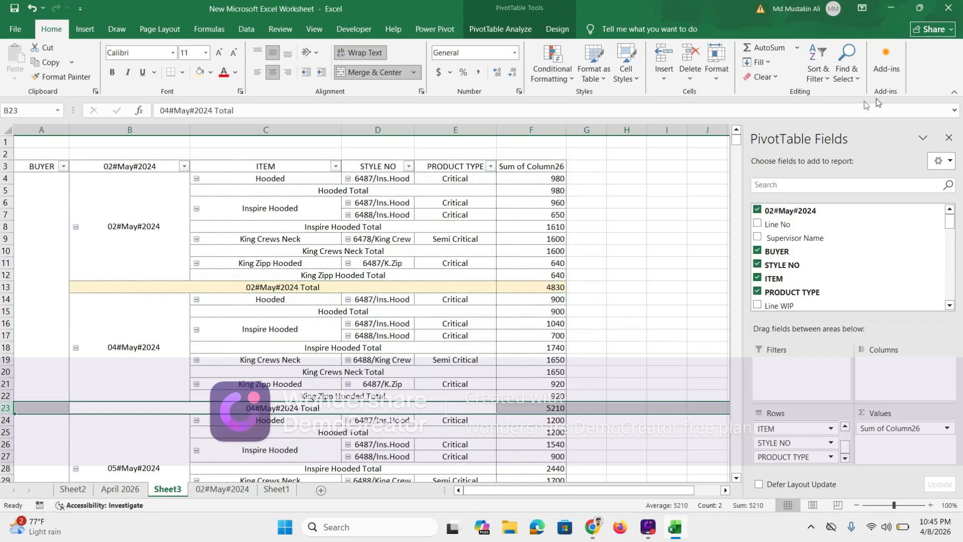
- Hide the PivotTable field list and try to copy the formatting of entire row 13 onto row 23 with Format Painter
click(949, 138)
click(658, 271)
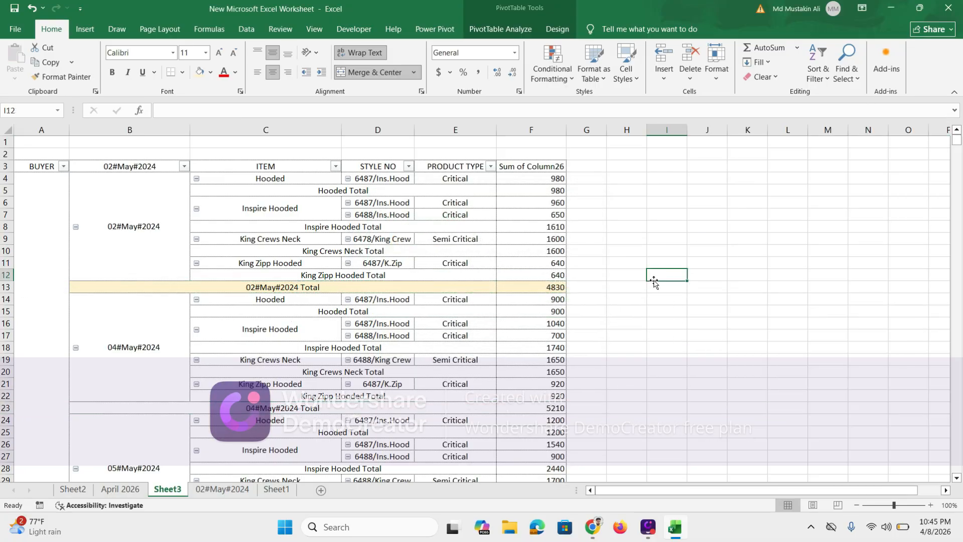
click(6, 287)
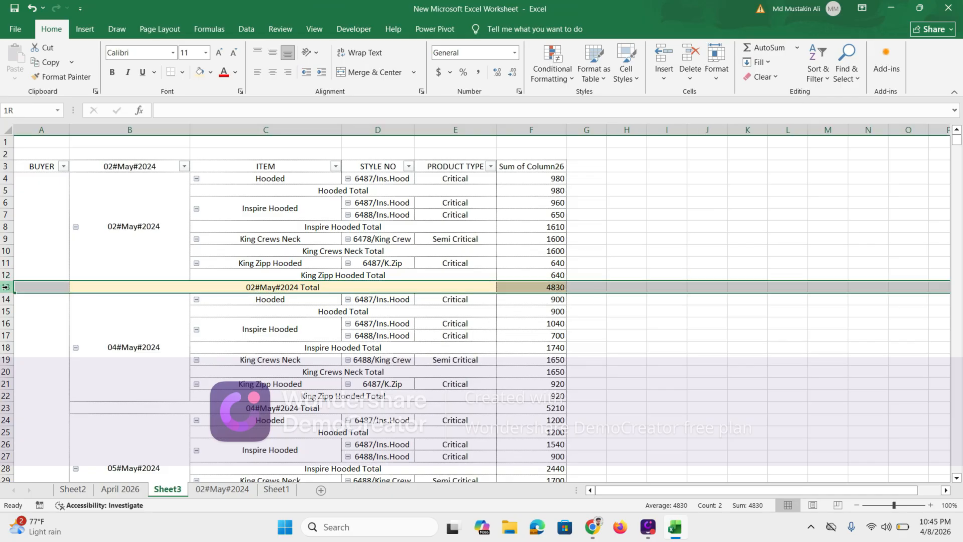
click(77, 79)
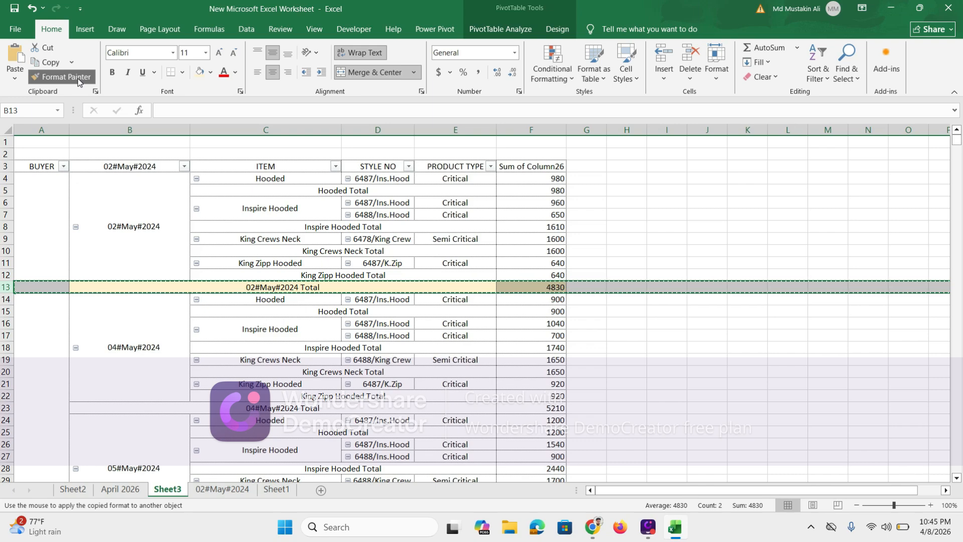
click(3, 409)
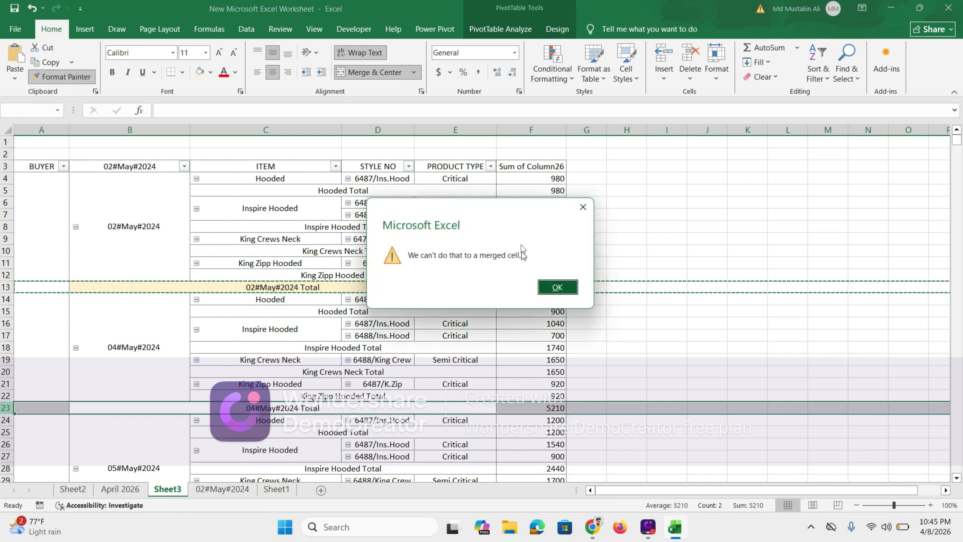
click(557, 288)
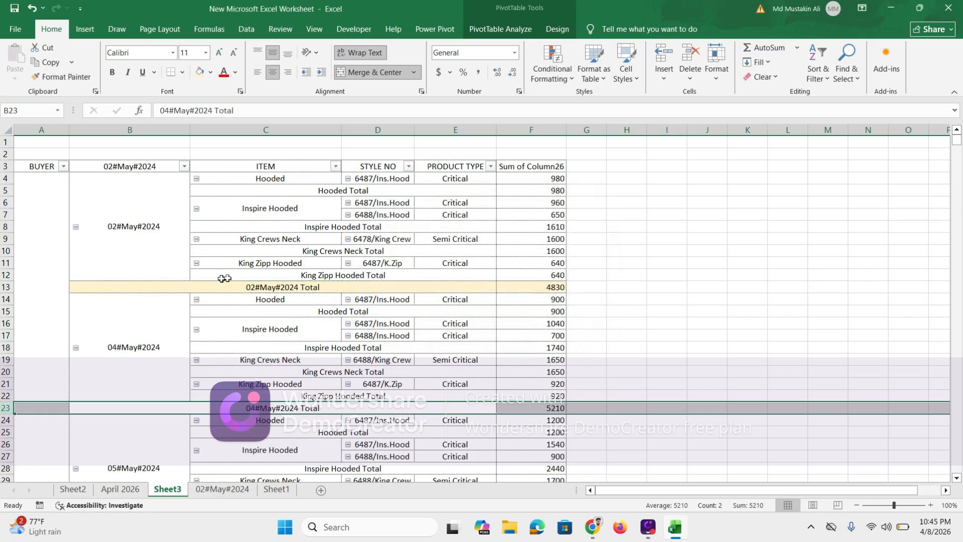
- Try copying the 02#May#2024 Total formatting onto the 04#May#2024 Total label with Format Painter, and undo it
drag(135, 289, 552, 285)
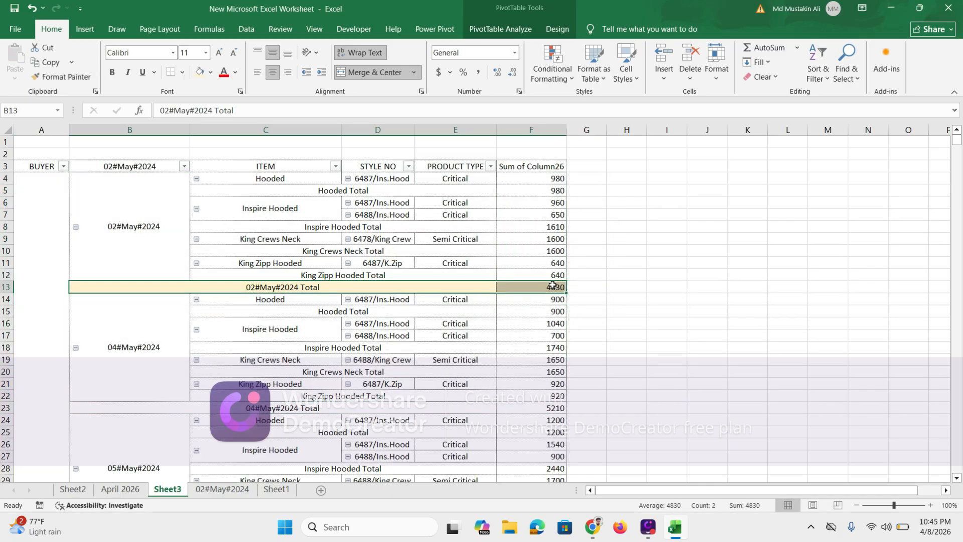
click(60, 77)
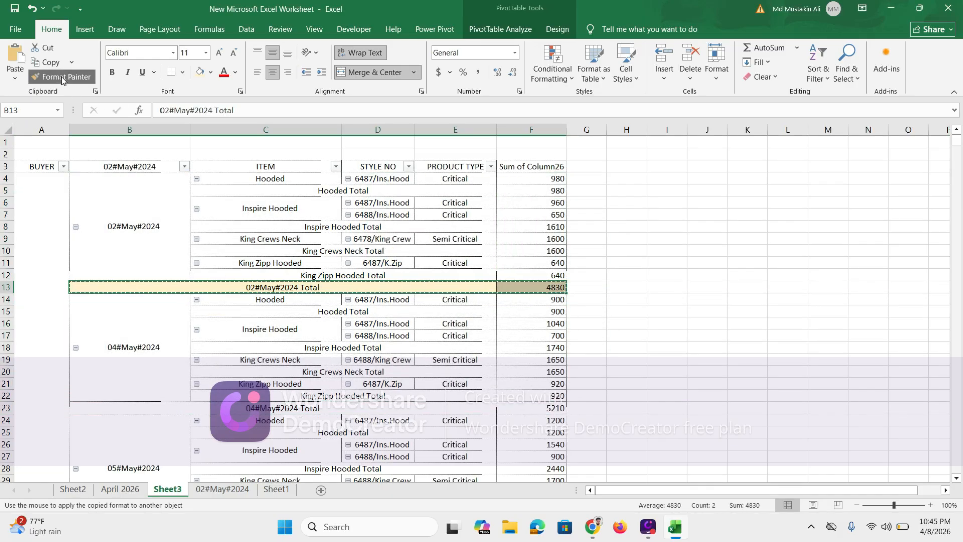
click(114, 404)
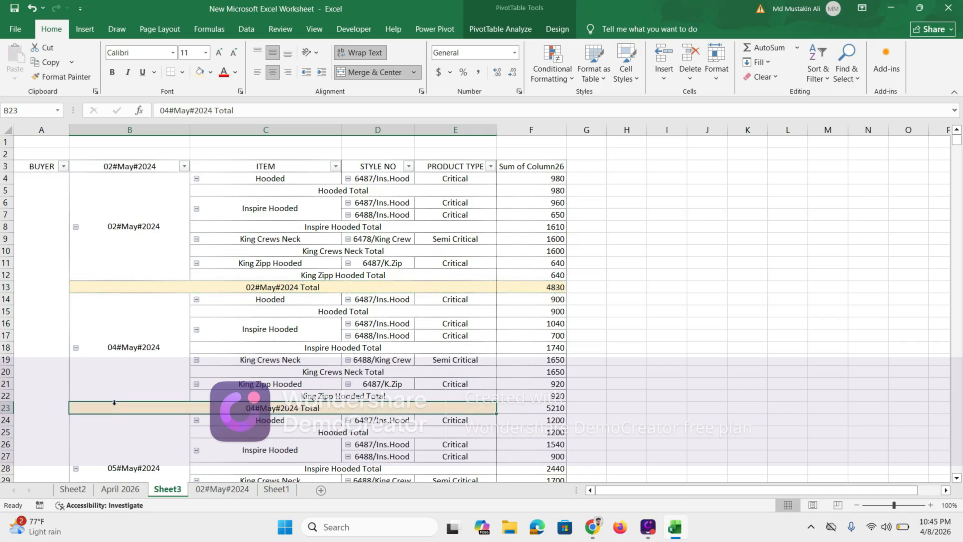
key(ctrl+z)
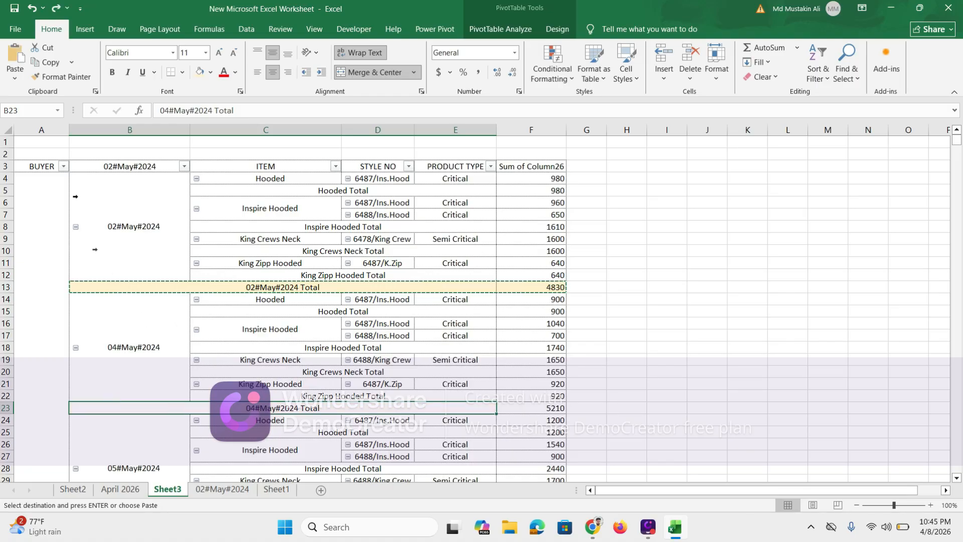
click(59, 79)
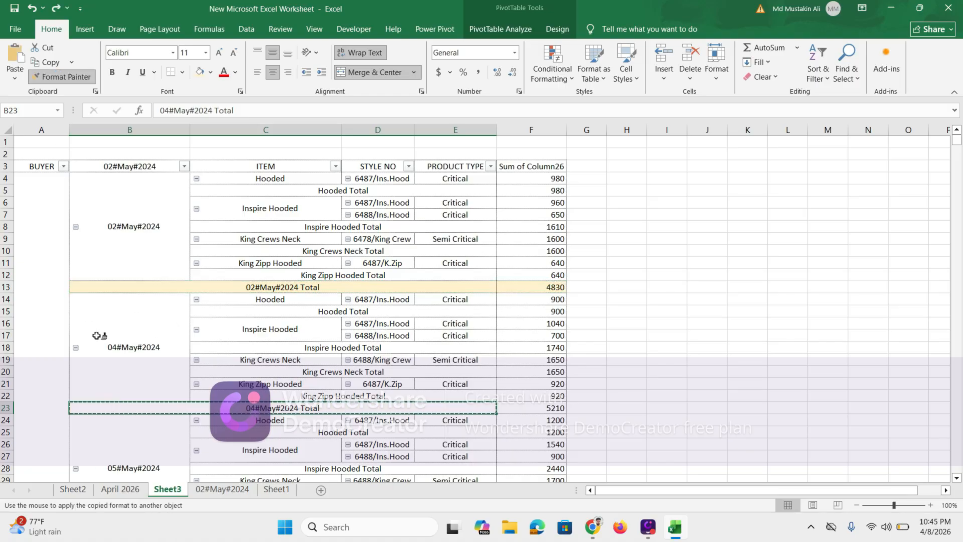
key(Escape)
- Copy the gold formatting of the 02#May#2024 Total row onto the 04#May#2024 Total label and value with Format Painter
drag(108, 290, 560, 289)
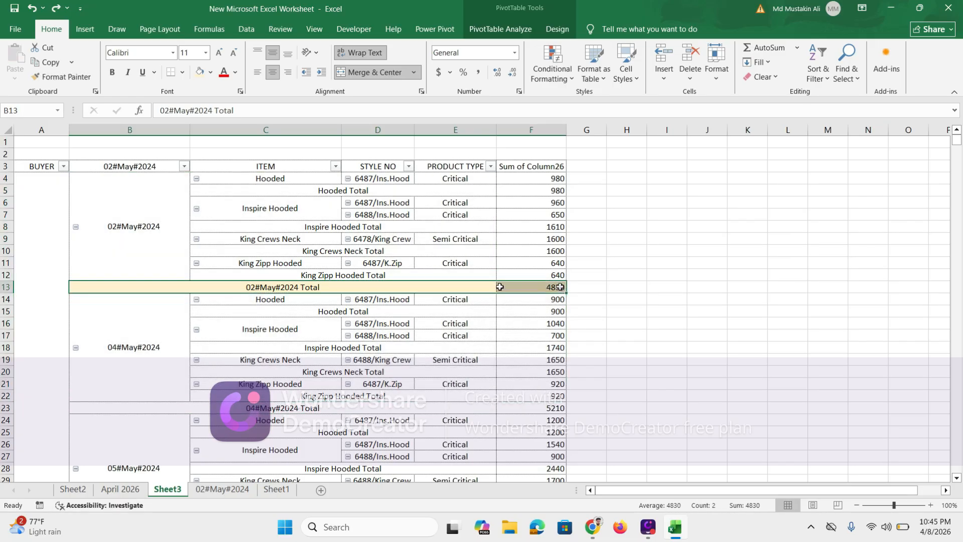
click(70, 77)
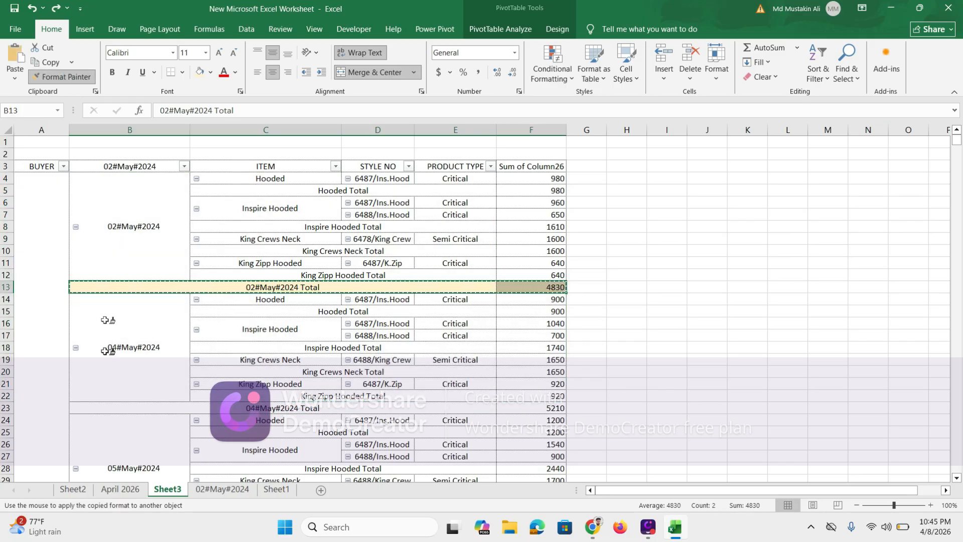
mouse_move(100, 299)
mouse_down()
mouse_move(477, 382)
mouse_move(477, 367)
mouse_move(566, 402)
mouse_move(524, 400)
mouse_move(532, 408)
mouse_up()
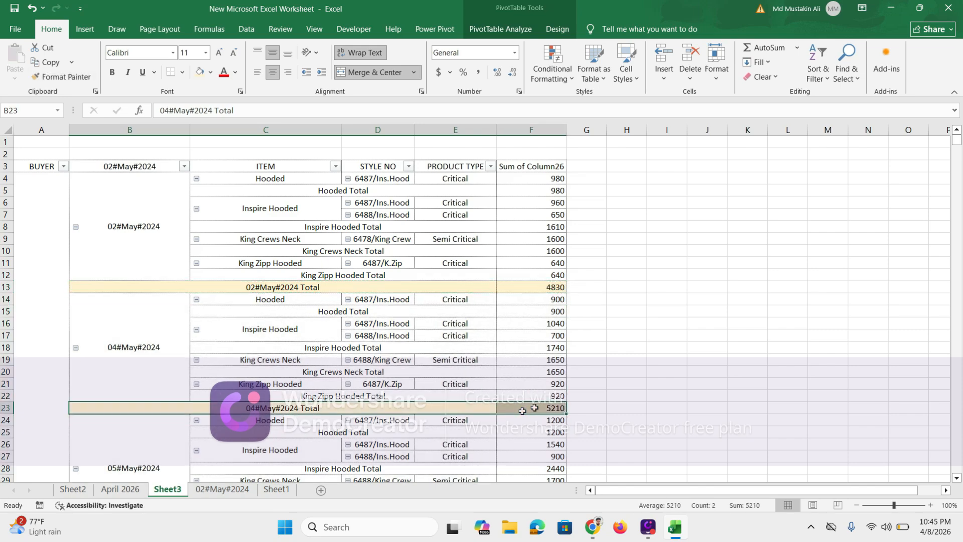
click(628, 385)
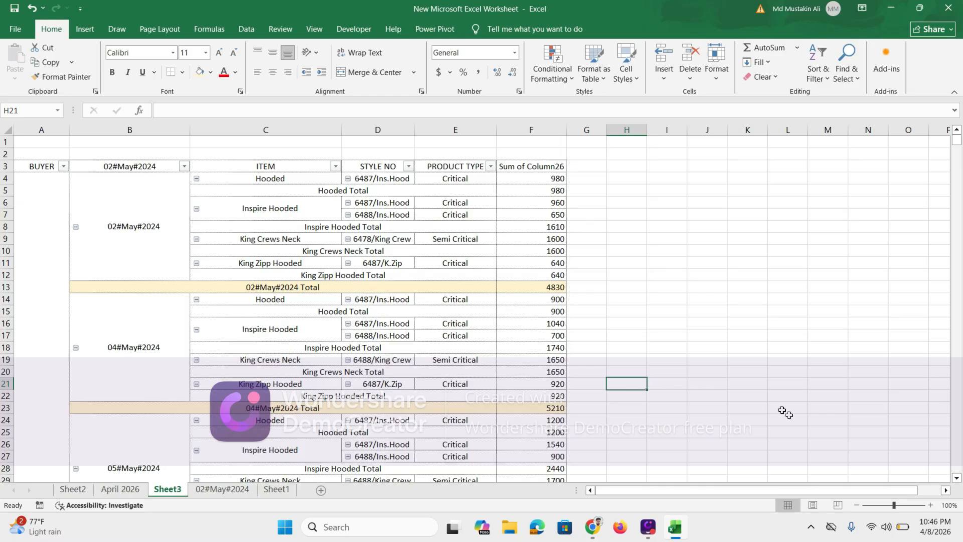
- Look through the date and item totals for all buyers in the PivotTable, and return to its first rows
scroll(958, 451, down, 20)
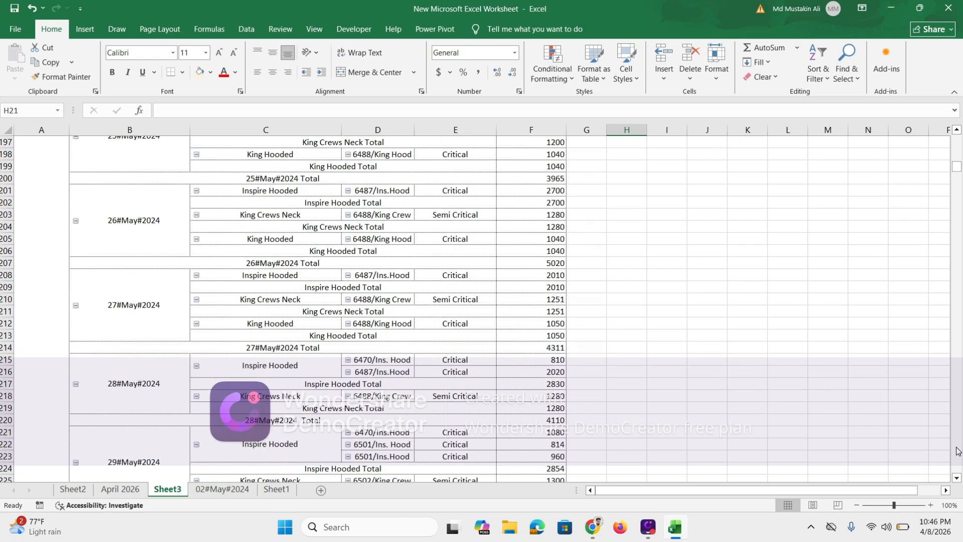
scroll(959, 451, down, 20)
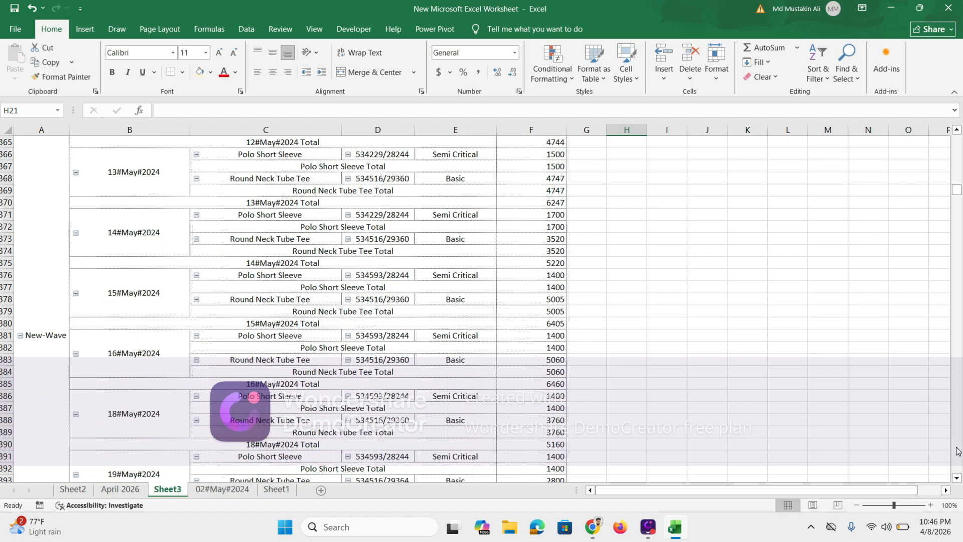
scroll(958, 450, down, 20)
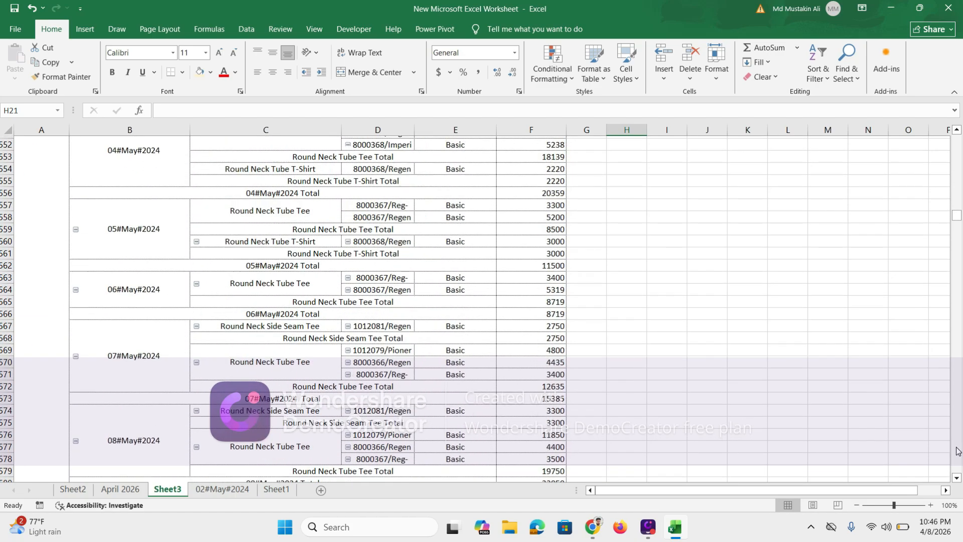
scroll(958, 451, up, 20)
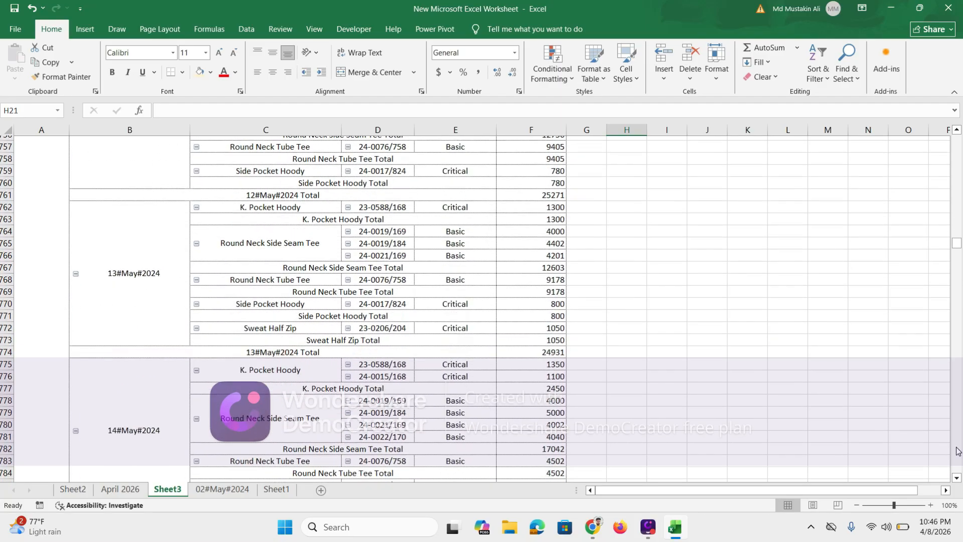
scroll(958, 450, down, 11)
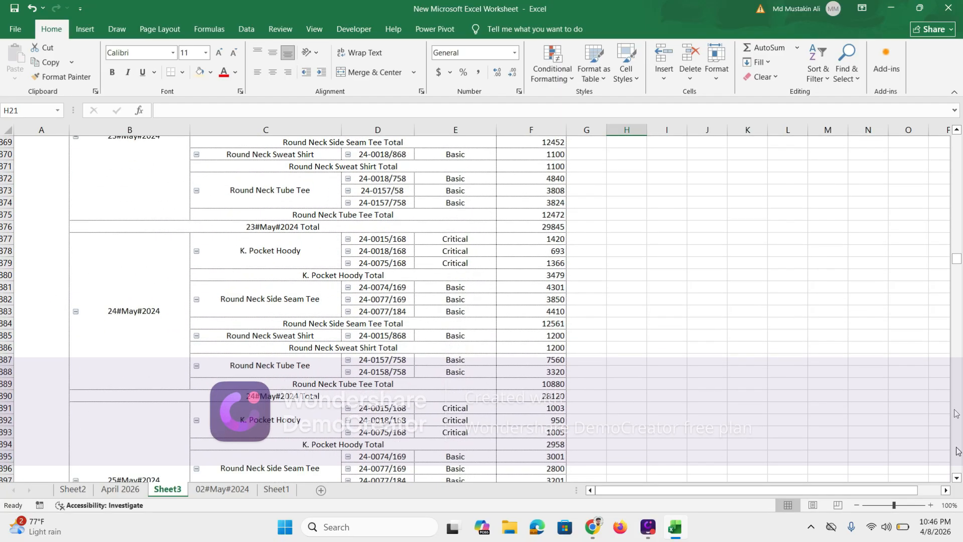
scroll(958, 184, down, 20)
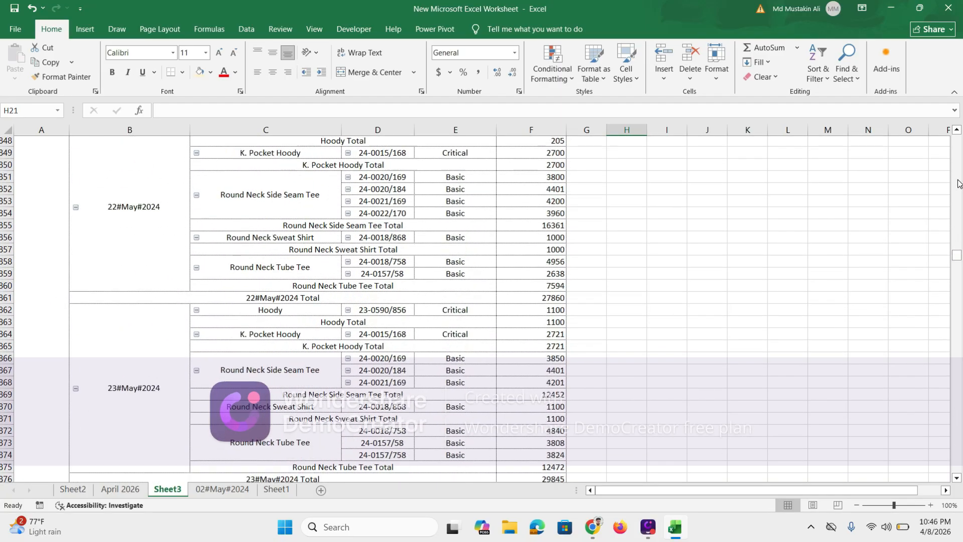
scroll(958, 184, up, 20)
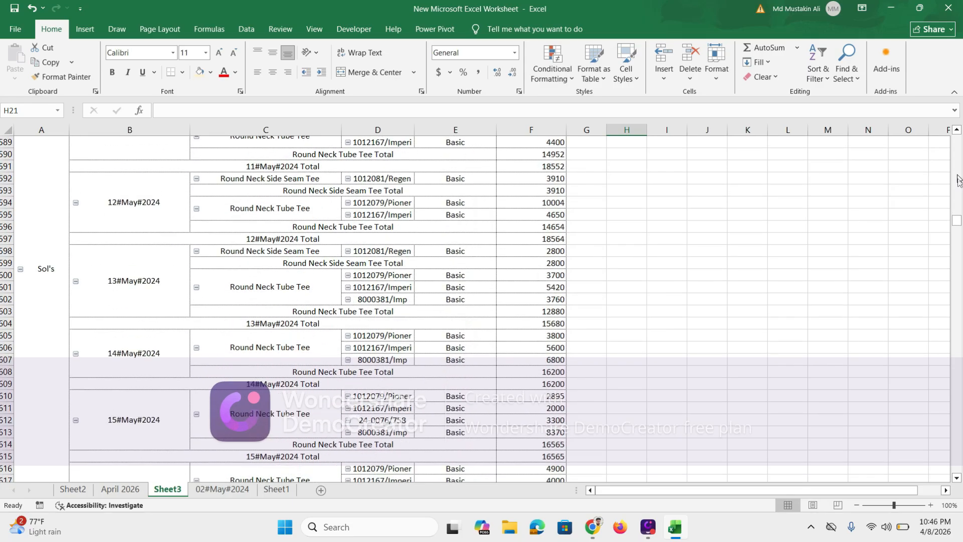
scroll(958, 165, up, 20)
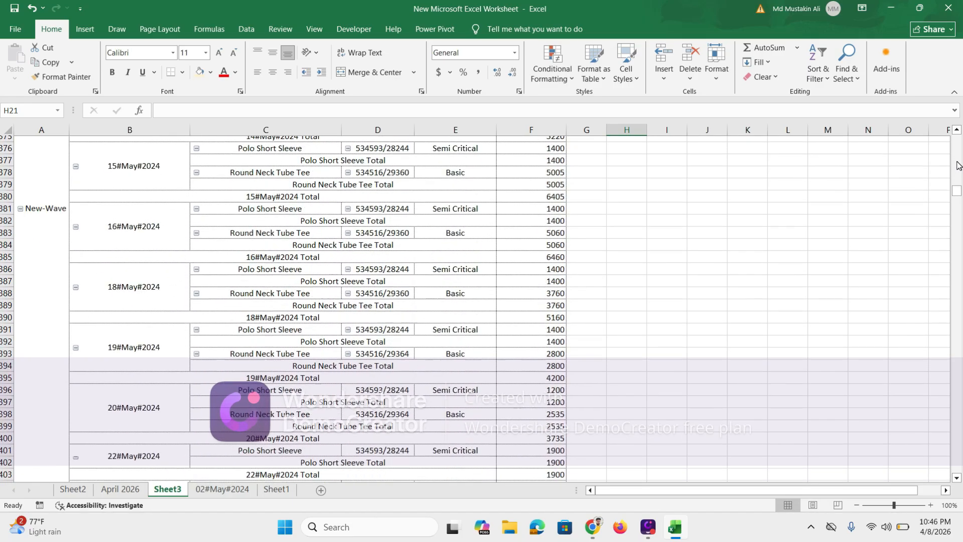
scroll(958, 166, up, 20)
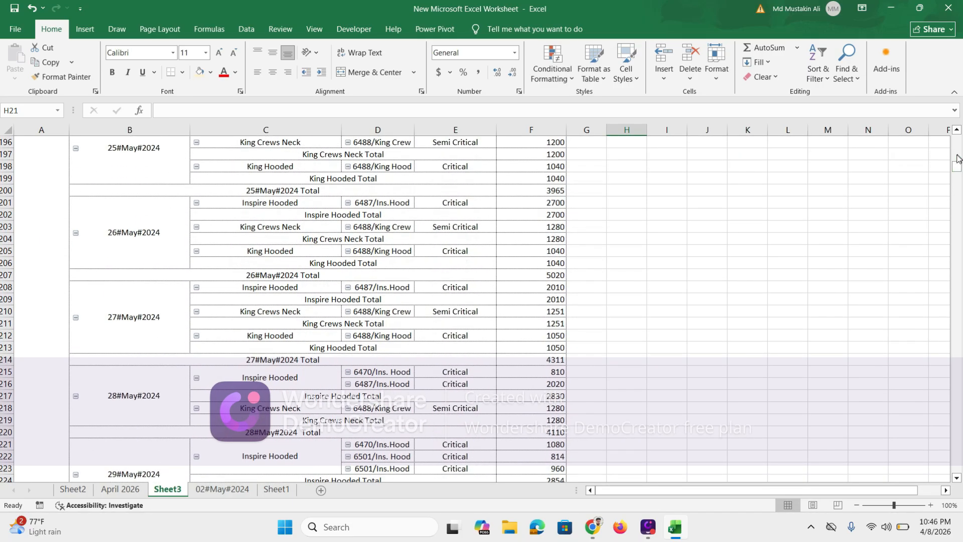
scroll(959, 150, up, 20)
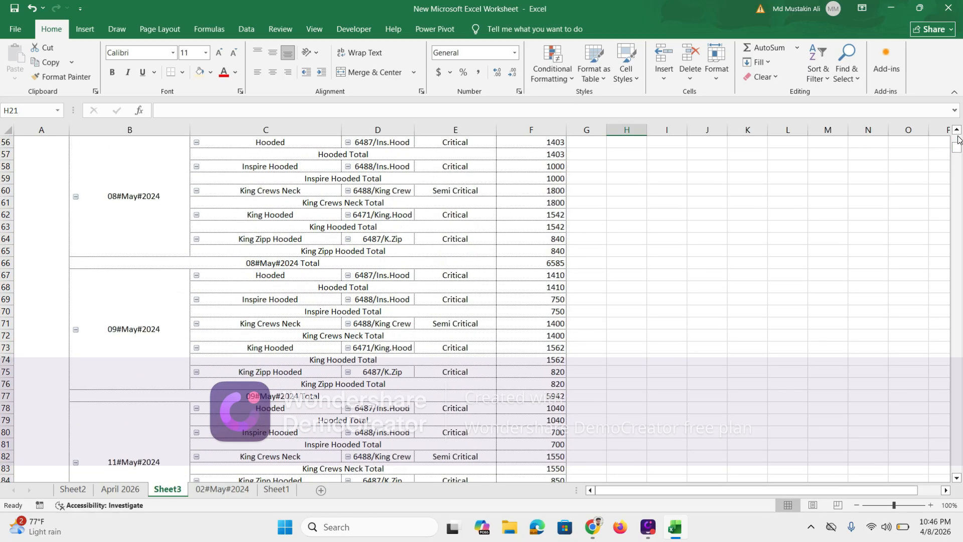
click(958, 130)
click(958, 130)
click(957, 130)
click(958, 130)
click(958, 130)
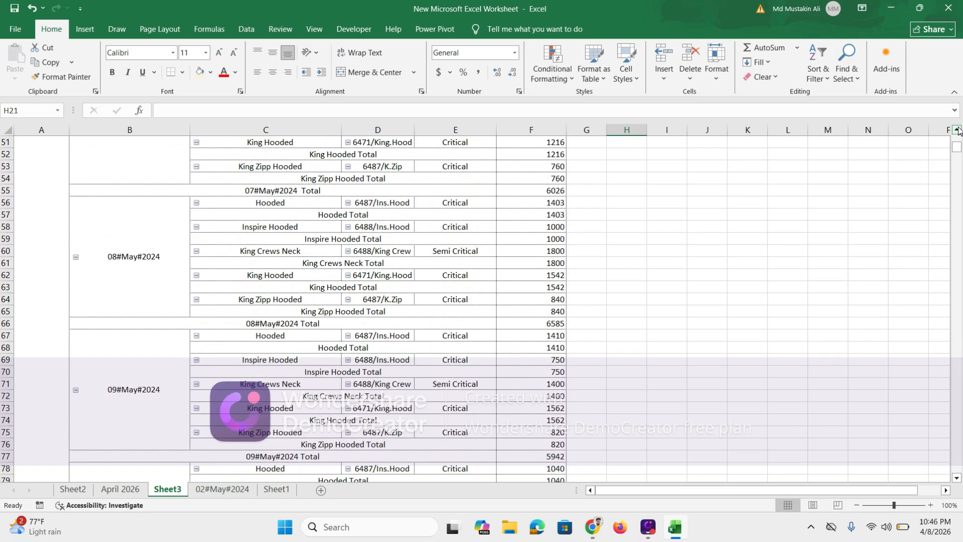
drag(957, 147, 957, 135)
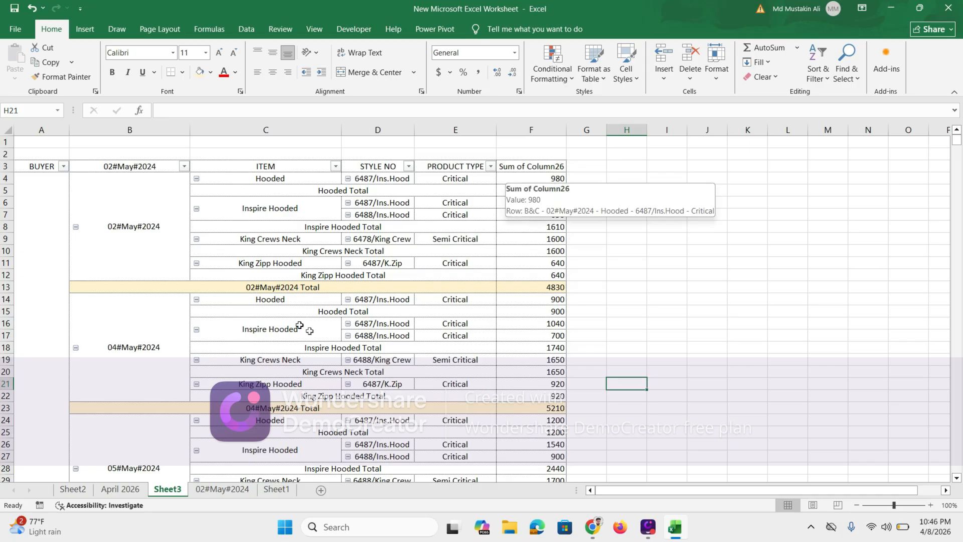
- Show the PivotTable field list again and move the 02#May#2024 date field from Rows to Filters
click(152, 199)
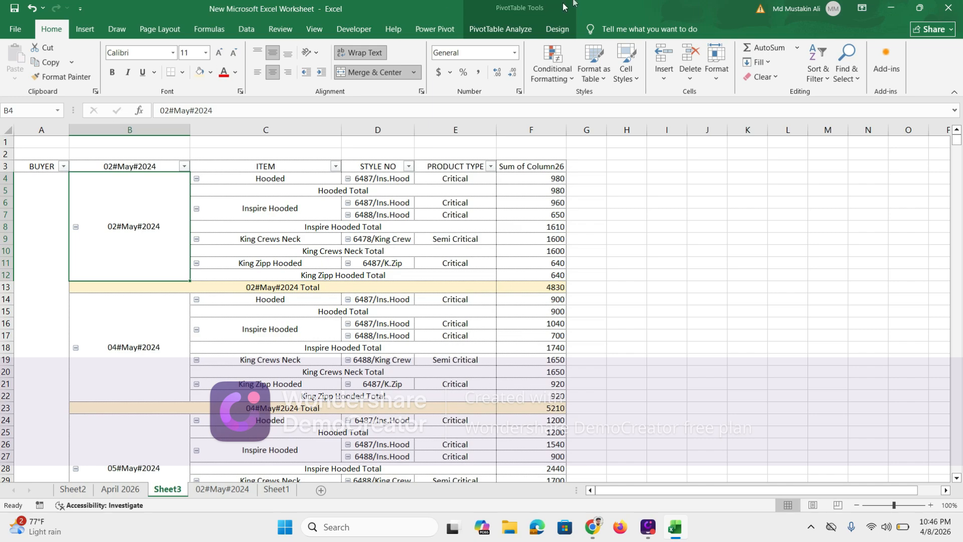
click(557, 30)
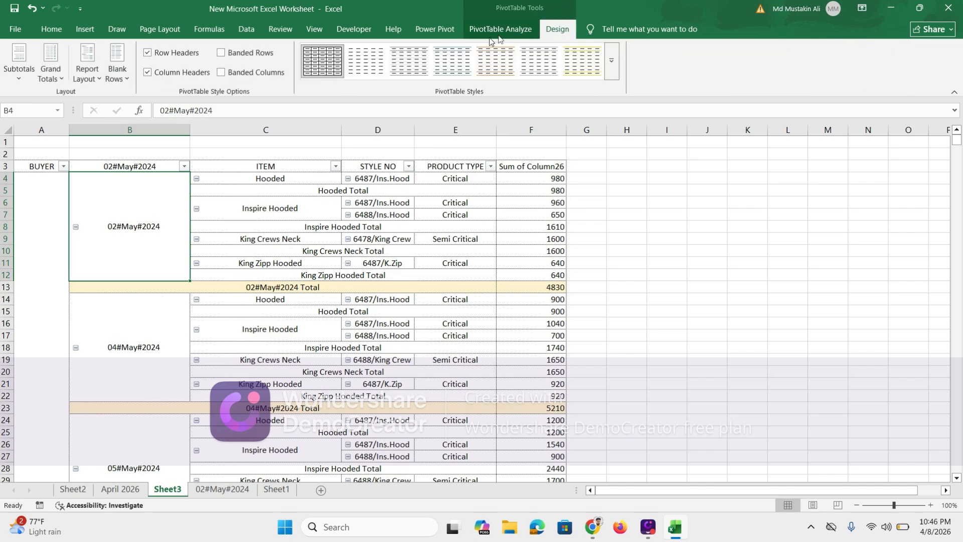
click(502, 32)
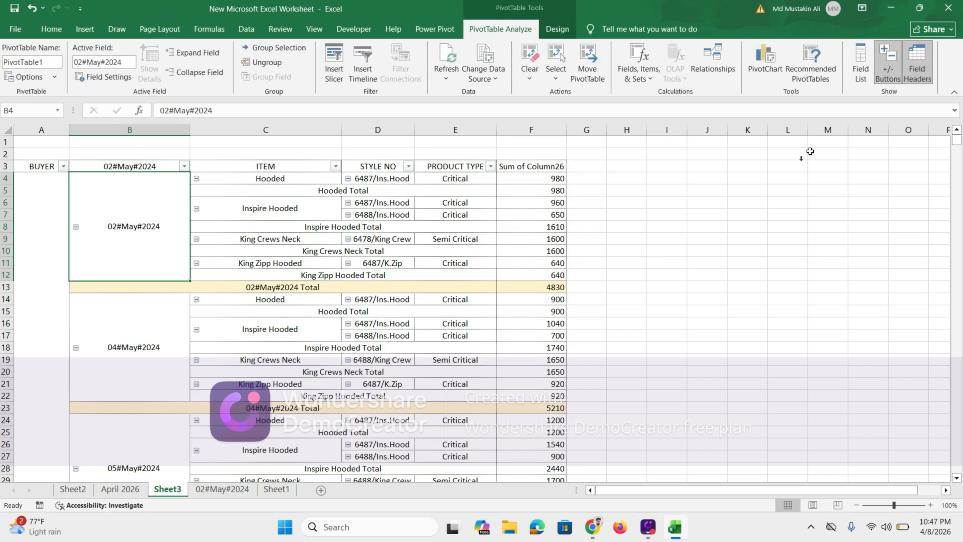
click(861, 70)
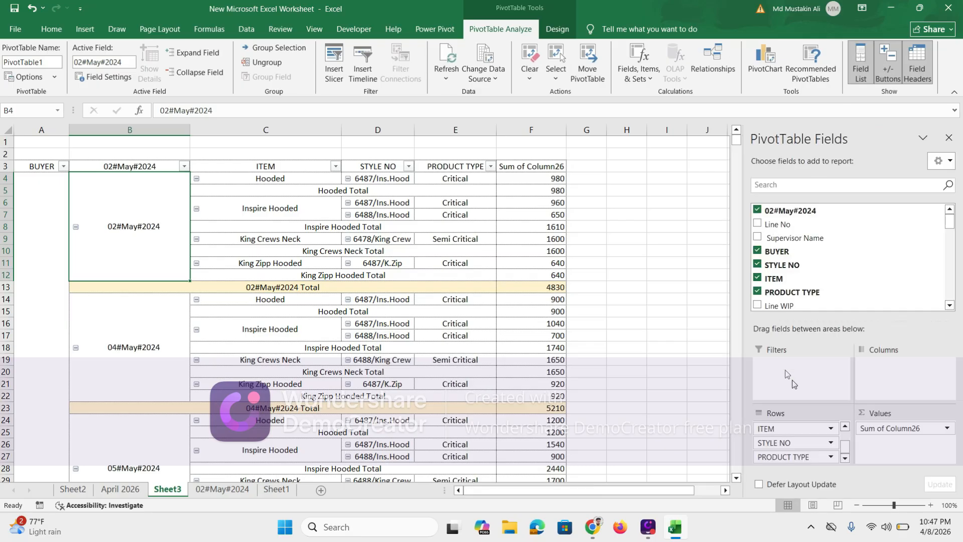
click(845, 459)
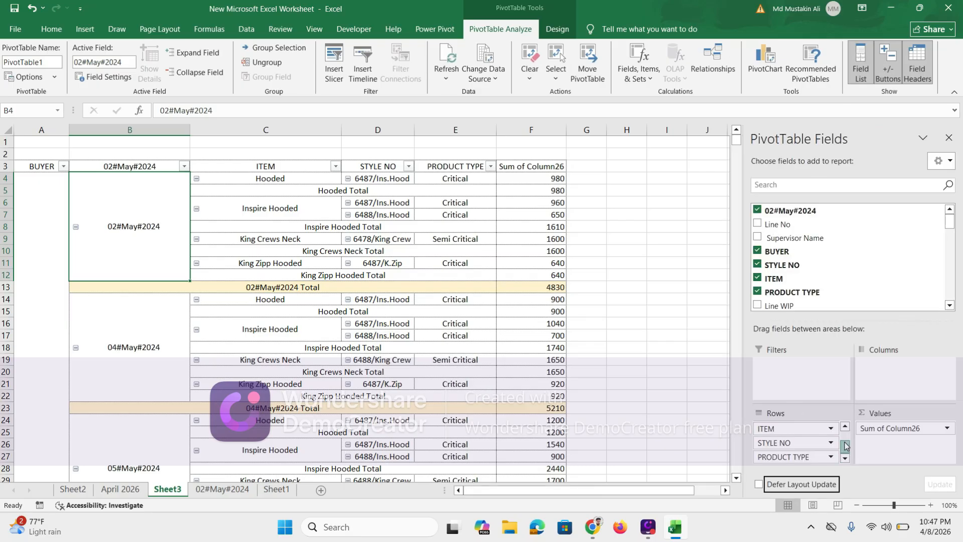
drag(847, 444, 848, 416)
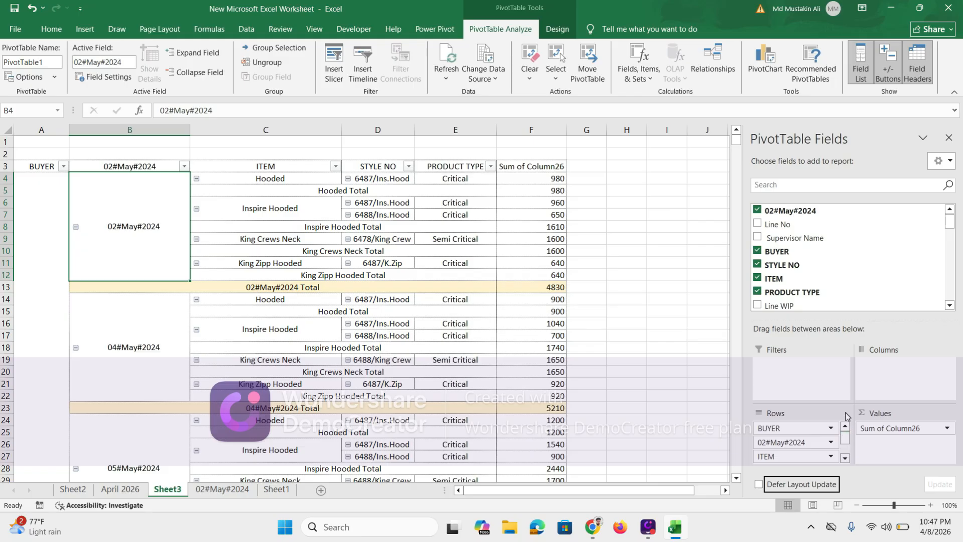
click(788, 444)
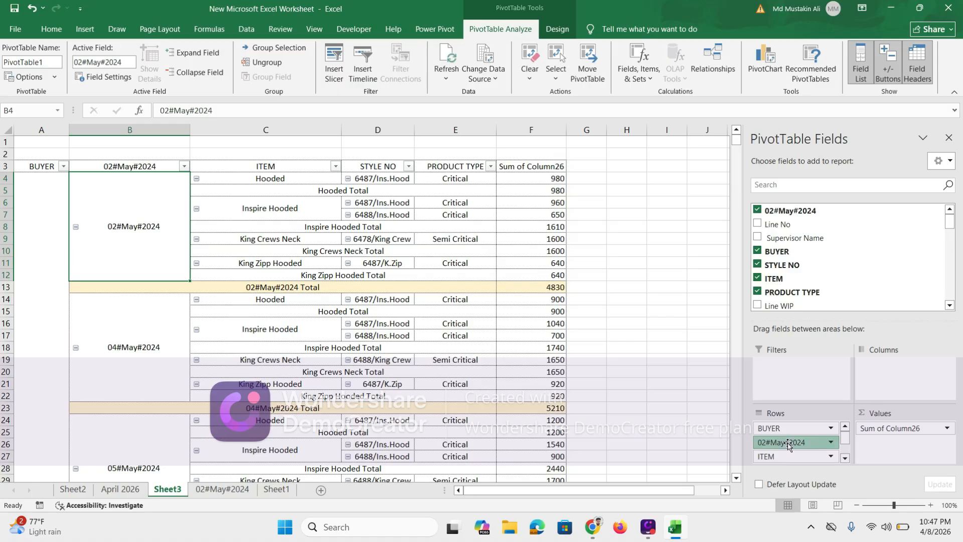
drag(788, 444, 781, 363)
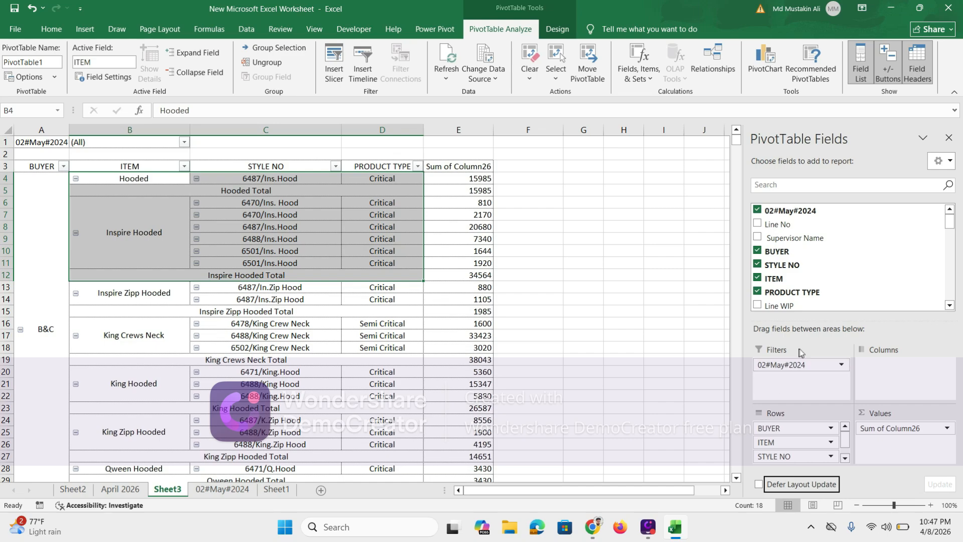
click(606, 319)
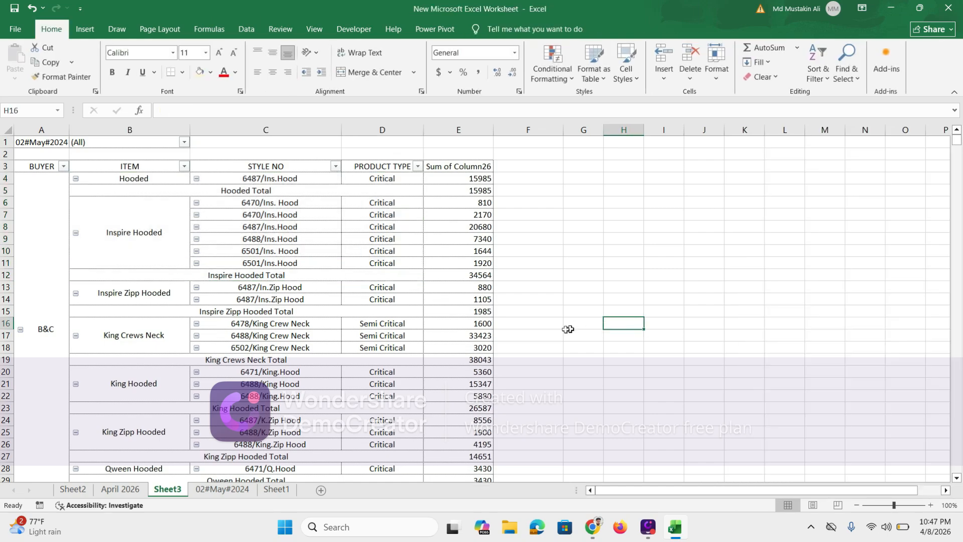
- Enable selecting multiple items in the PivotTable's date report filter, keeping all dates selected
mouse_move(958, 150)
mouse_down()
mouse_move(961, 263)
mouse_move(957, 141)
mouse_up()
click(184, 143)
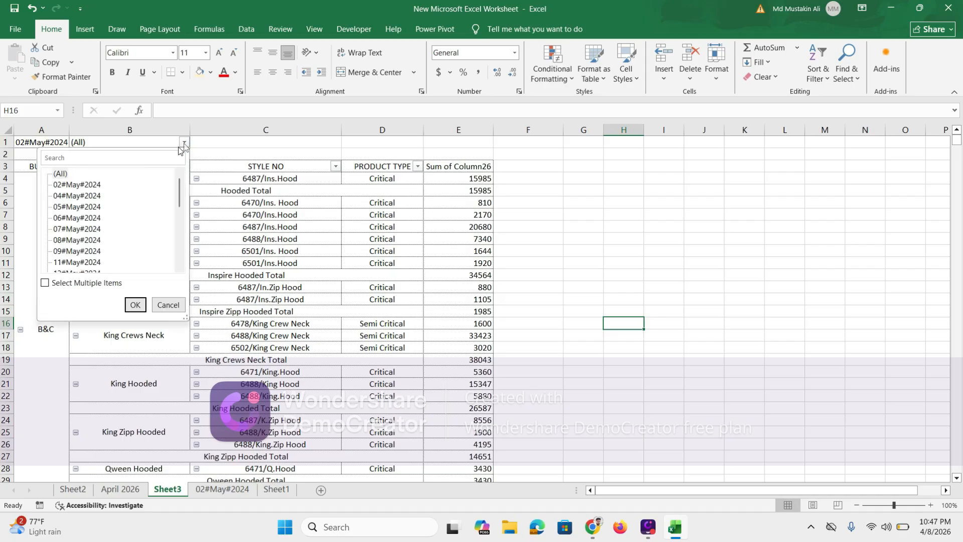
click(45, 283)
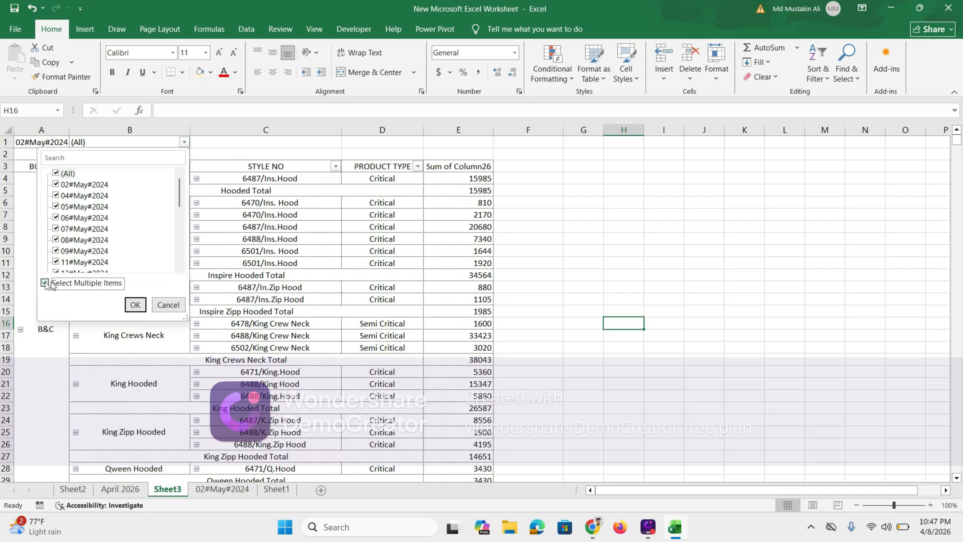
click(134, 304)
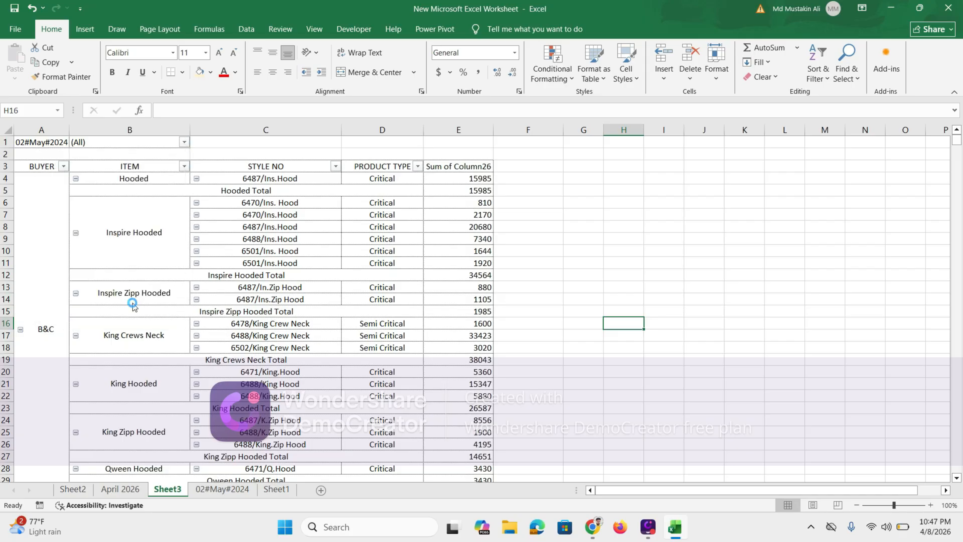
- Filter the PivotTable's date report filter to show only 02#May#2024
click(183, 144)
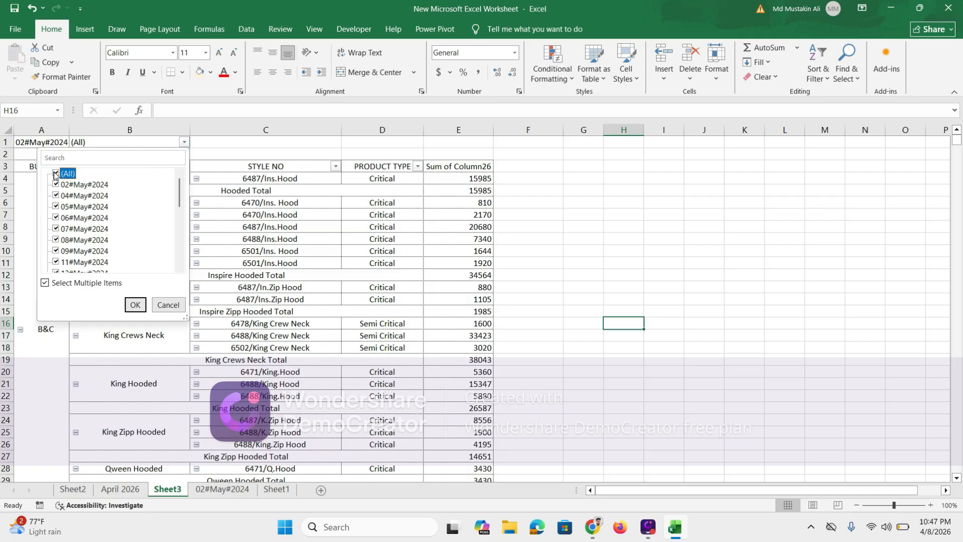
click(55, 174)
click(56, 185)
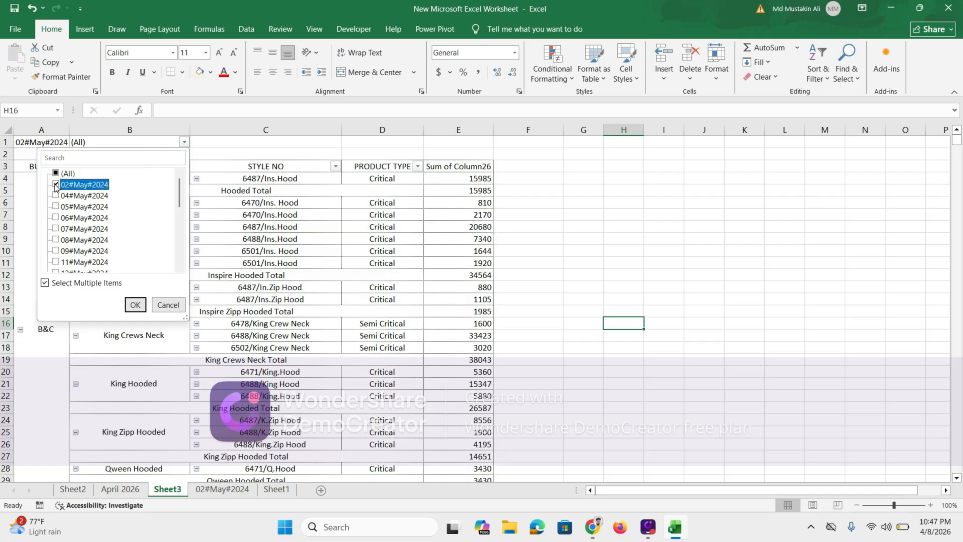
click(136, 304)
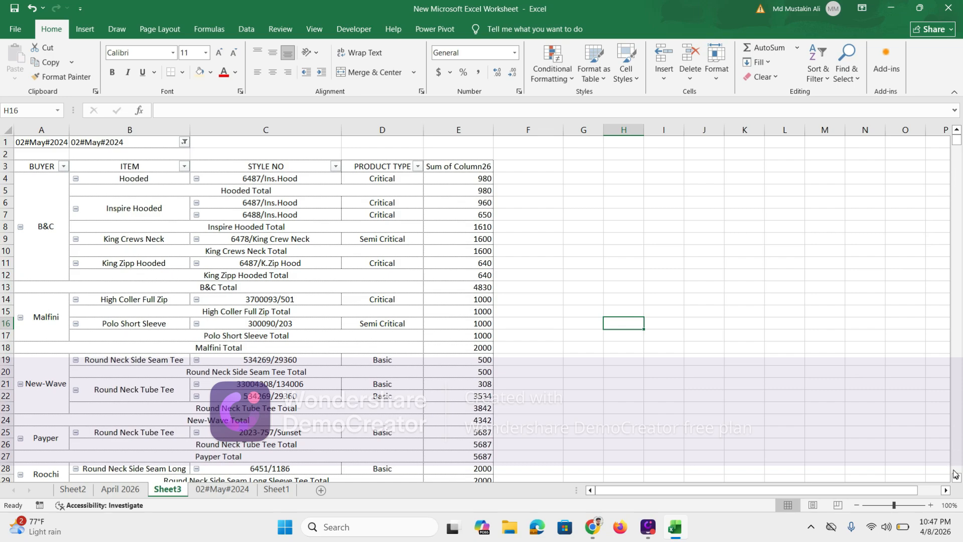
- Examine the filtered PivotTable's buyer totals down to the Grand Total, and return to the first row
click(957, 476)
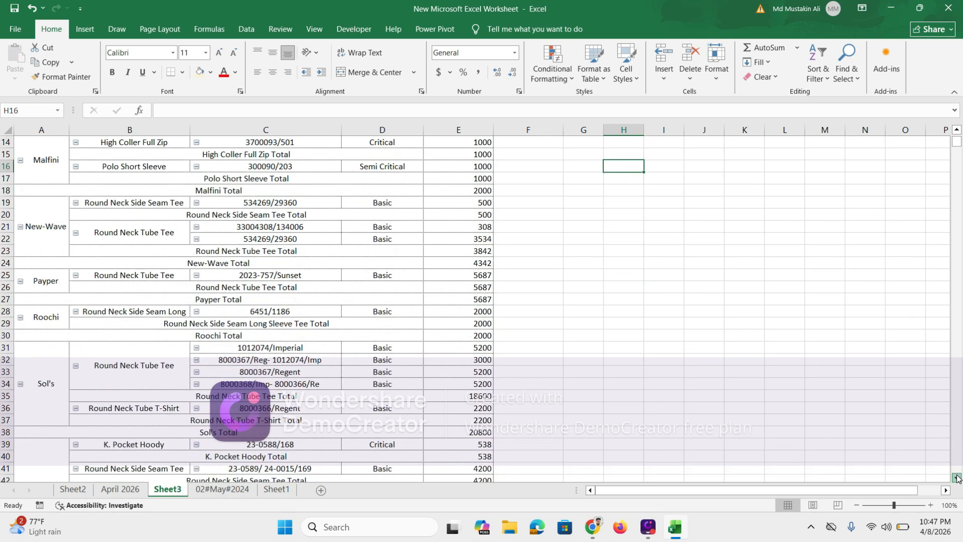
scroll(957, 477, down, 5)
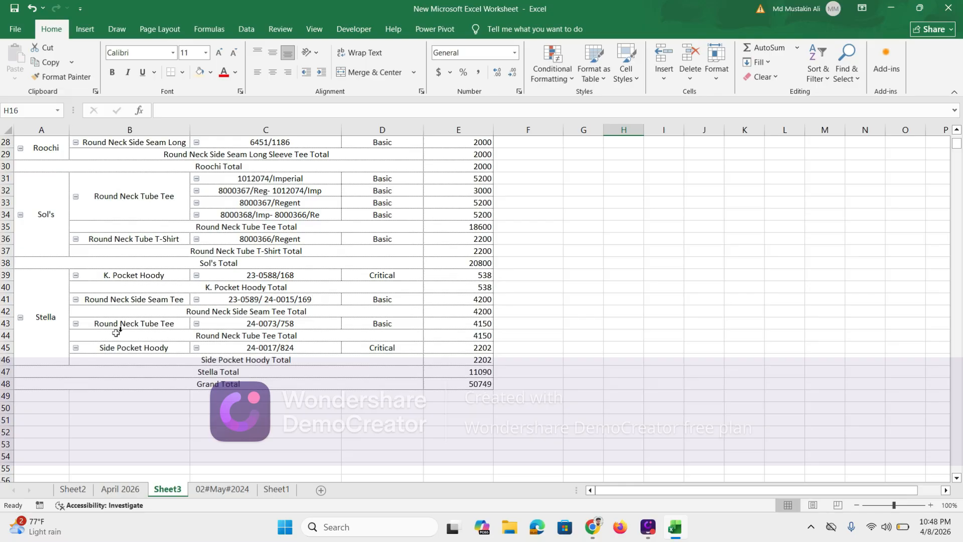
click(487, 371)
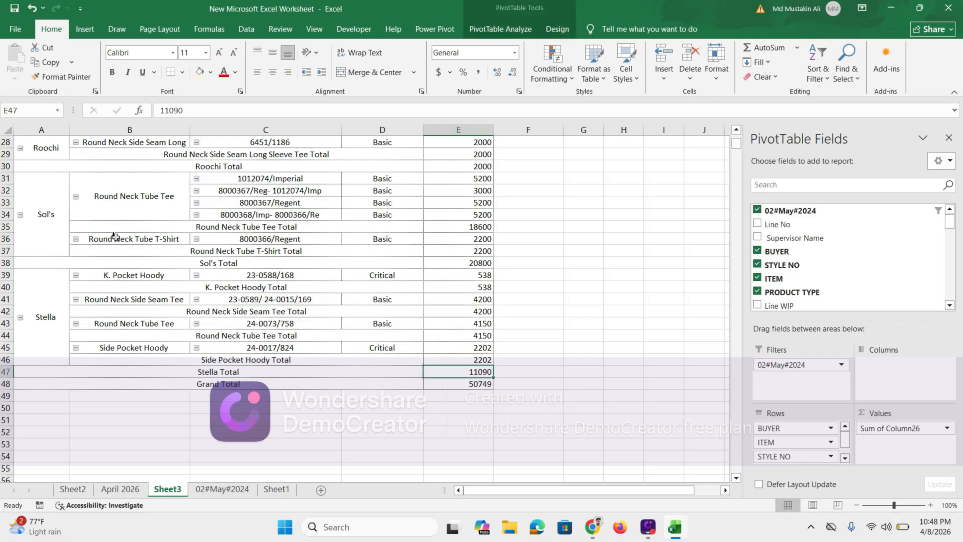
click(479, 266)
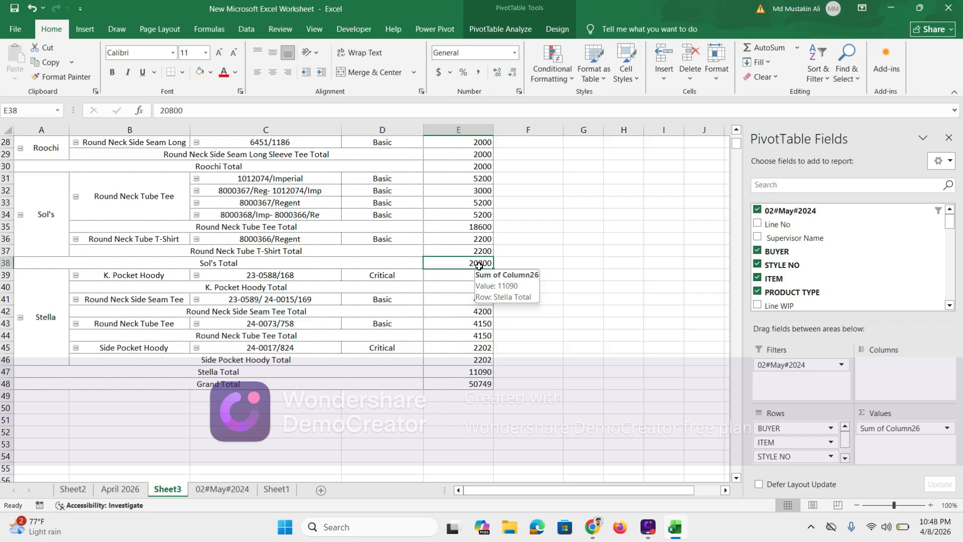
key(Up)
key(Up)
key(Up)
key(Up)
key(Up)
key(Up)
key(Up)
key(Up)
key(Up)
key(Up)
key(Up)
key(Up)
key(Up)
key(Up)
key(Up)
key(Up)
key(Up)
key(Up)
key(Up)
key(Up)
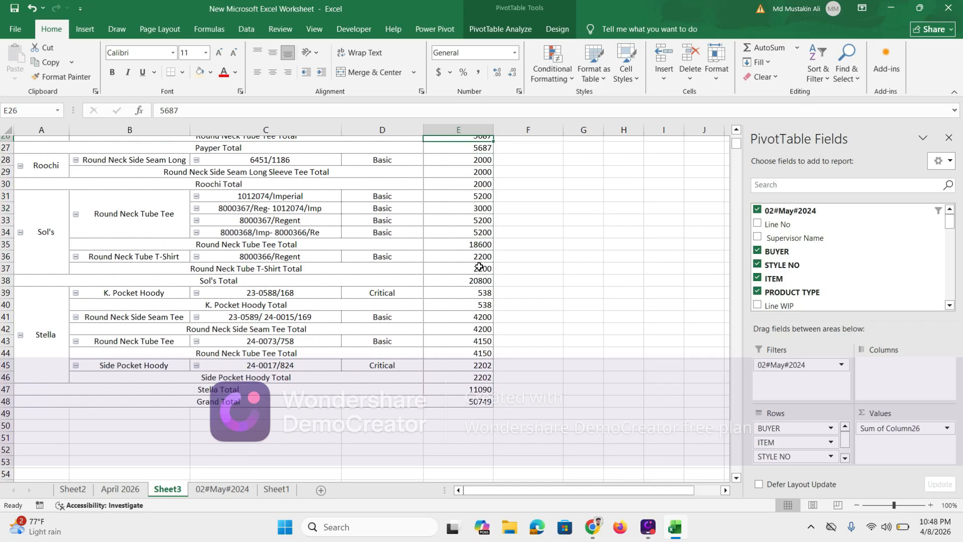
key(Up)
key(Up)
key(Up)
key(Up)
key(Up)
key(Up)
key(Up)
key(Up)
key(Up)
key(Up)
key(Up)
key(Up)
key(Up)
key(Up)
key(Up)
key(Up)
key(Up)
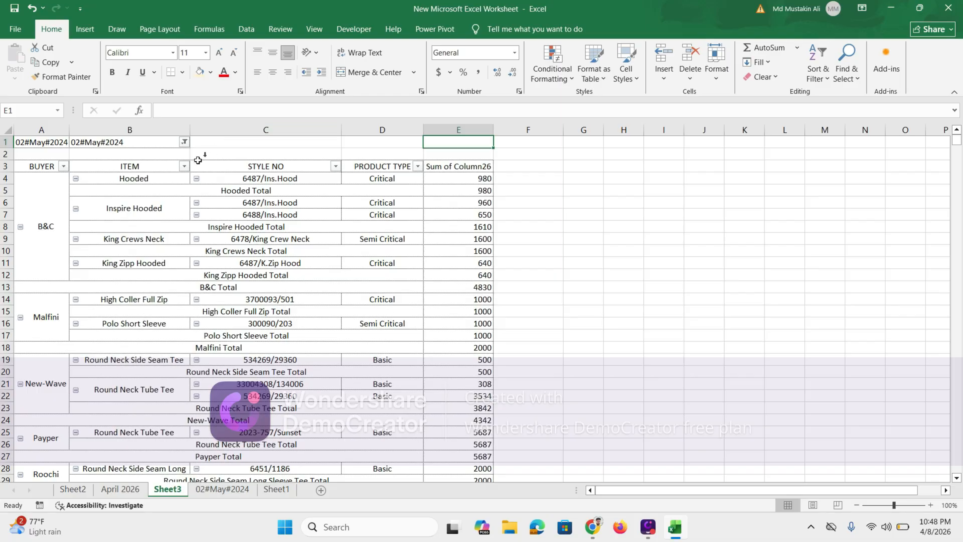
- Change the PivotTable's date report filter to show only 04#May#2024 instead of 02#May#2024
click(184, 142)
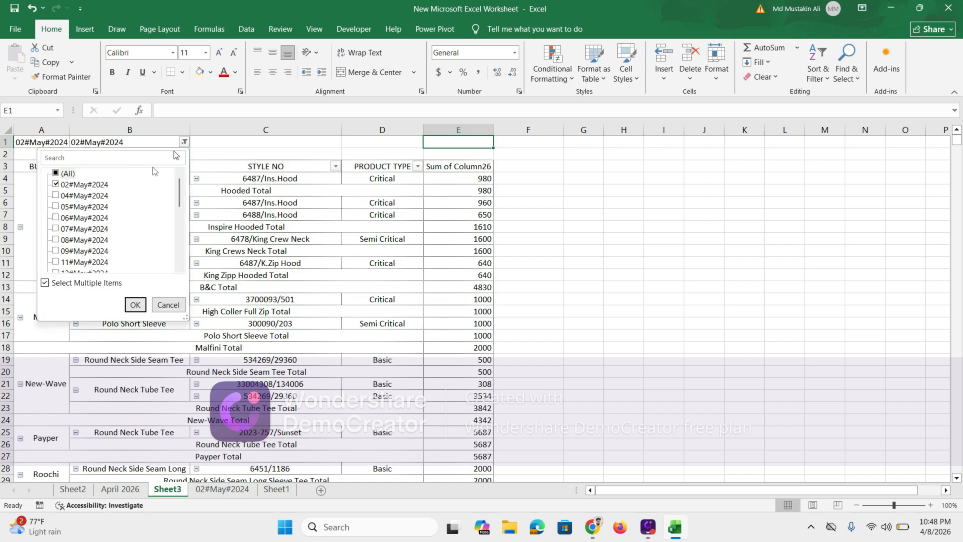
click(67, 185)
click(70, 198)
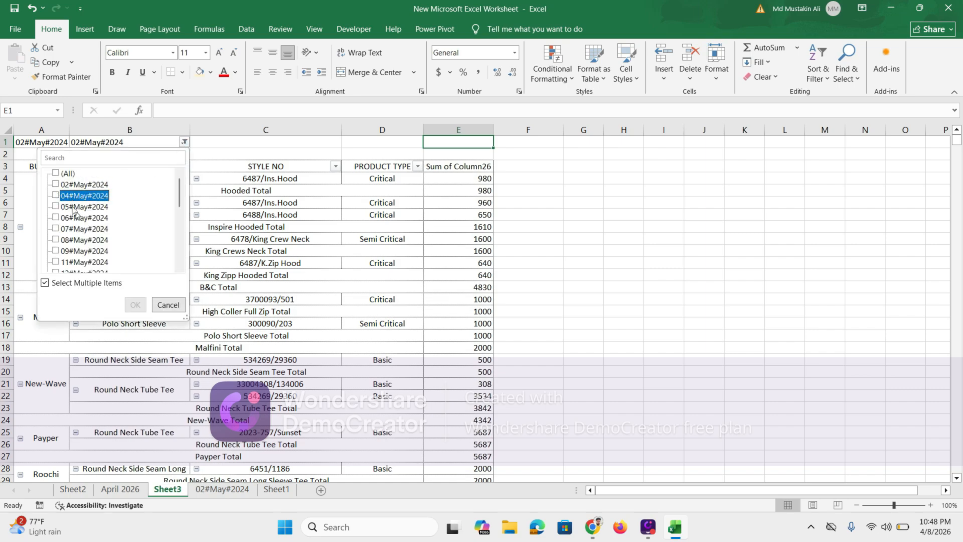
click(56, 196)
click(135, 304)
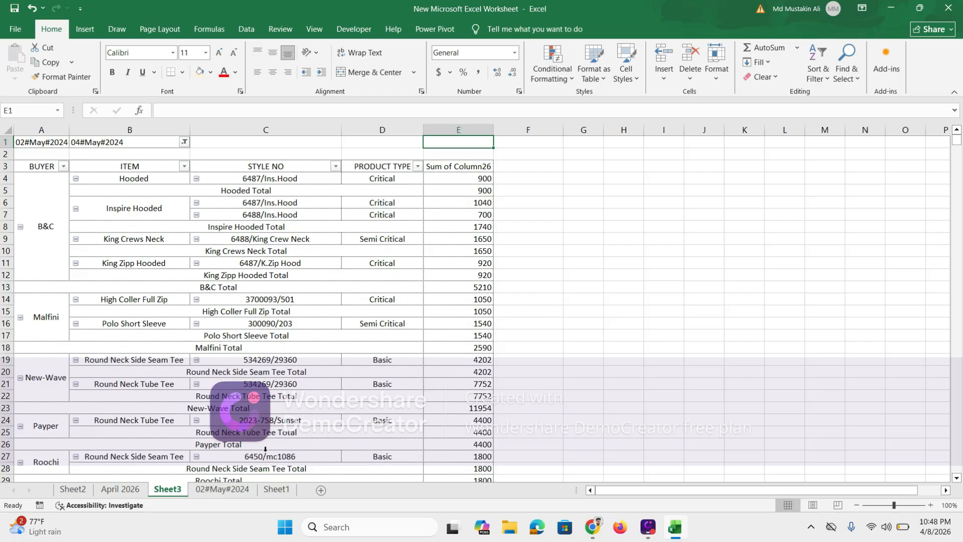
- Create a second PivotTable on a new worksheet from the _02_May_2024 table on the 02#May#2024 sheet
click(239, 493)
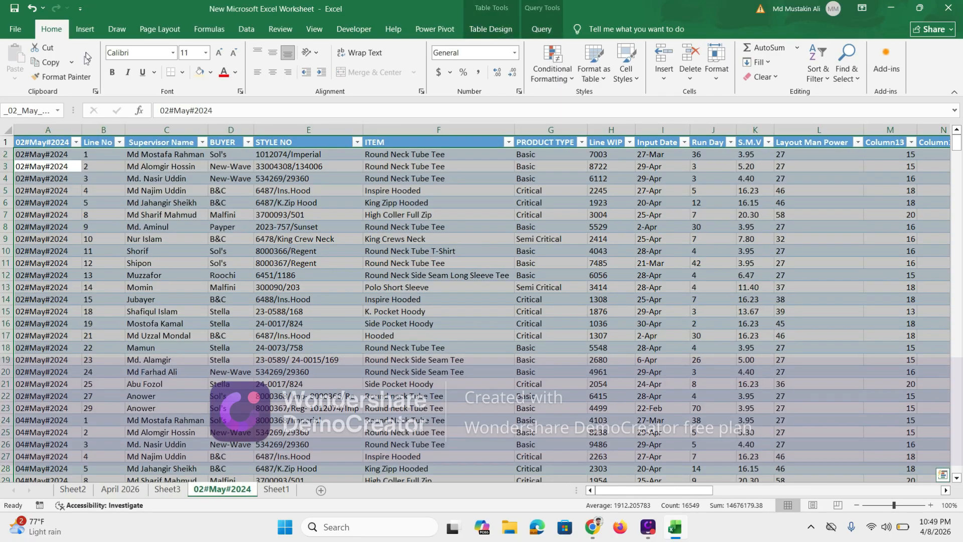
click(84, 30)
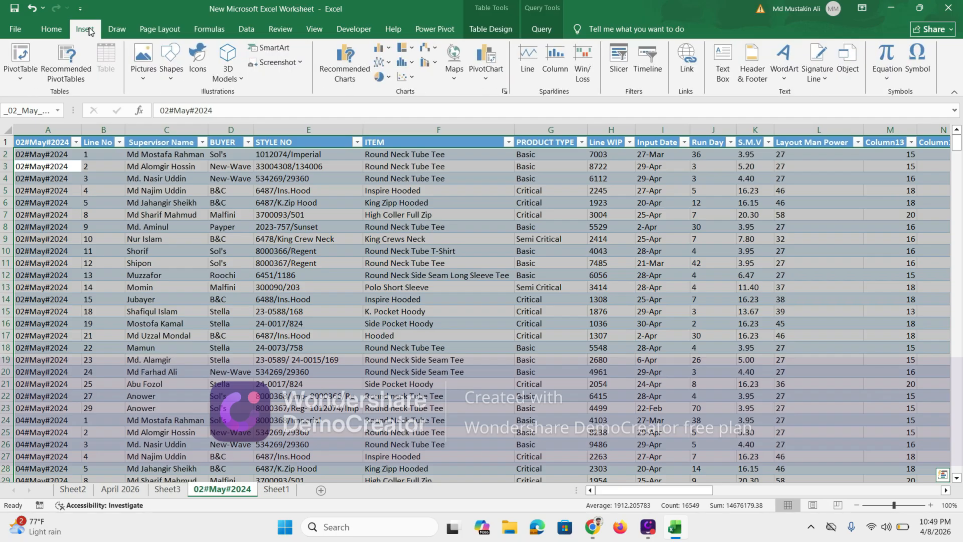
click(21, 79)
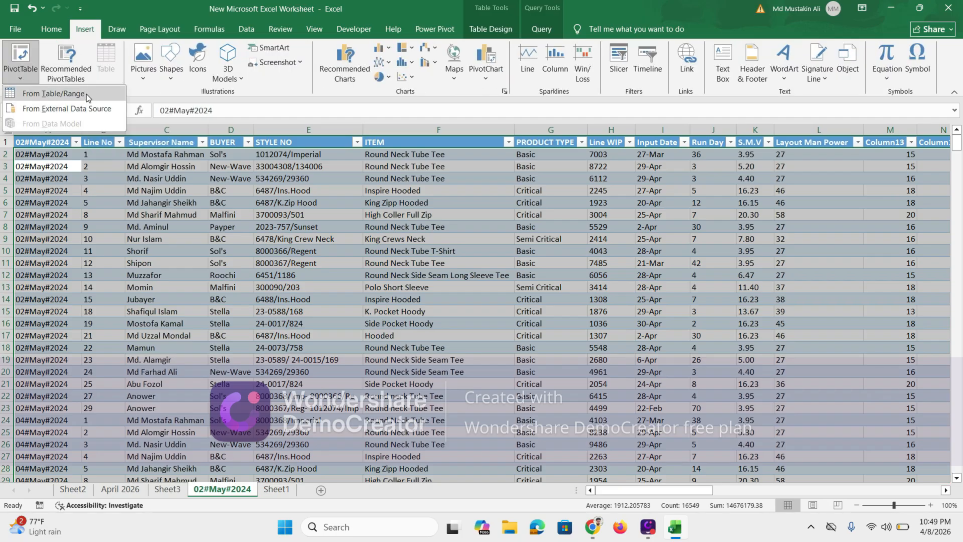
click(53, 94)
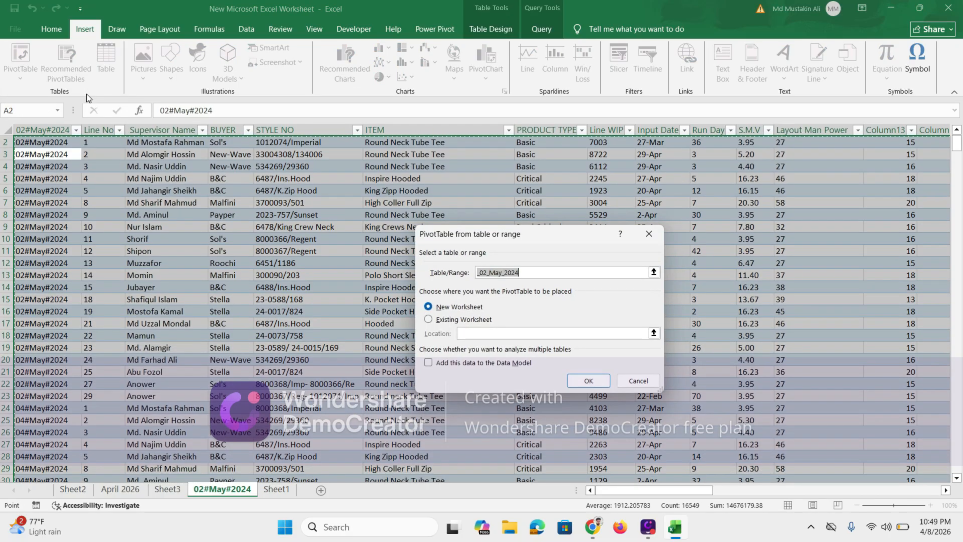
click(585, 378)
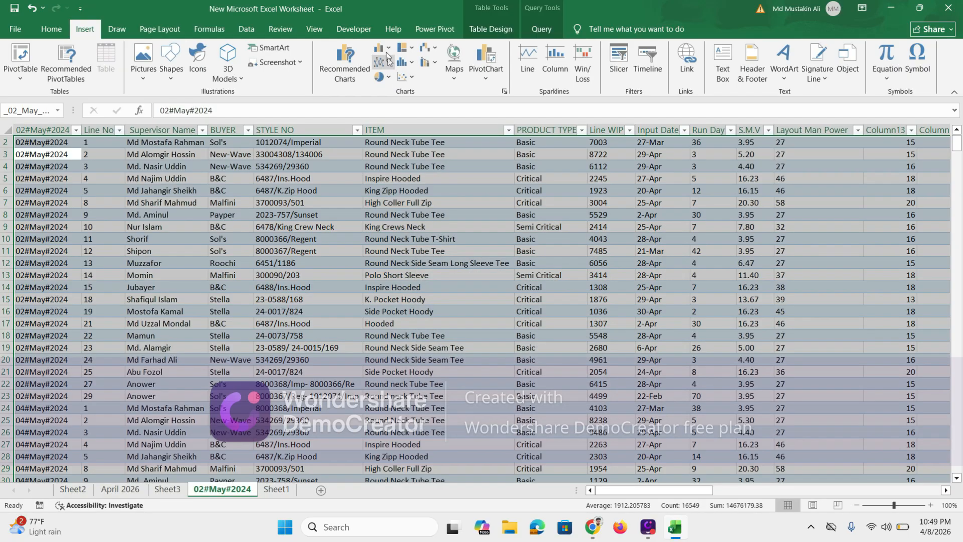
click(22, 79)
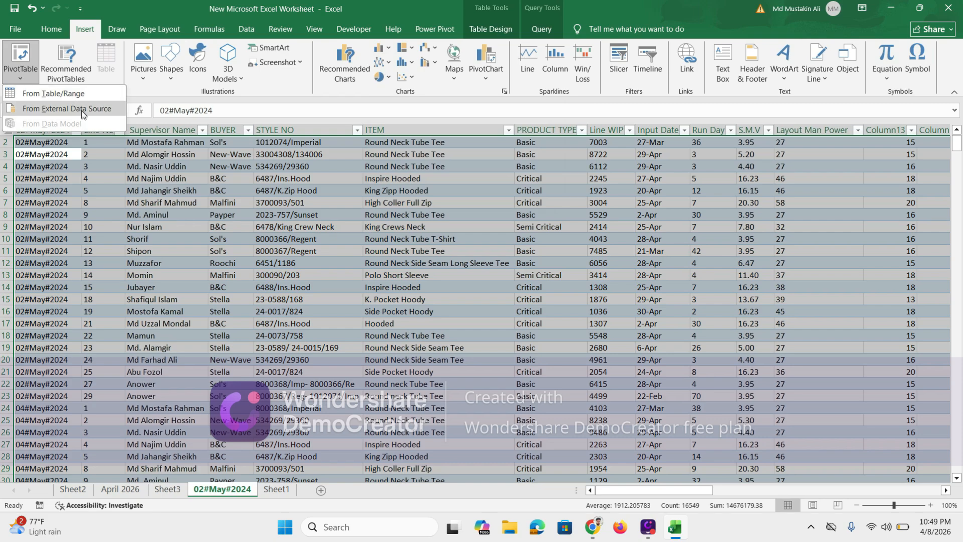
click(53, 93)
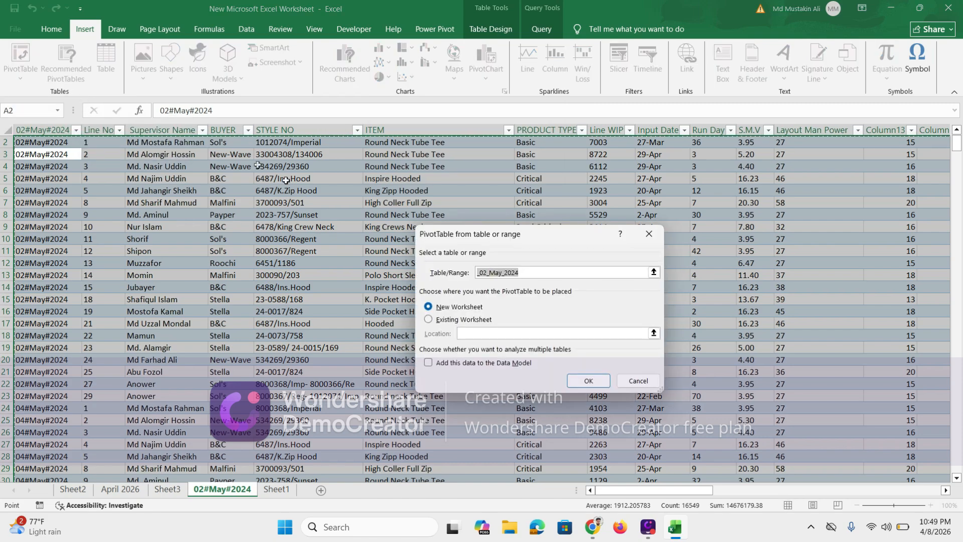
click(588, 380)
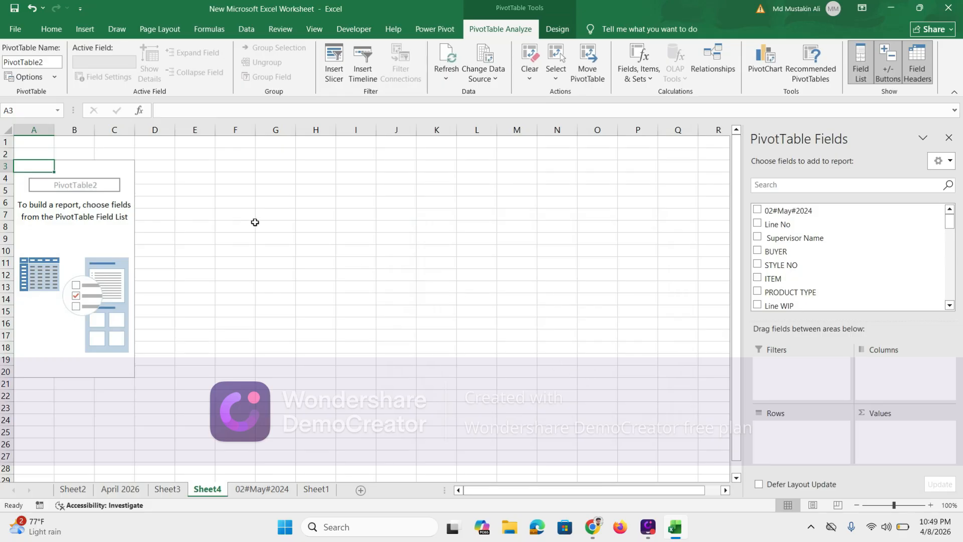
- Add the 02#May#2024 date field to Rows and Column26 to Values, and check the daily sums down to the Grand Total
click(759, 216)
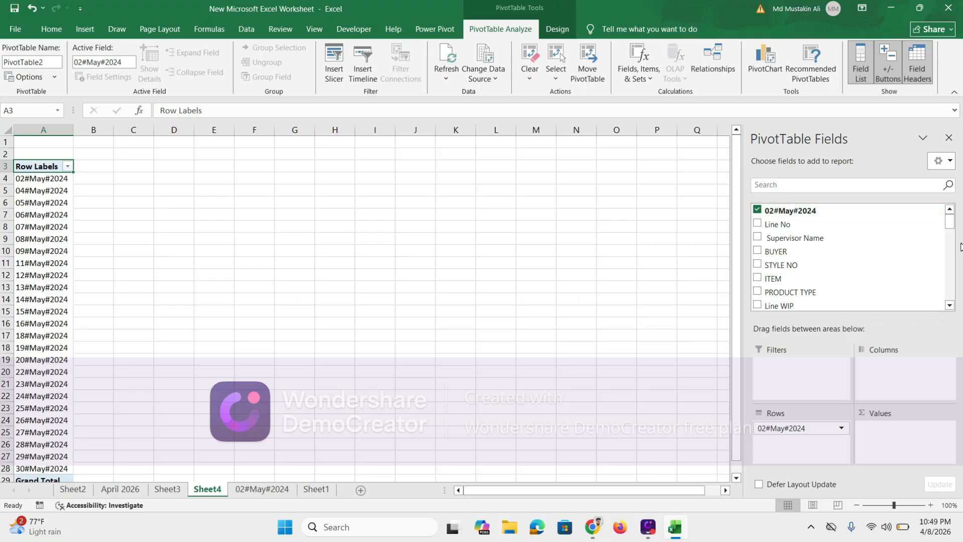
drag(950, 229, 950, 271)
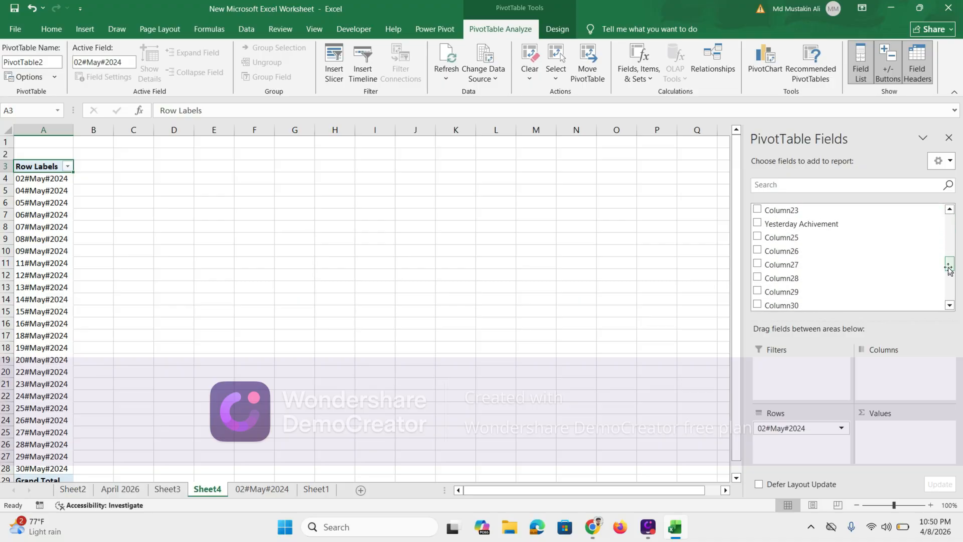
click(758, 251)
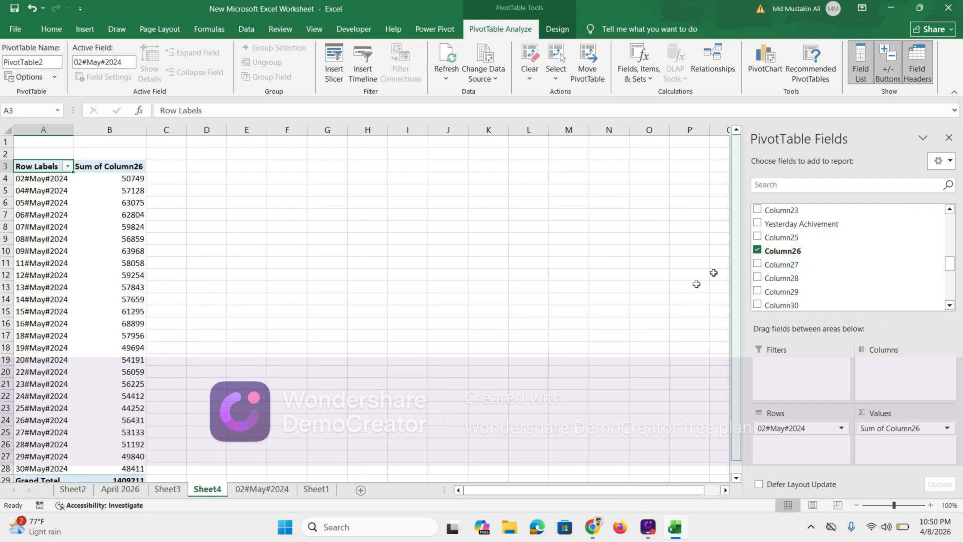
drag(736, 215, 738, 228)
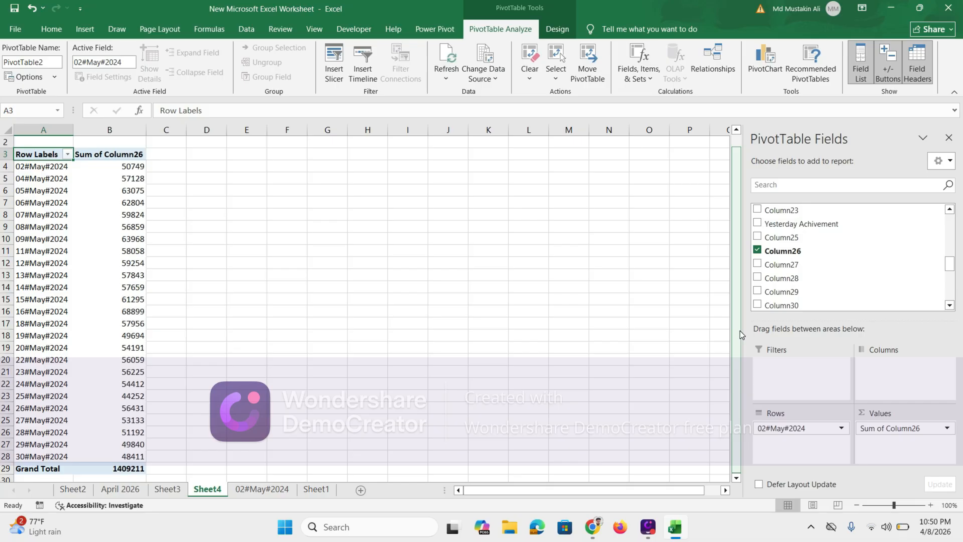
drag(740, 333, 737, 321)
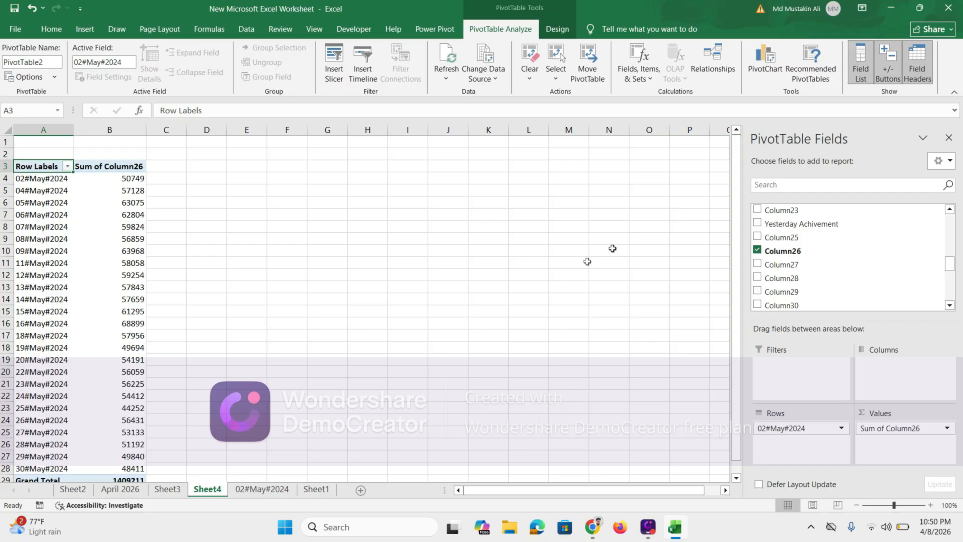
- Insert a 2-D clustered column chart from the PivotTable in columns A and B
click(396, 311)
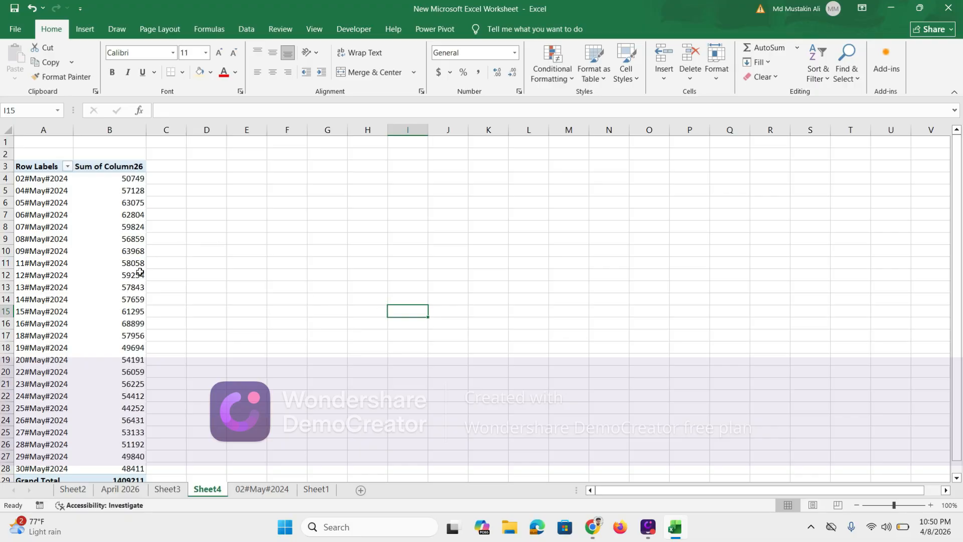
mouse_move(140, 272)
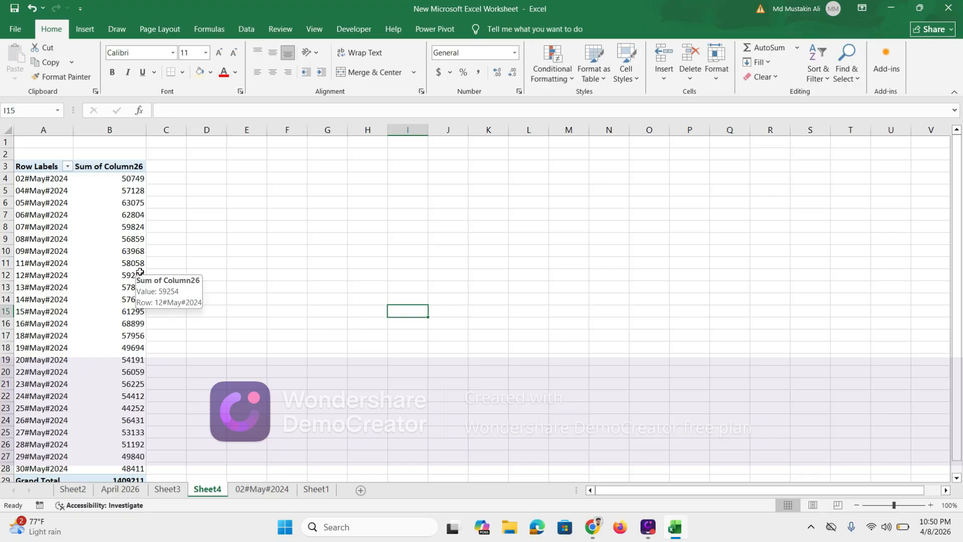
drag(37, 129, 135, 156)
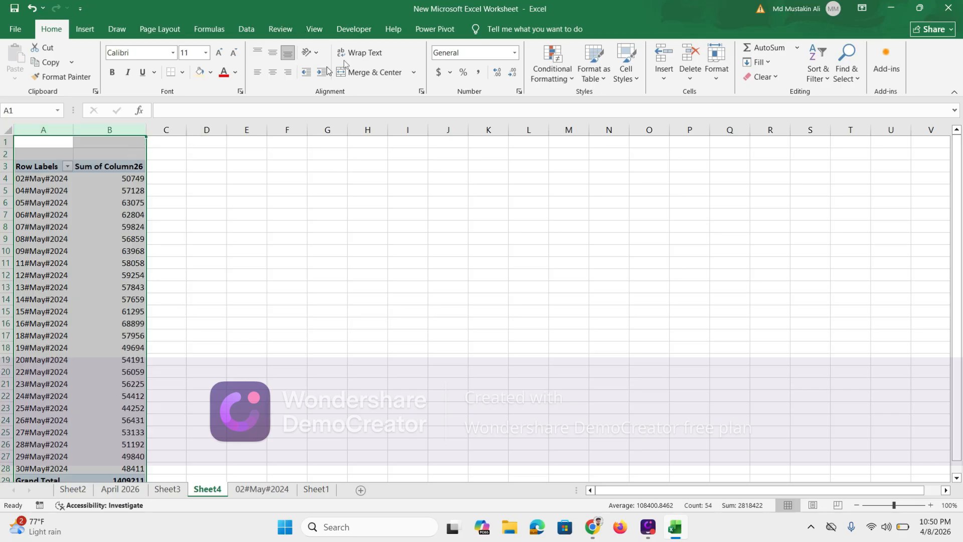
click(95, 31)
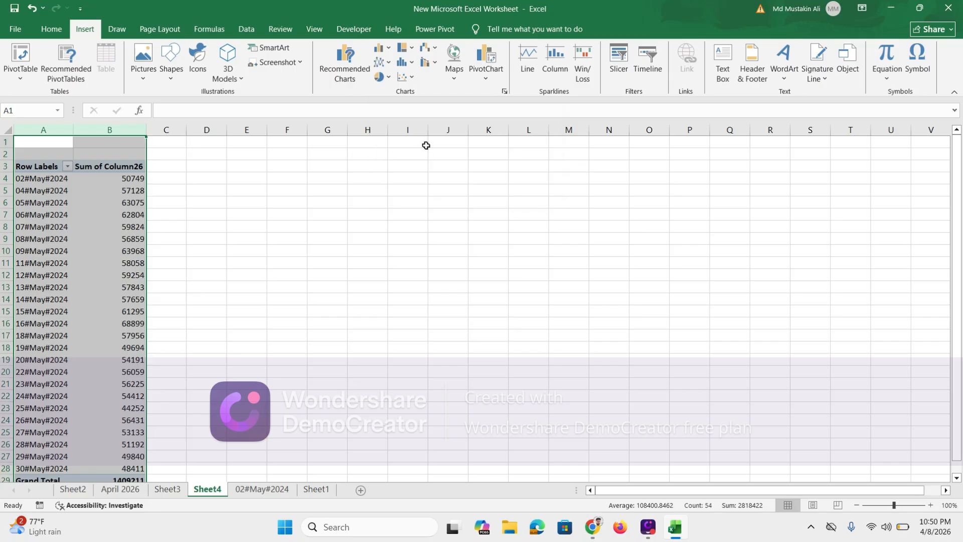
click(387, 53)
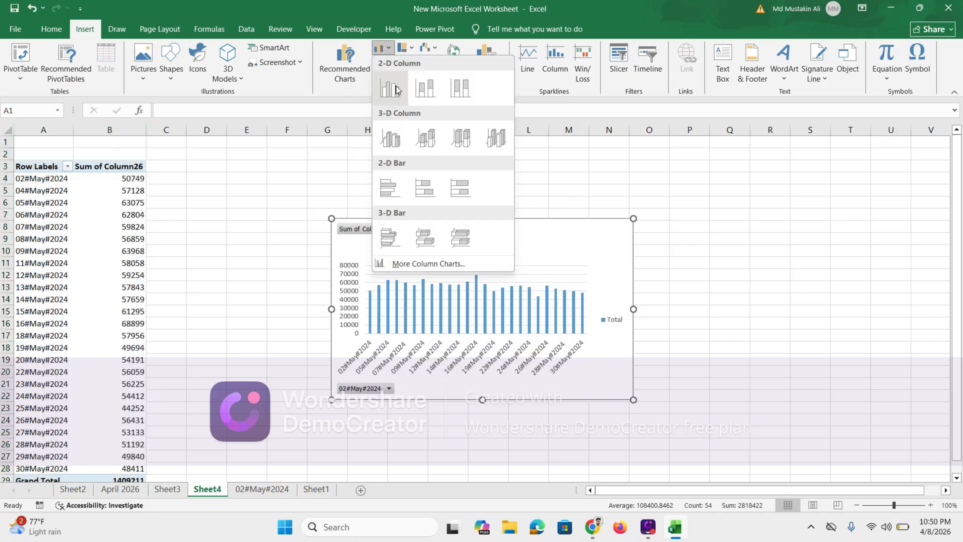
click(397, 89)
click(435, 430)
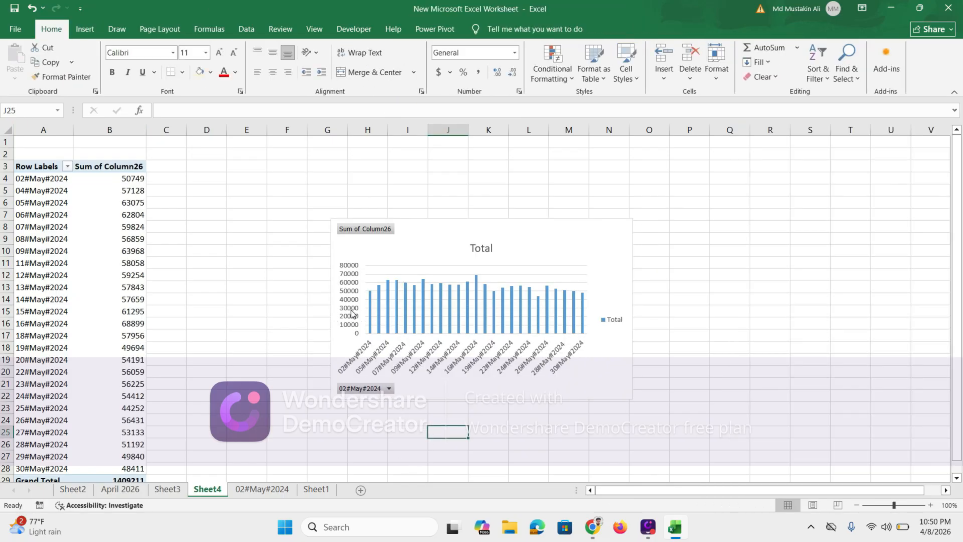
- Enlarge the PivotChart over the PivotTable to span about columns A to Q and rows 2 to 32
click(353, 313)
drag(331, 309, 15, 309)
drag(324, 218, 324, 146)
drag(633, 273, 731, 281)
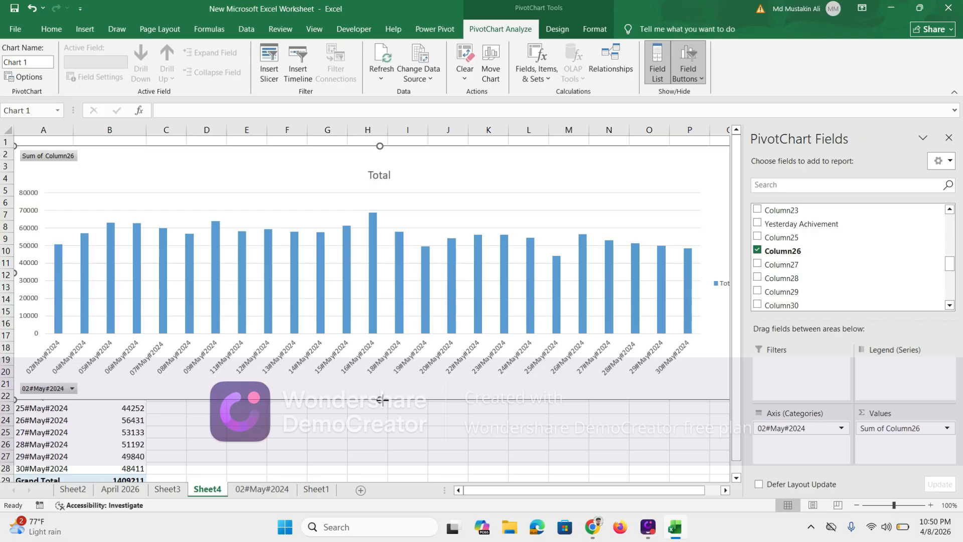
drag(380, 400, 377, 480)
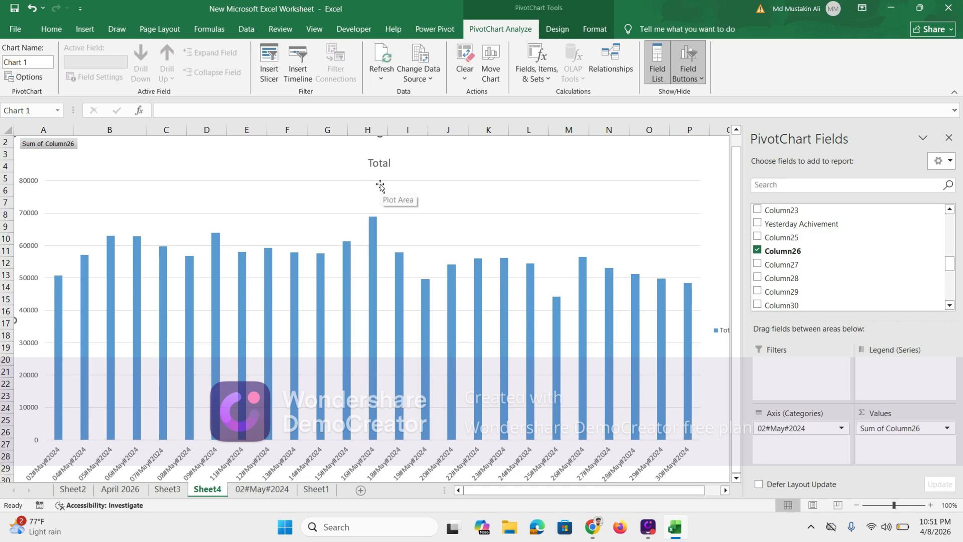
- Add data labels to the PivotChart's Total series columns
mouse_move(374, 227)
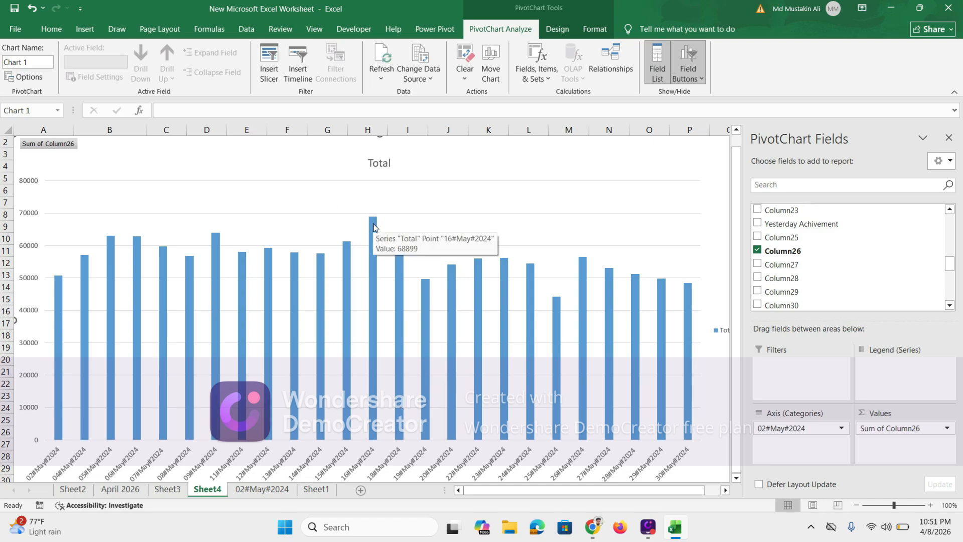
right_click(374, 228)
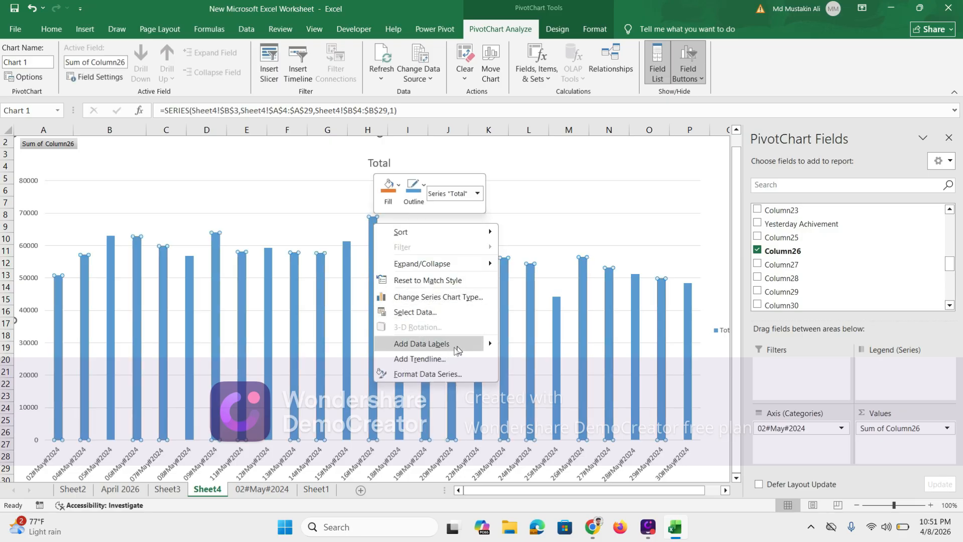
mouse_move(492, 347)
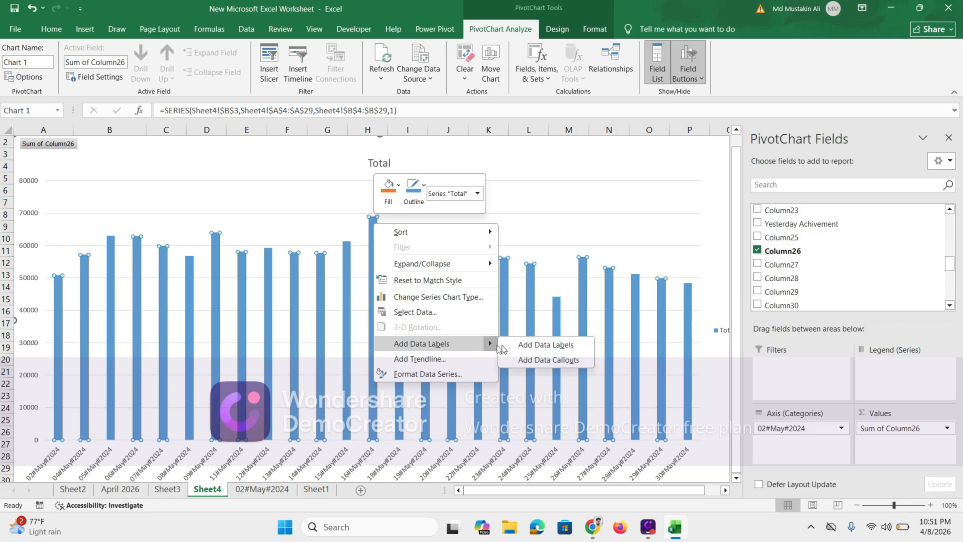
click(550, 346)
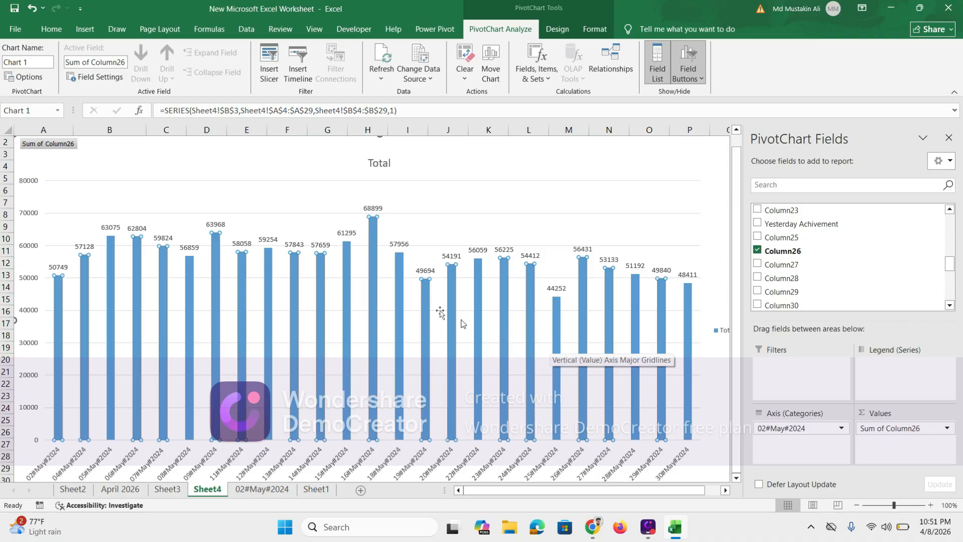
- Close the PivotChart field list and review the whole chart from its date axis back up to its title
click(948, 139)
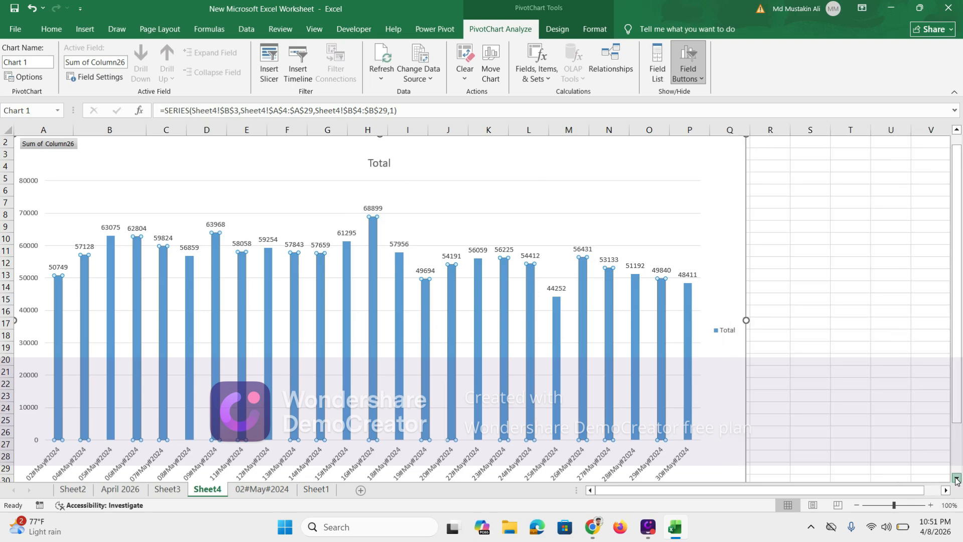
click(957, 478)
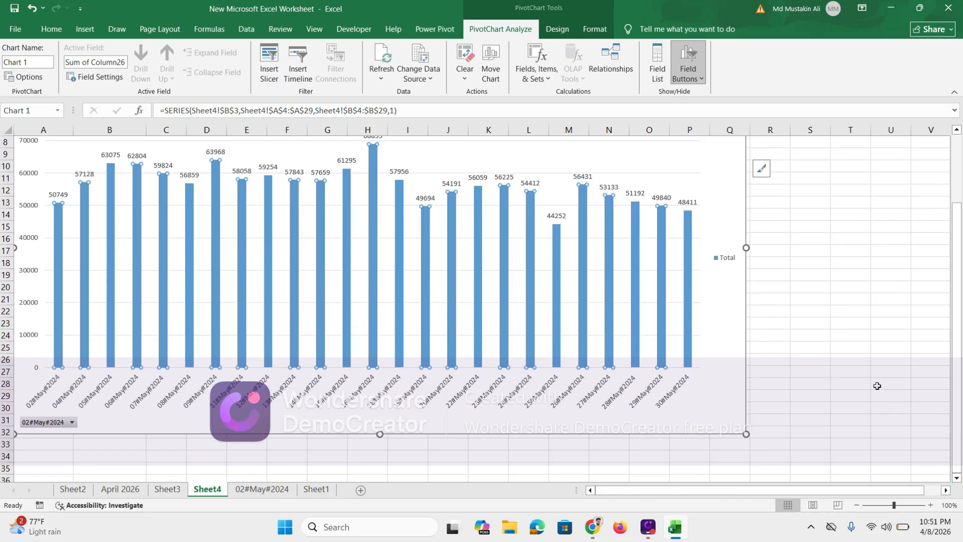
click(884, 384)
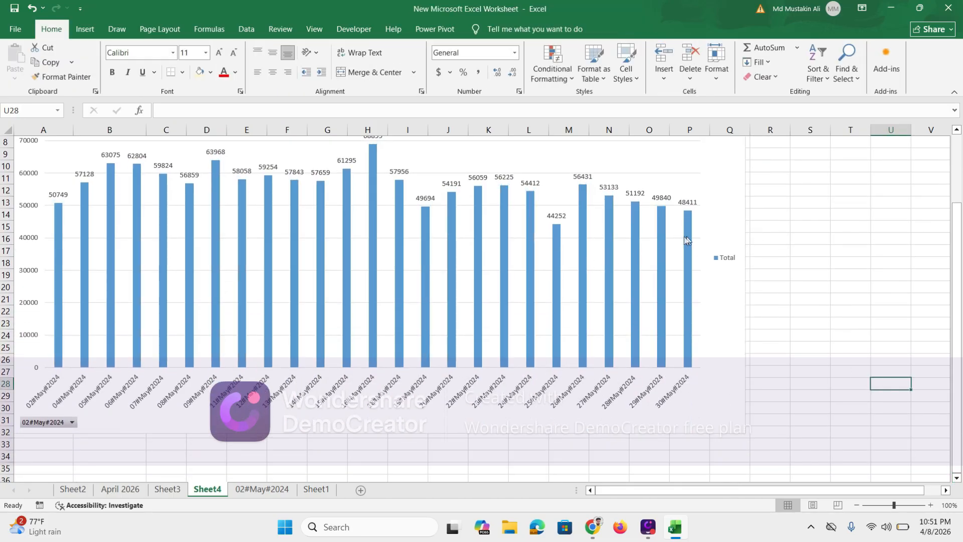
click(744, 218)
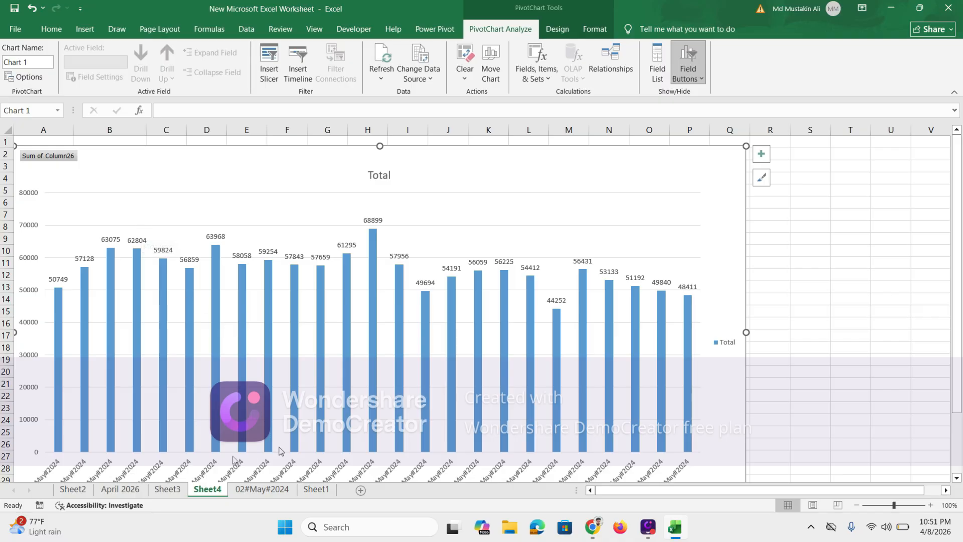
- Switch to the Google Meet window in Chrome and dismiss the low battery warning
mouse_move(593, 527)
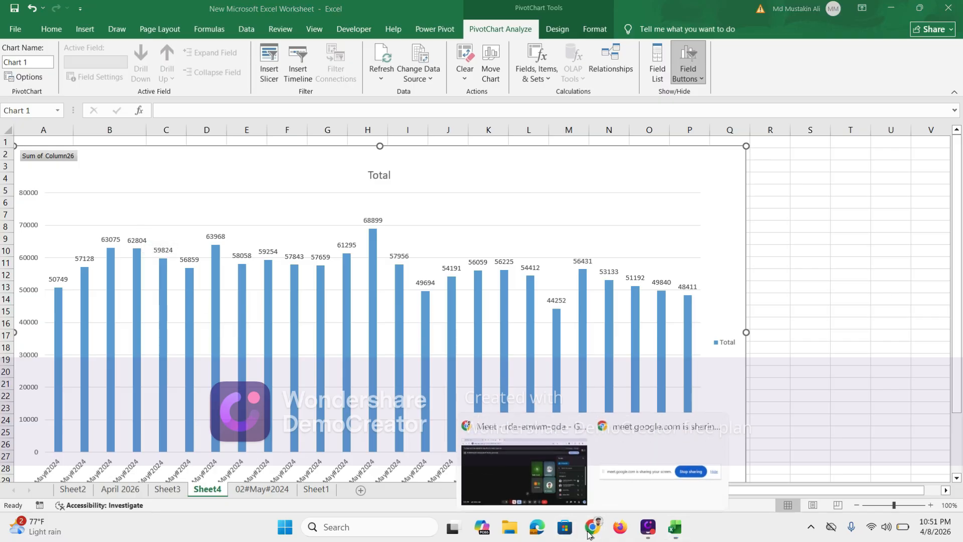
click(519, 462)
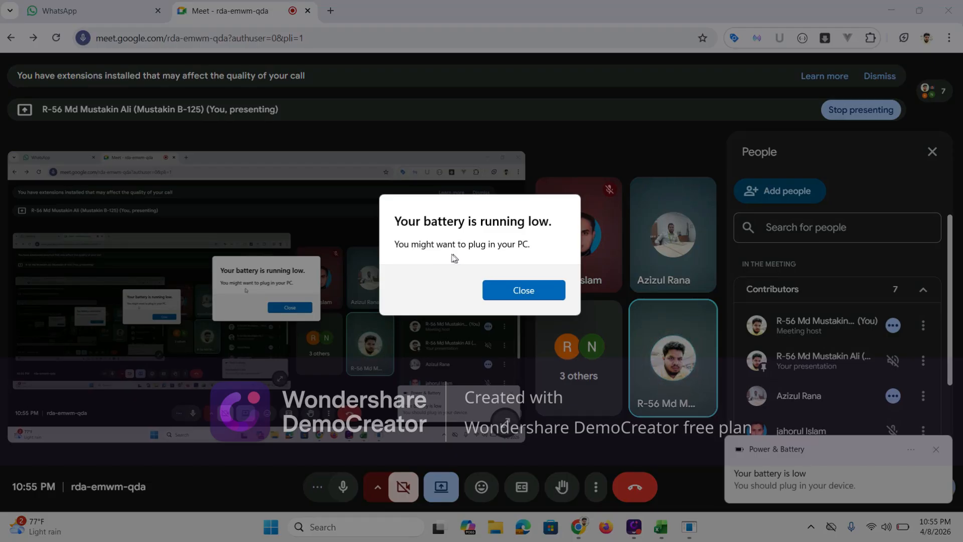
click(519, 290)
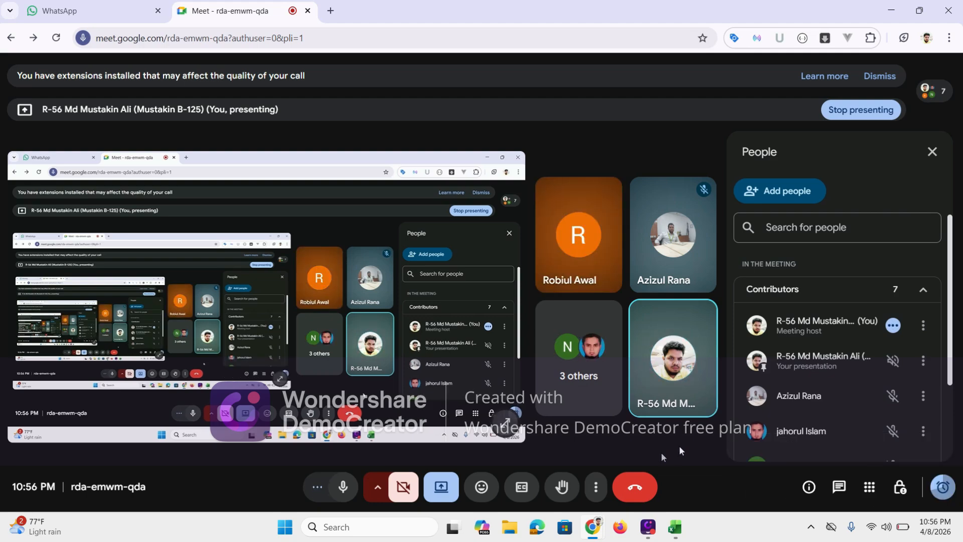
mouse_move(705, 324)
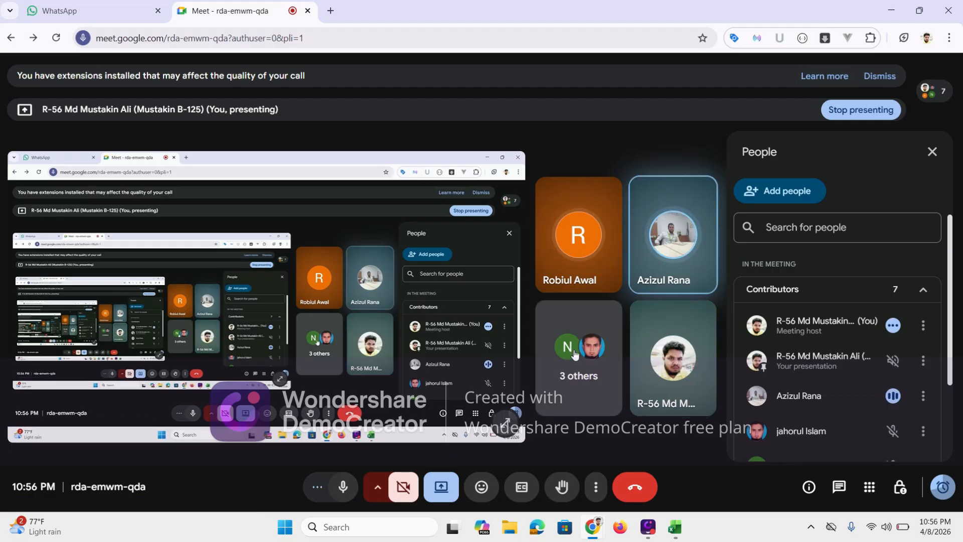